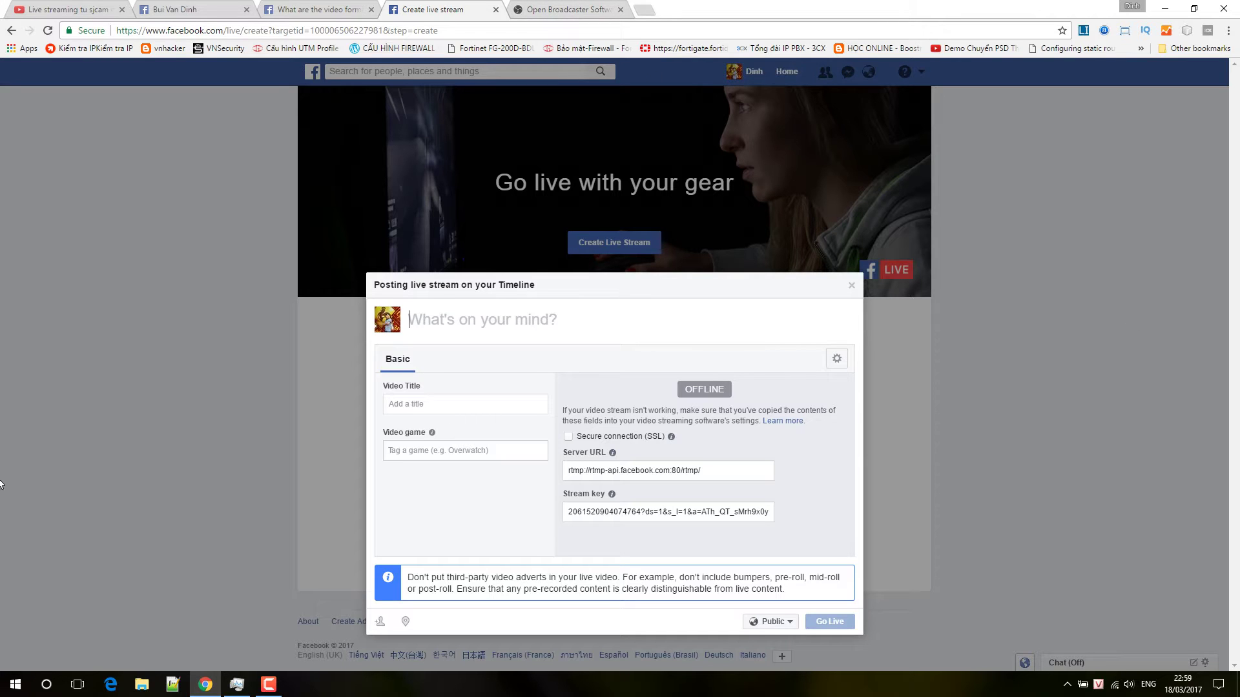
Launch OBS Studio and open its settings
left_click(14, 683)
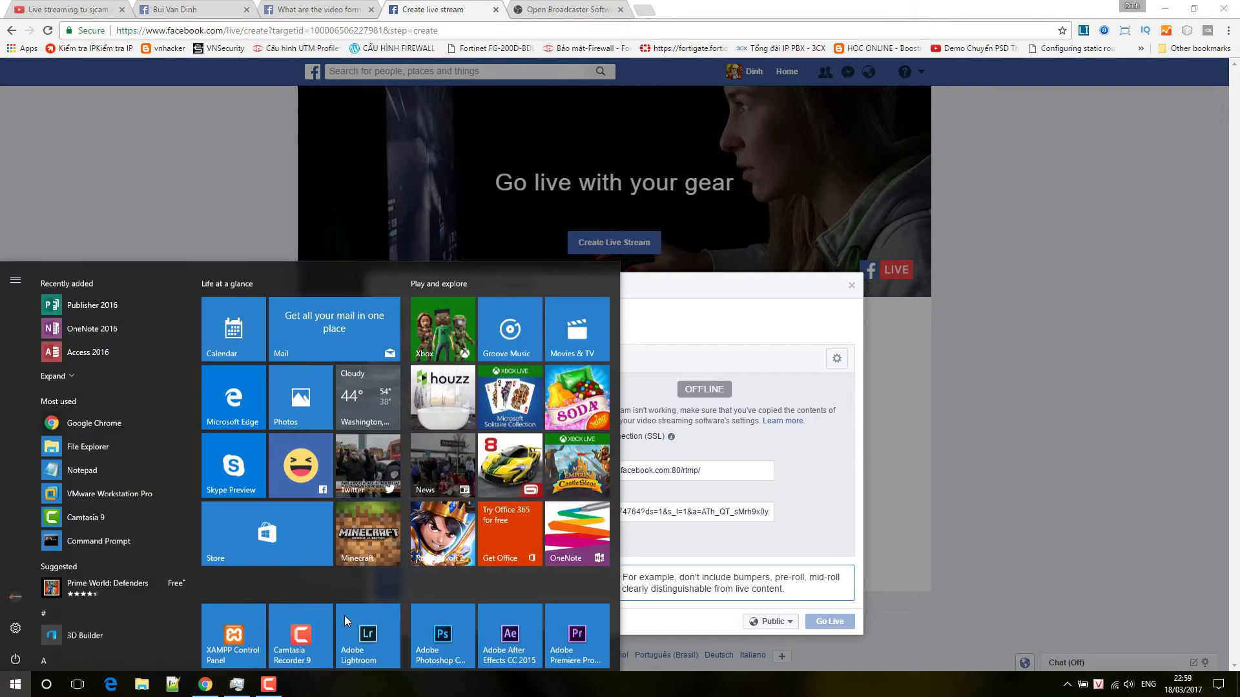
scroll(616, 646, "down", 2)
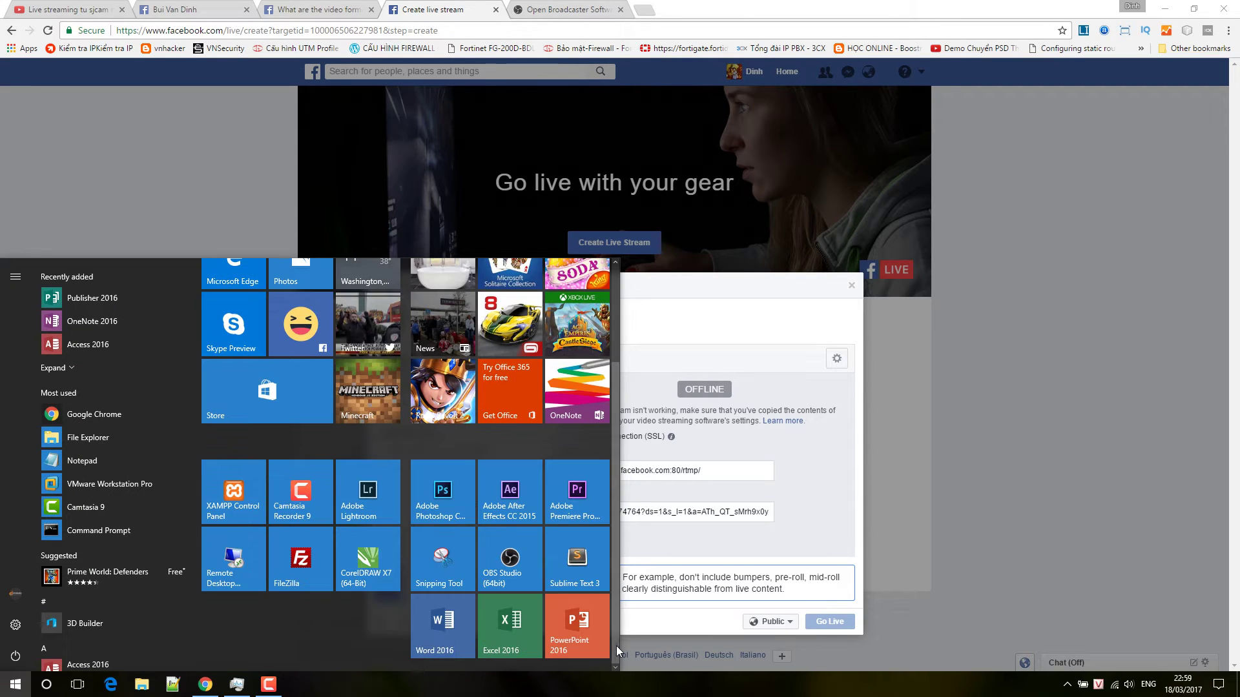
left_click(505, 581)
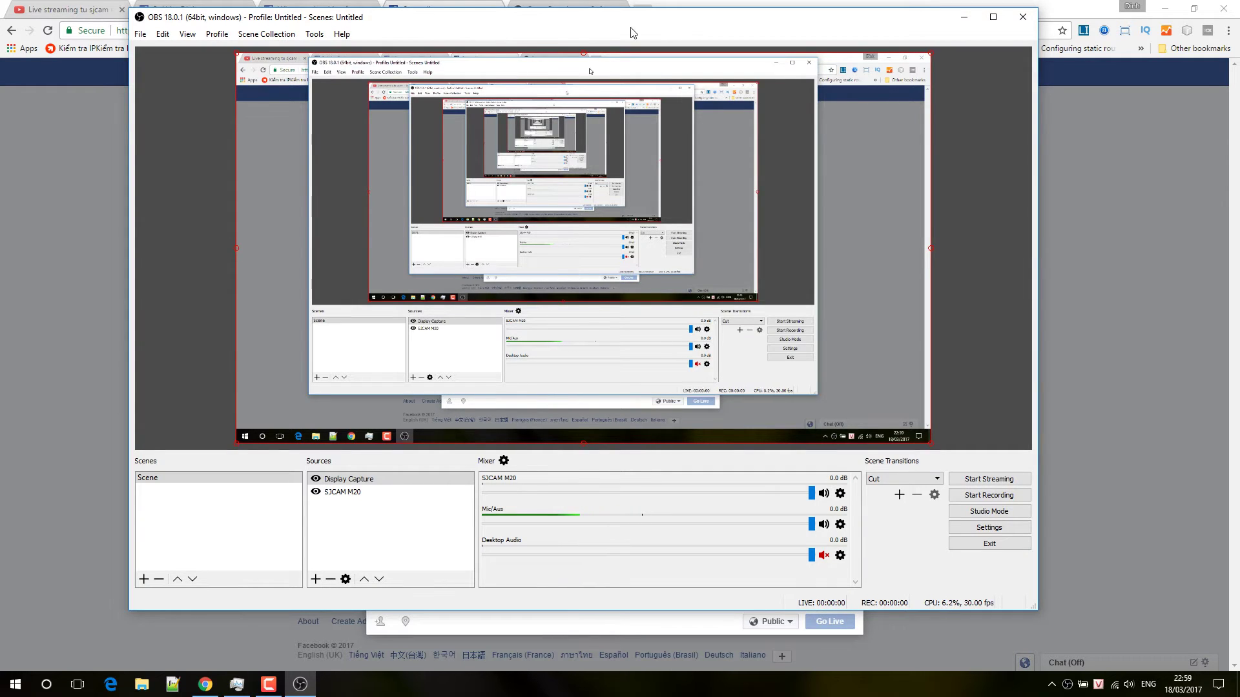
left_click(967, 533)
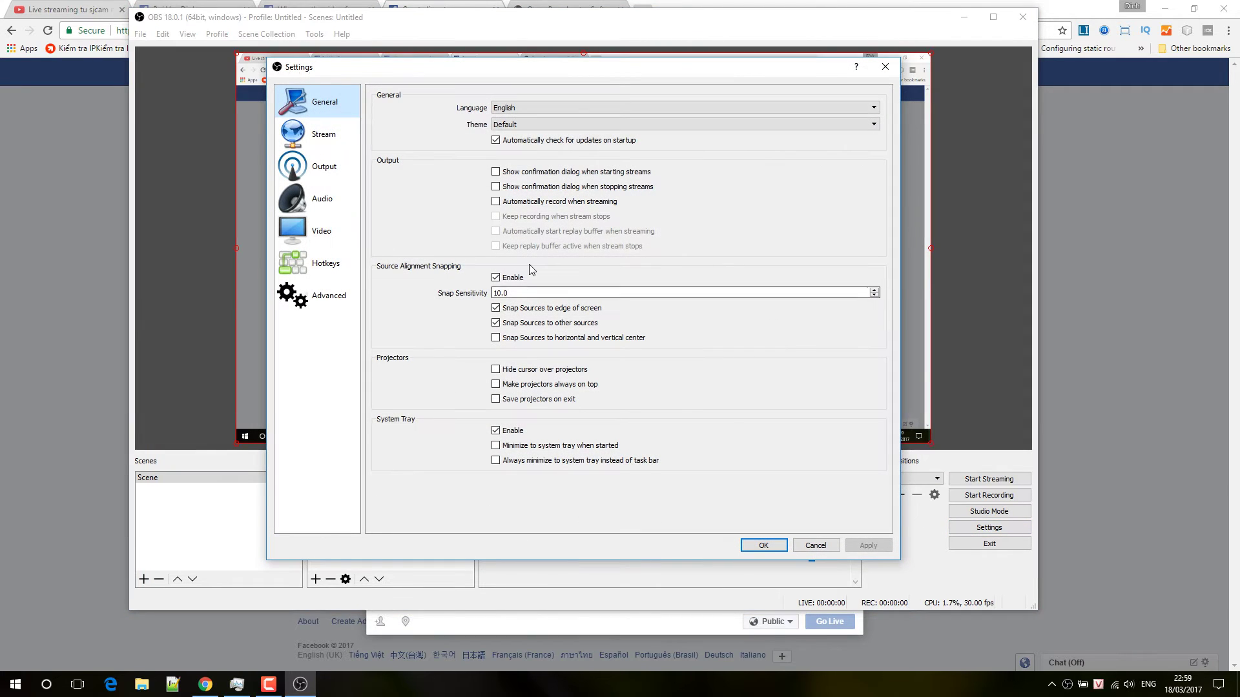
Read Facebook's video format guidelines for live streaming in Chrome, and return to the OBS settings
left_click(213, 6)
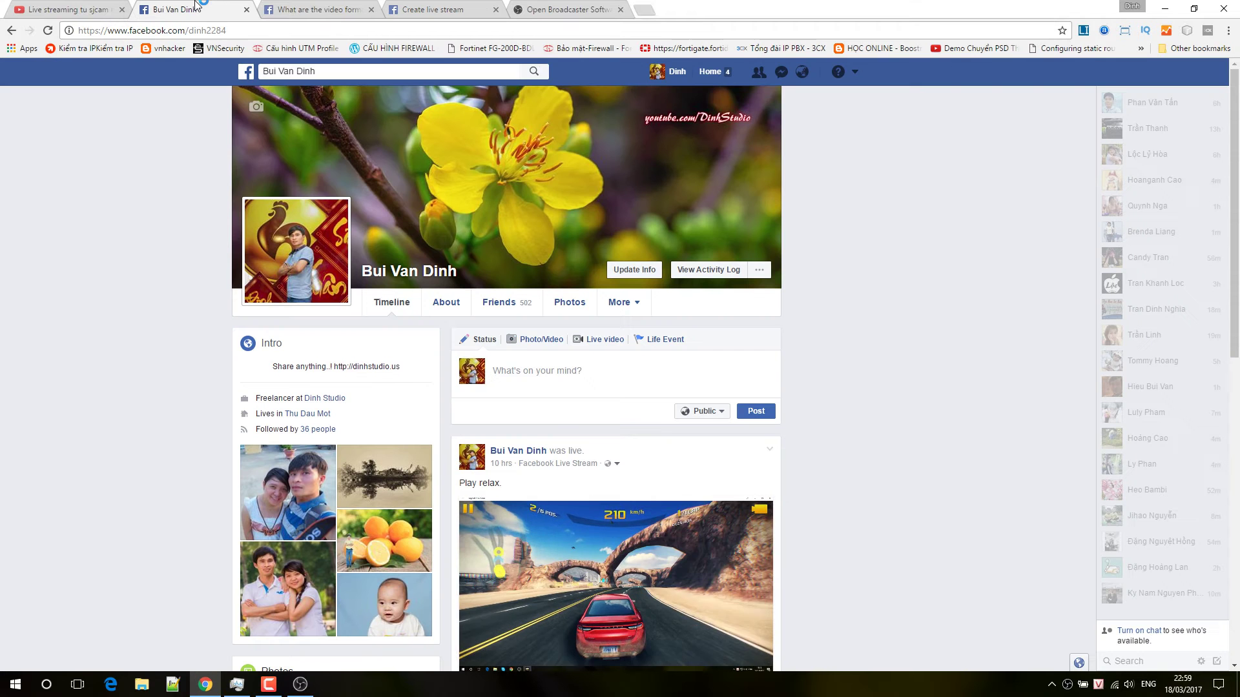
left_click(289, 9)
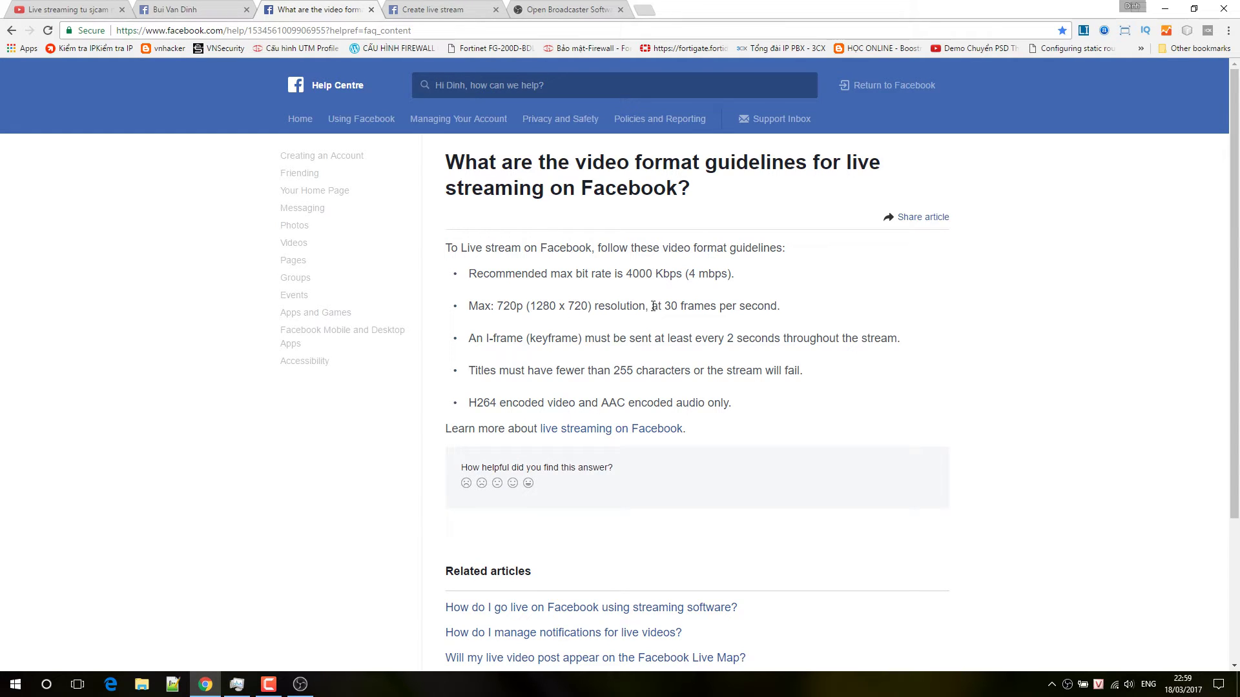
left_click(300, 684)
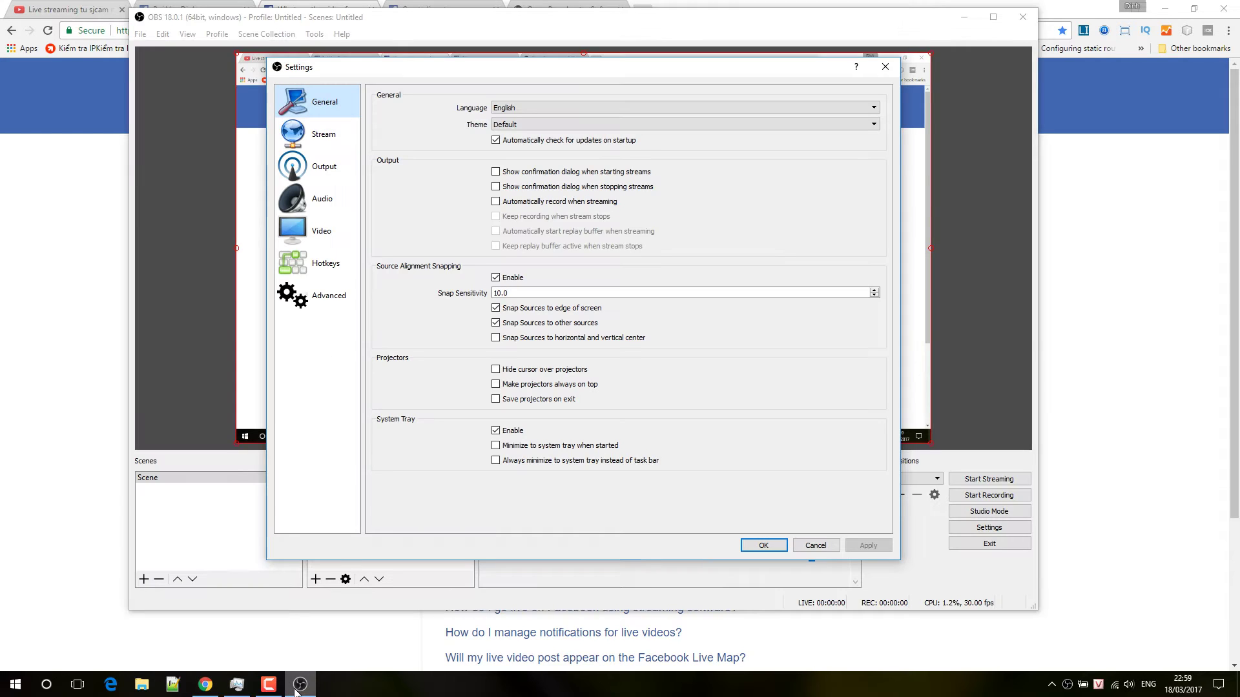
Review the base resolution choices and select 1280x720 as the output (scaled) resolution in the video settings
left_click(323, 169)
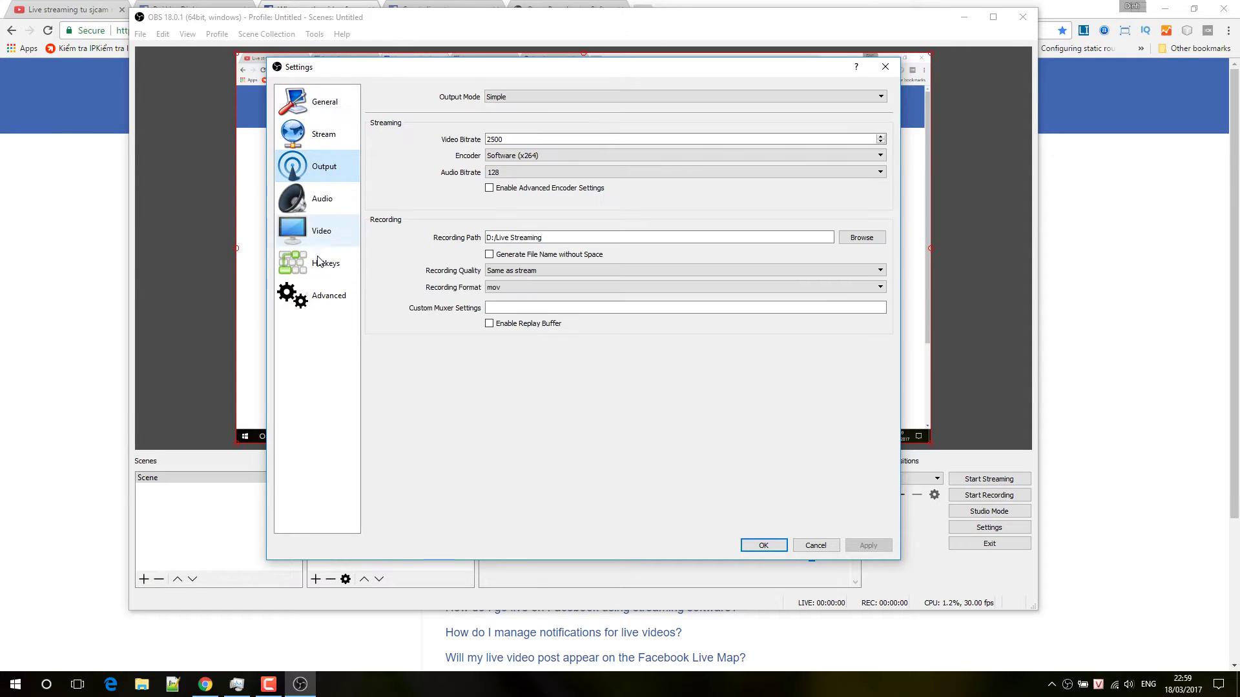
left_click(293, 230)
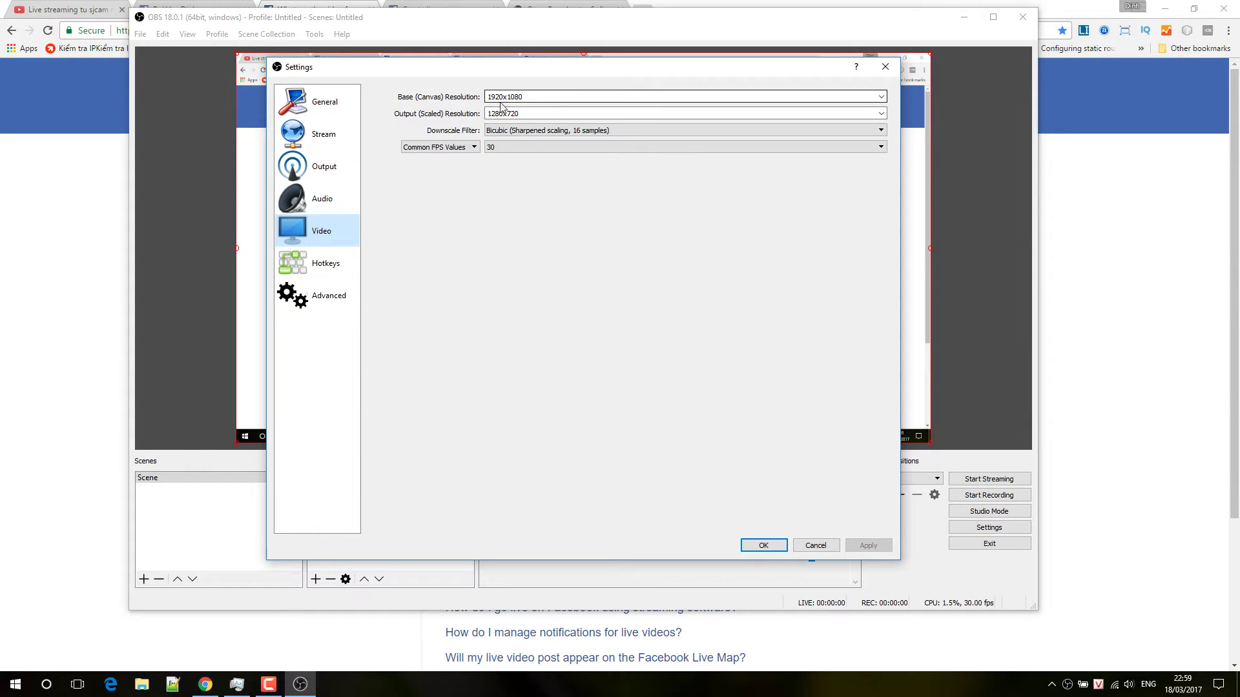
left_click(881, 97)
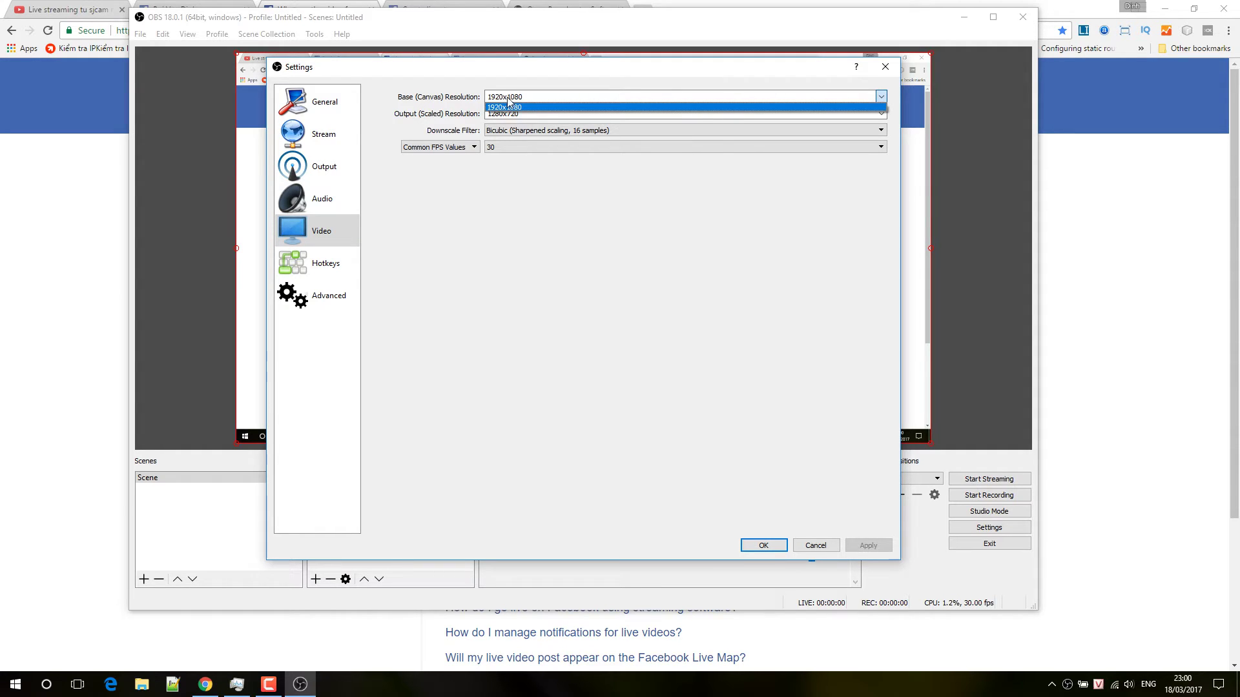
left_click(393, 122)
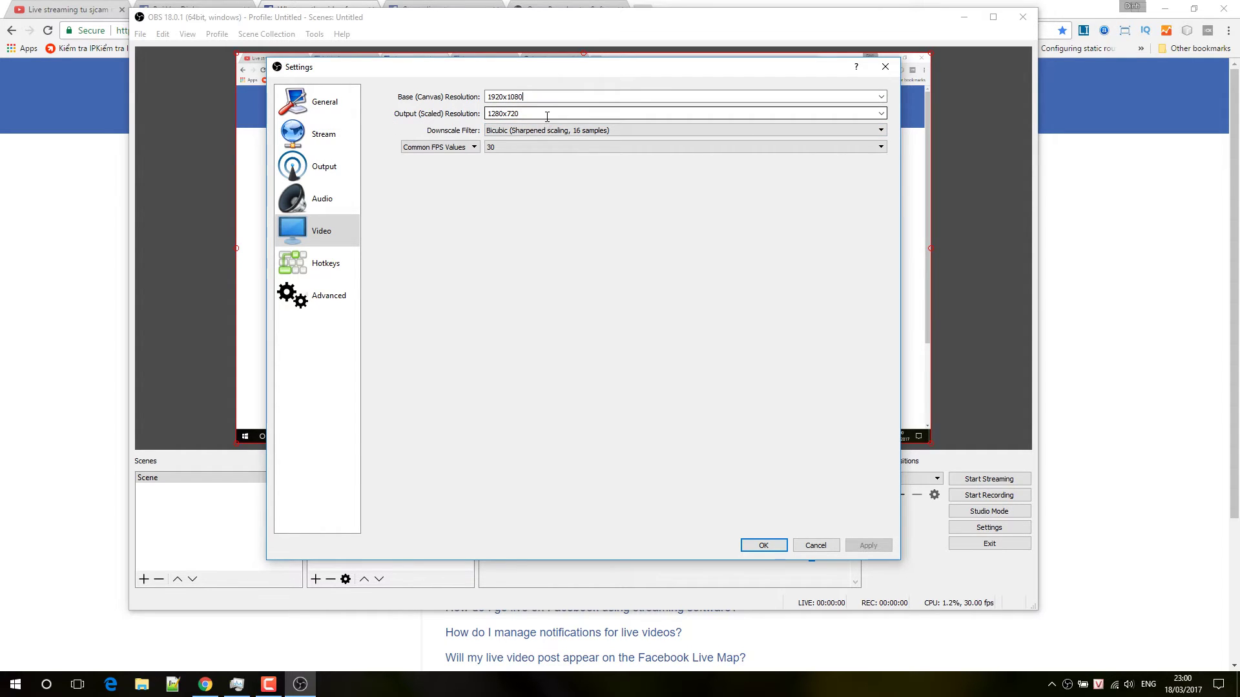
left_click(881, 115)
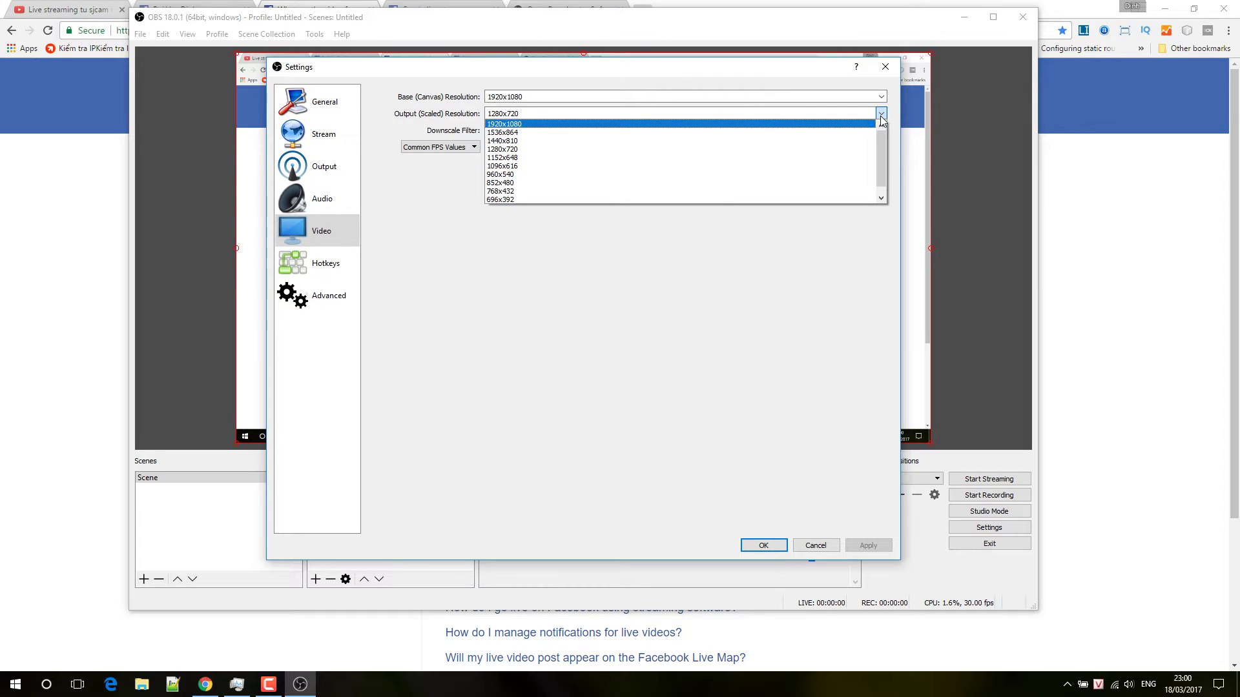
left_click(499, 150)
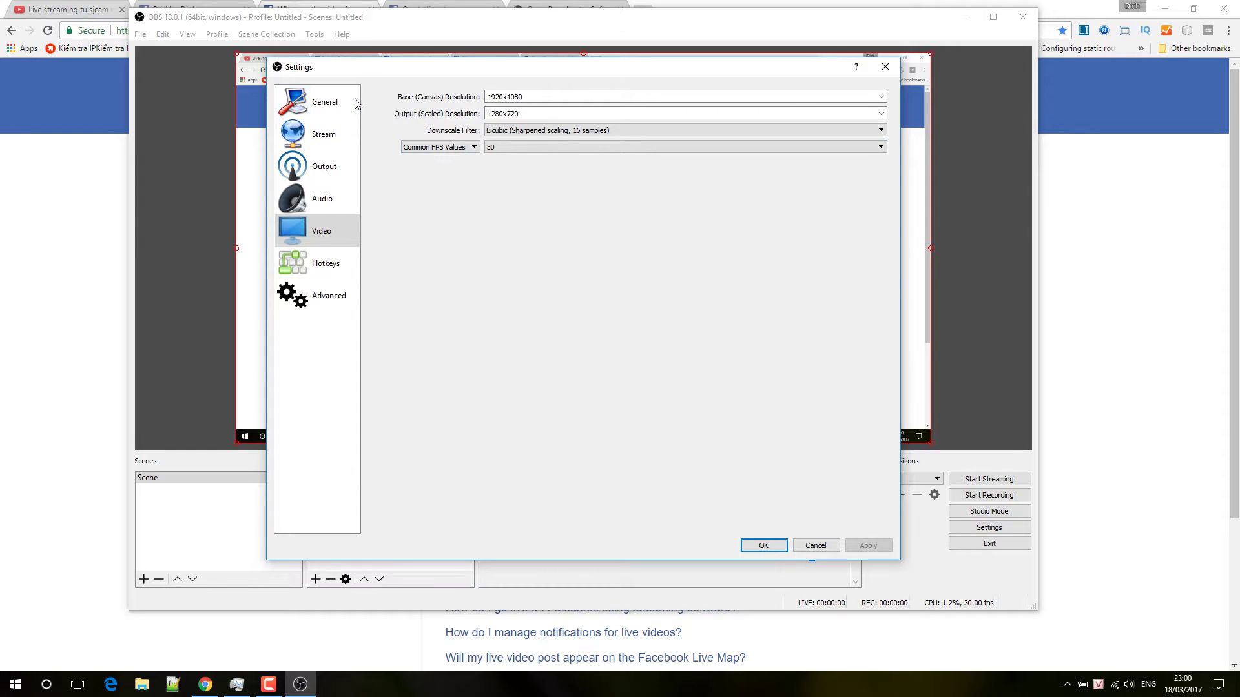
Compare the OBS streaming video bitrate with the maximum bit rate recommended in Facebook's format guidelines in Chrome
left_click(303, 6)
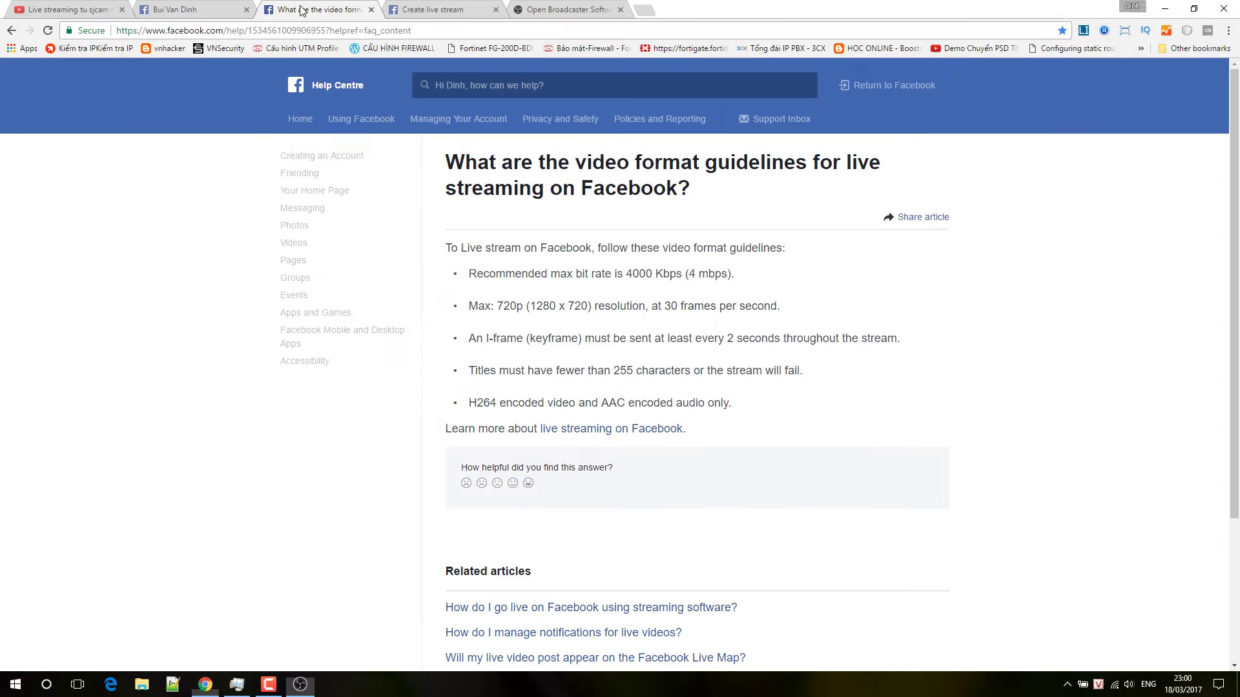
mouse_move(459, 119)
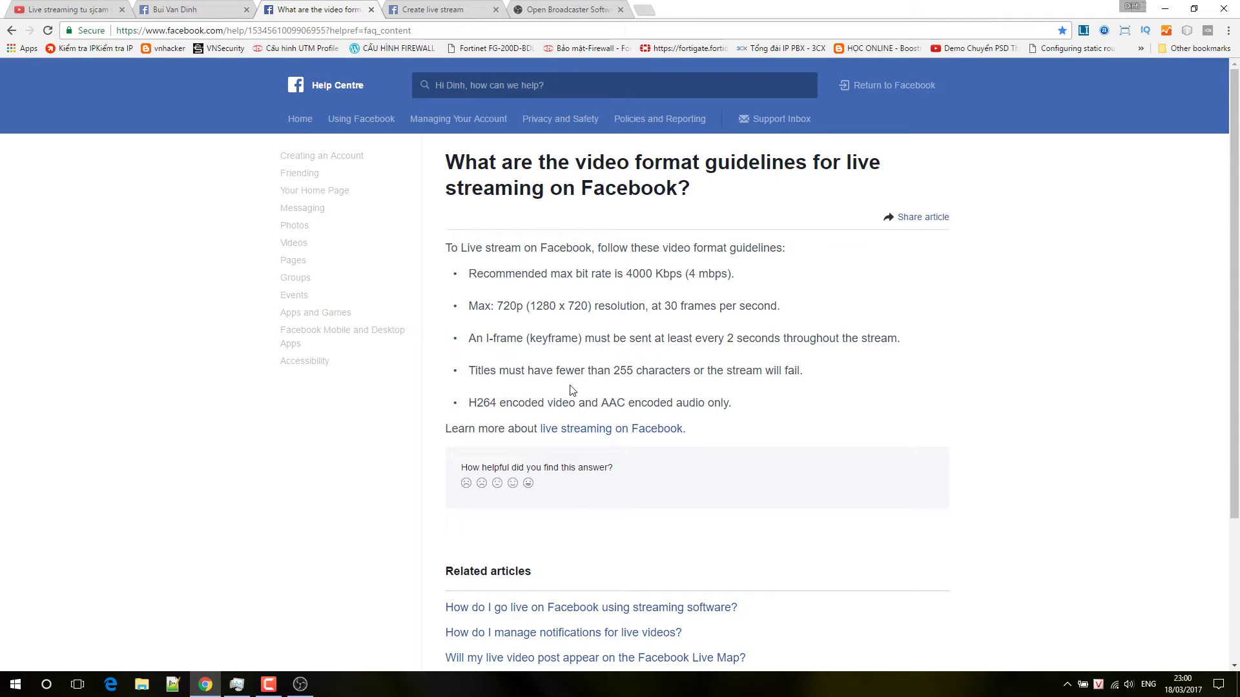
left_click(301, 684)
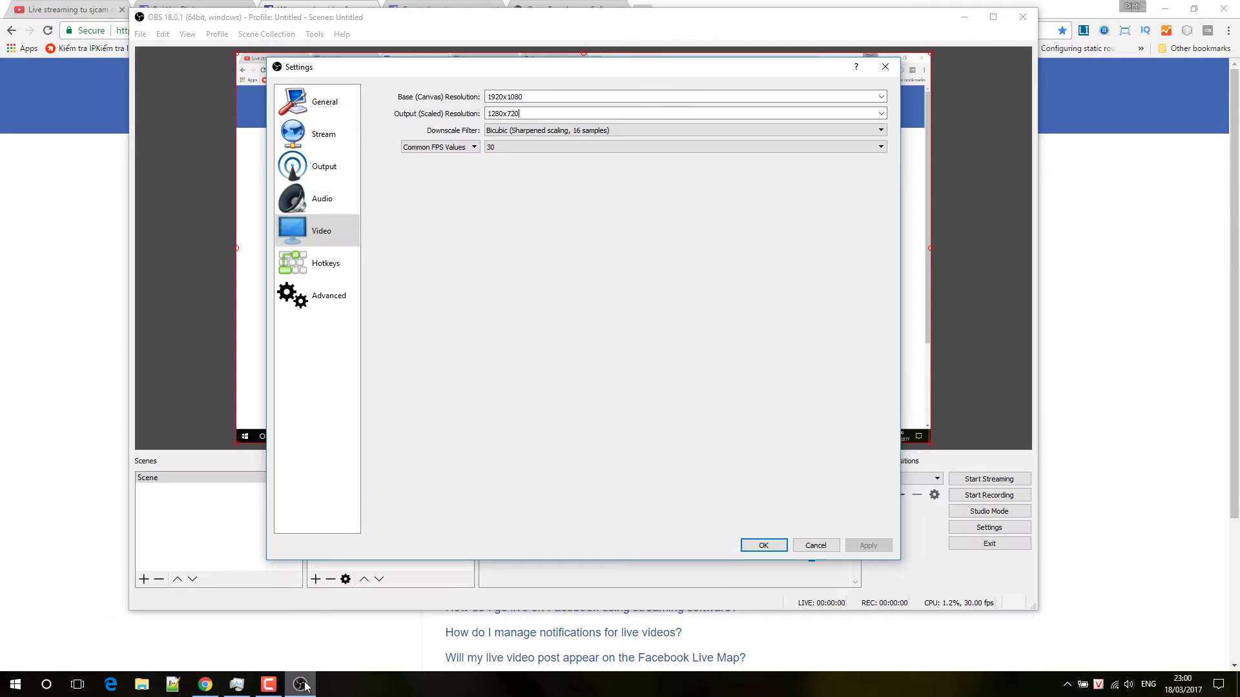
left_click(318, 180)
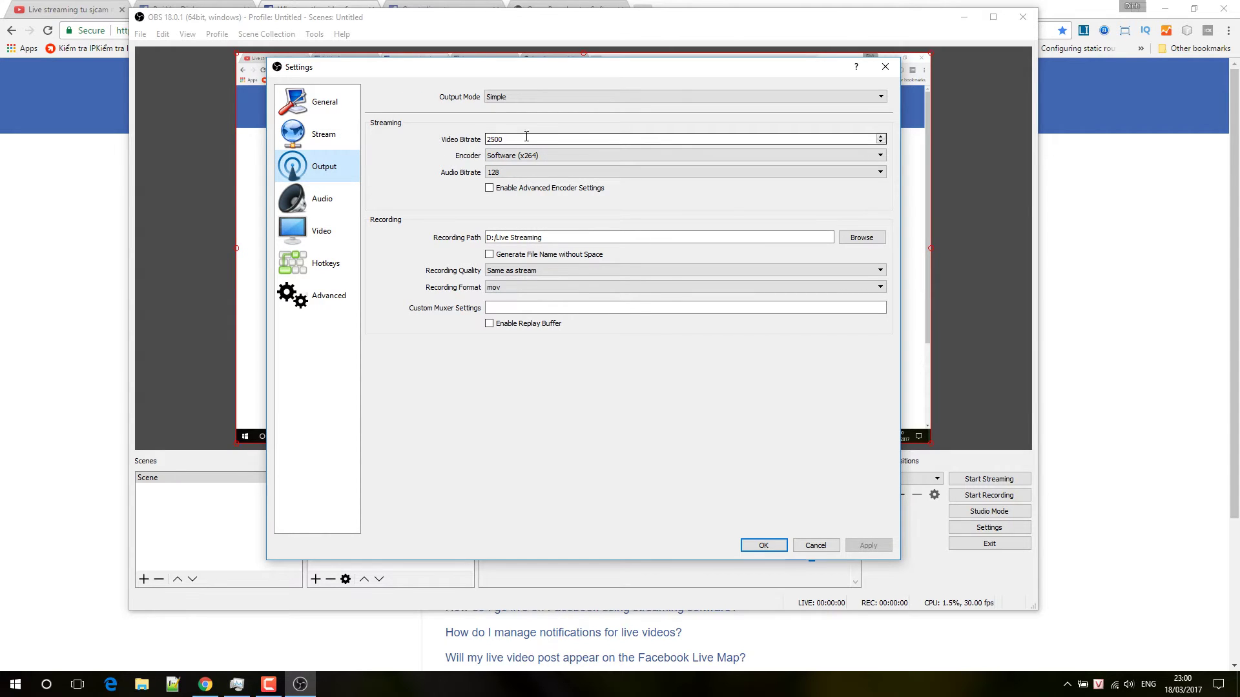
key("alt+Tab")
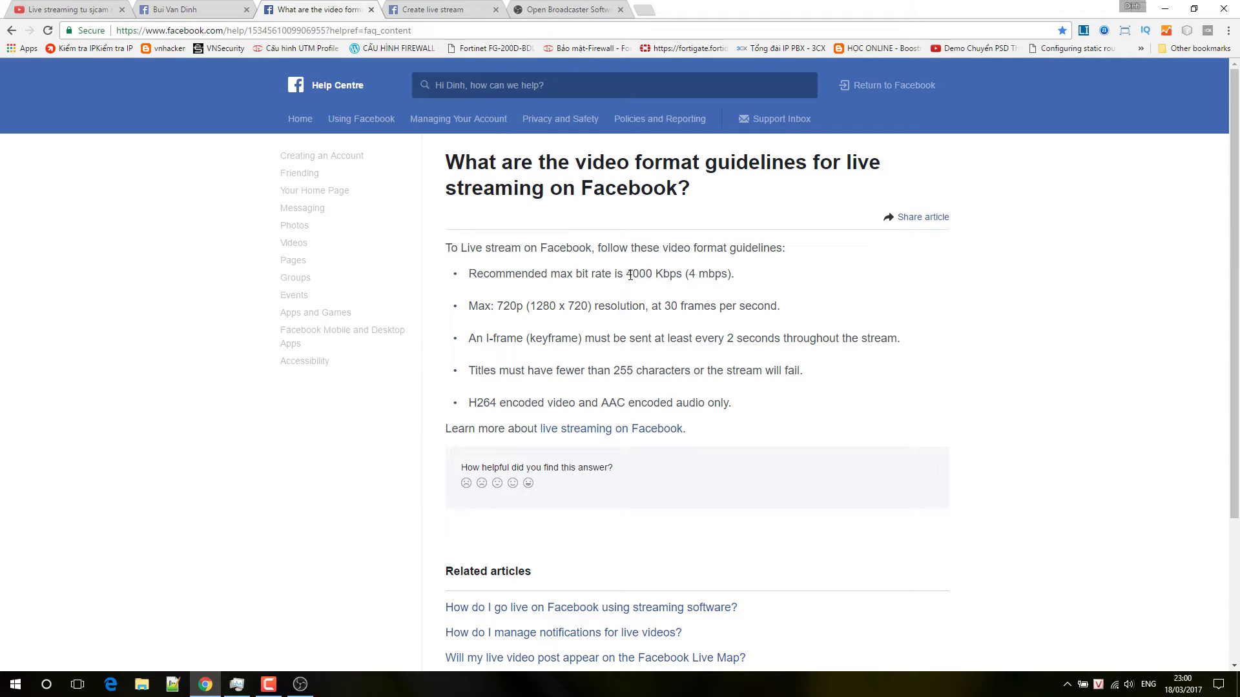
left_click(299, 684)
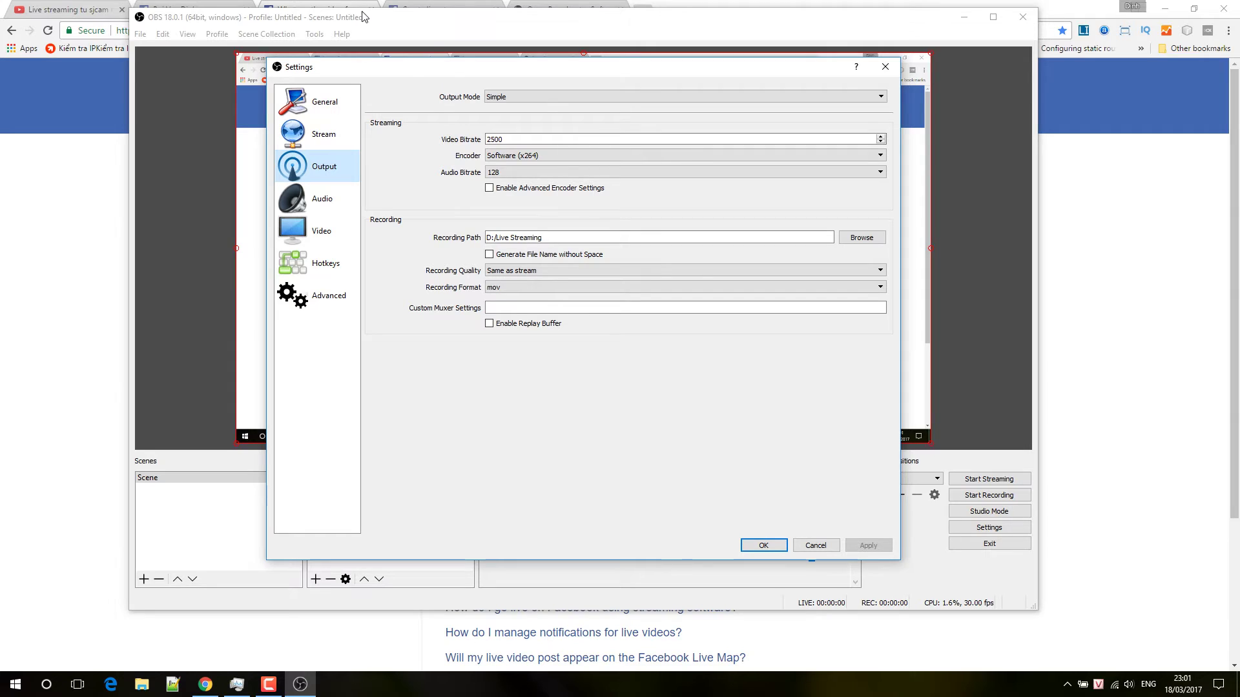
Select Software (x264) as the streaming encoder and check it against Facebook's encoding guidelines in Chrome
left_click(522, 159)
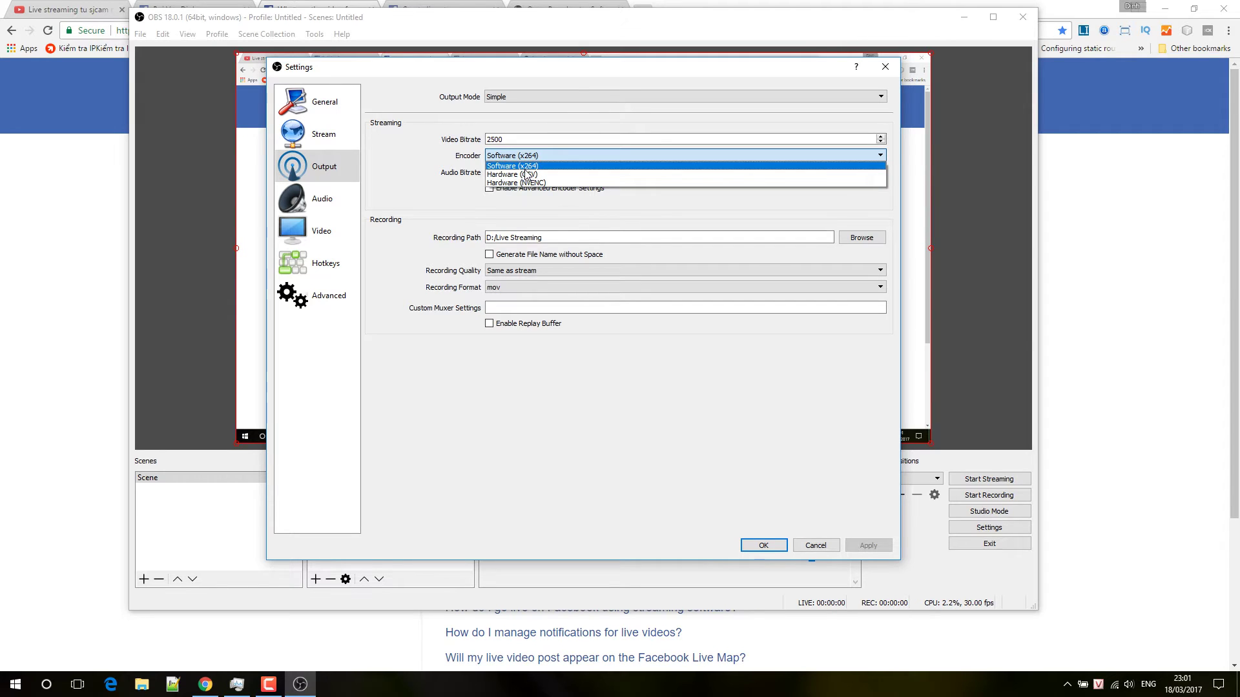
left_click(526, 168)
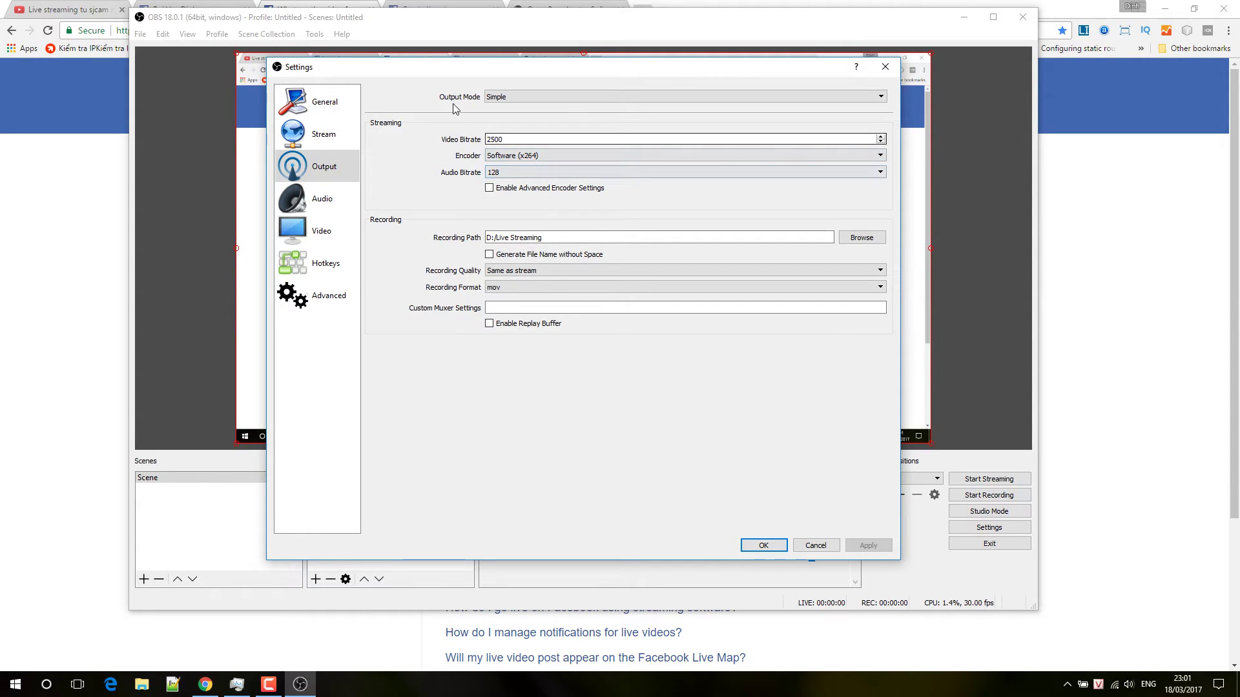
left_click(306, 6)
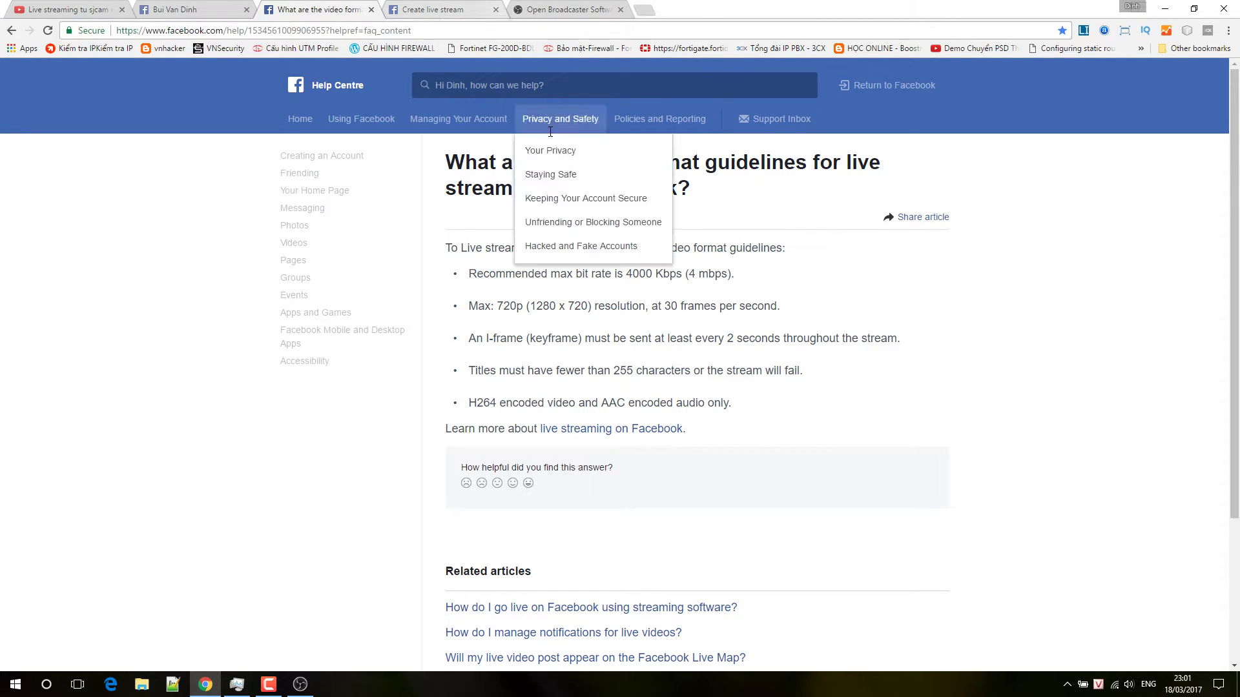
left_click(300, 684)
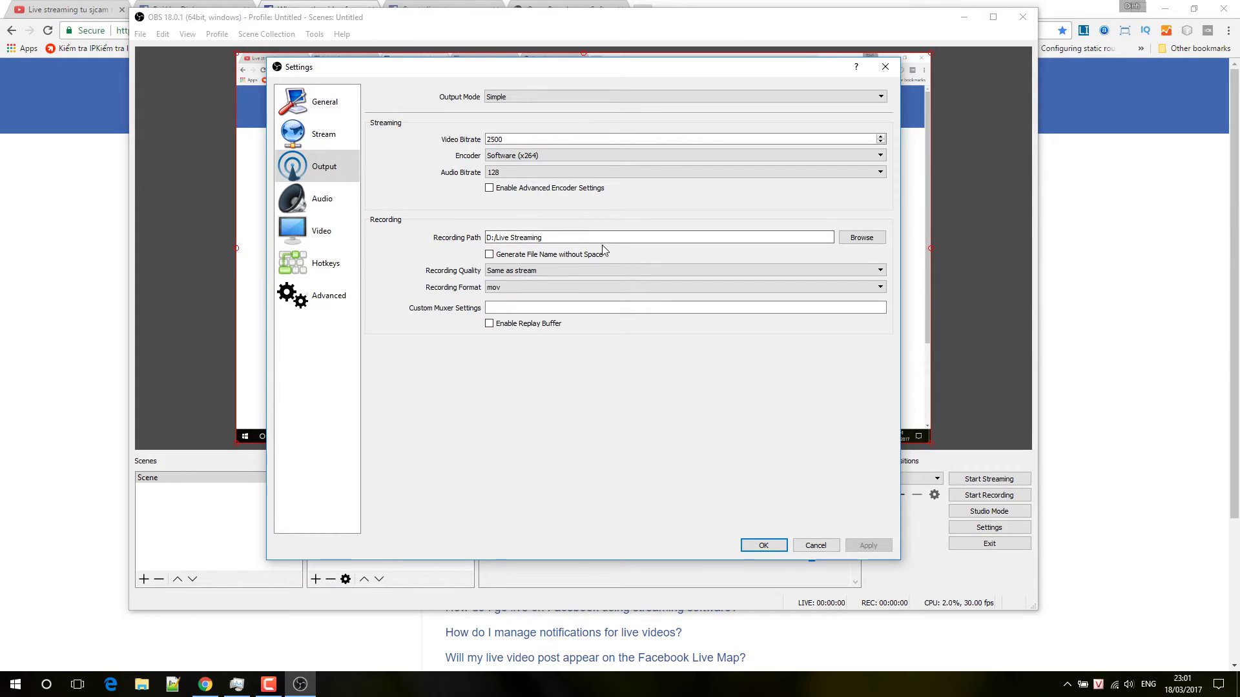
Set the stream type to Custom Streaming Server in the OBS stream settings
left_click(315, 142)
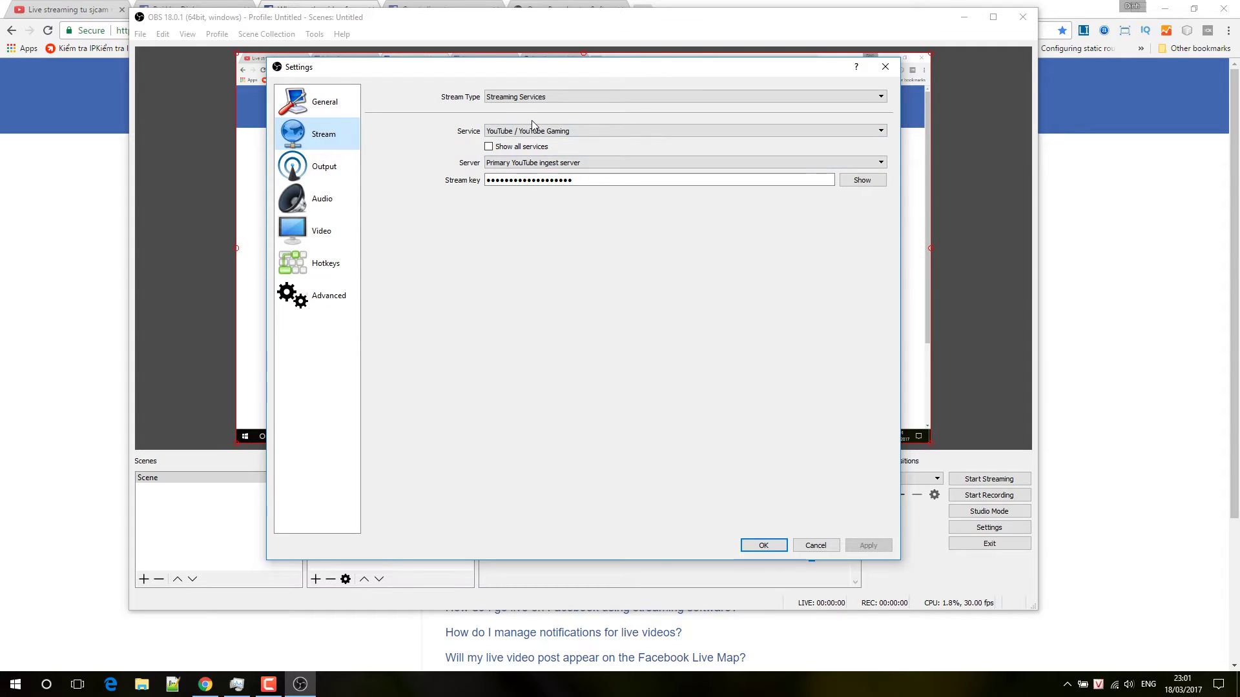
left_click(516, 98)
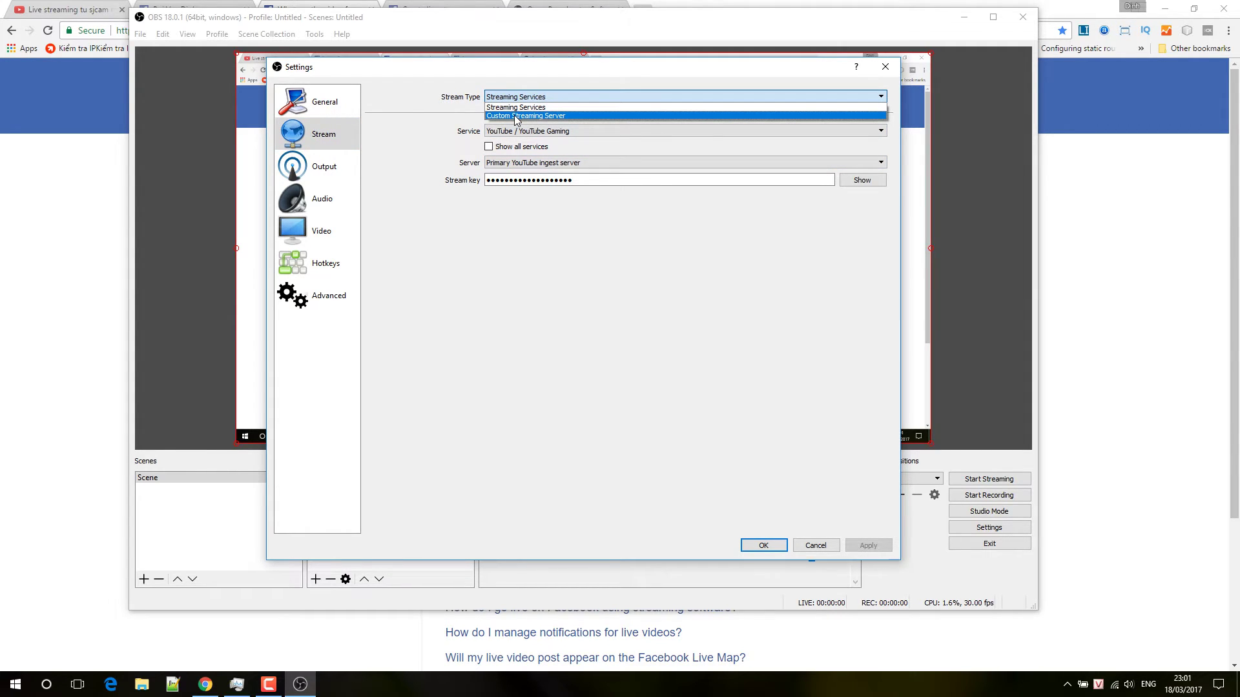
left_click(517, 117)
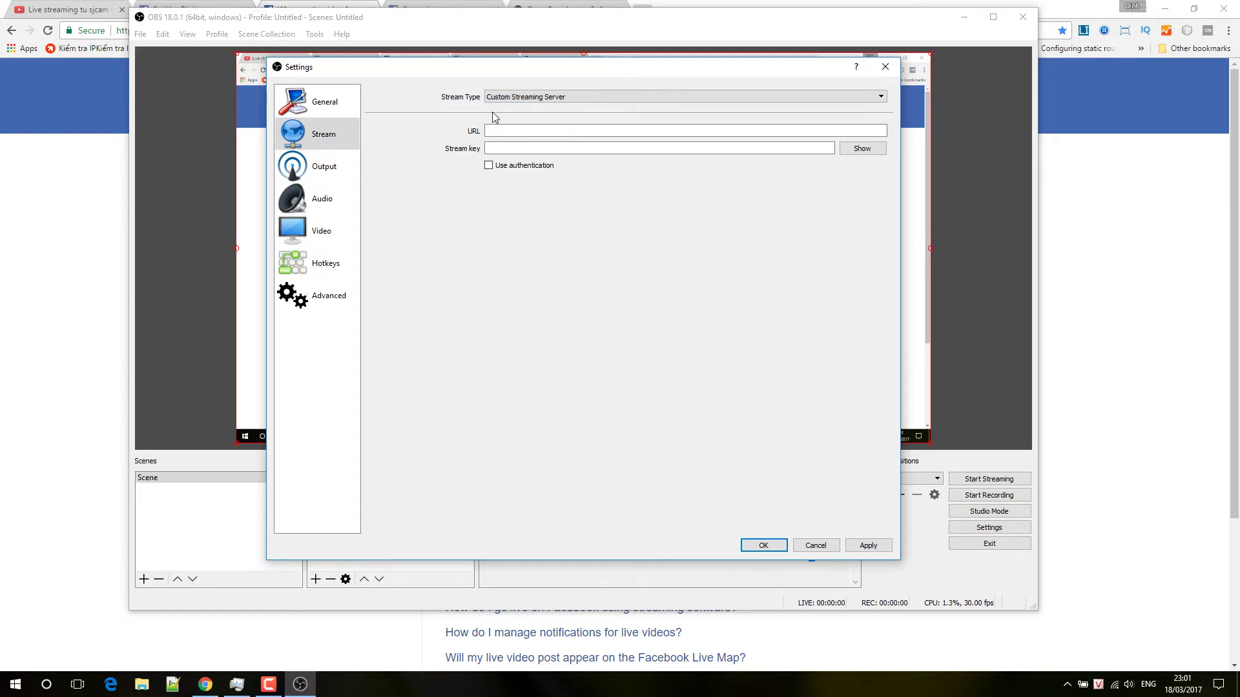
Copy the server URL from Facebook's Create live stream page in Chrome into the custom server's URL in OBS
left_click(410, 8)
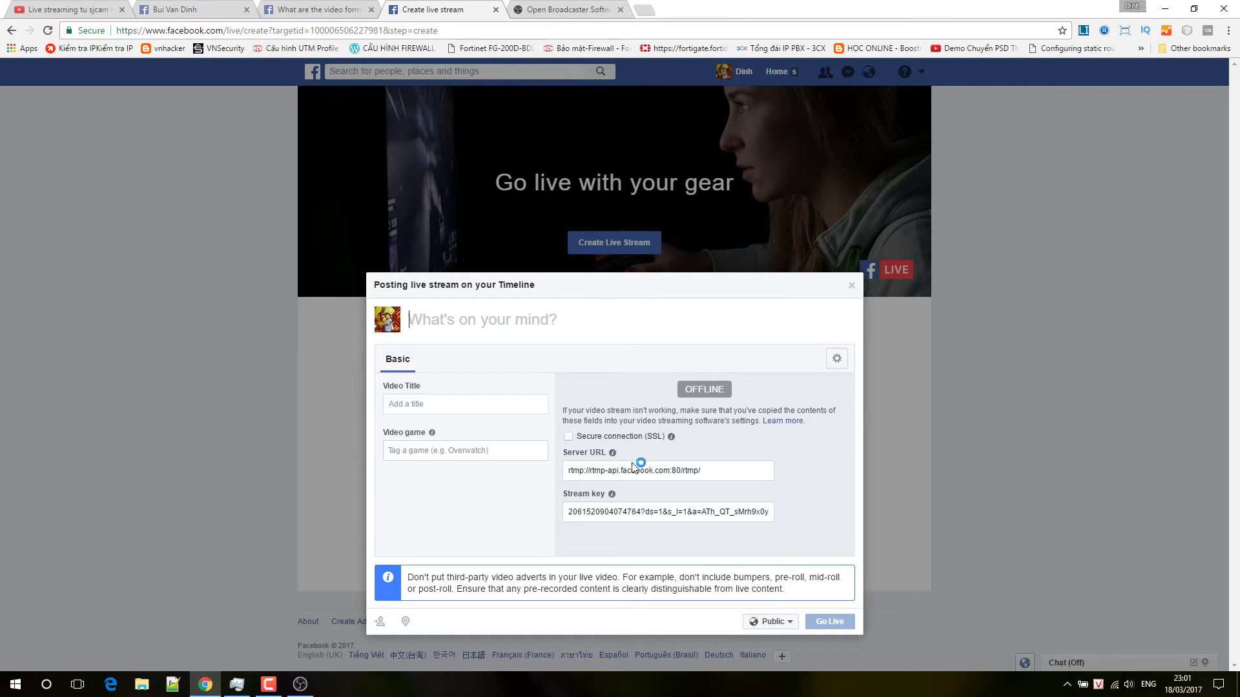
left_click(674, 469)
key("ctrl+c")
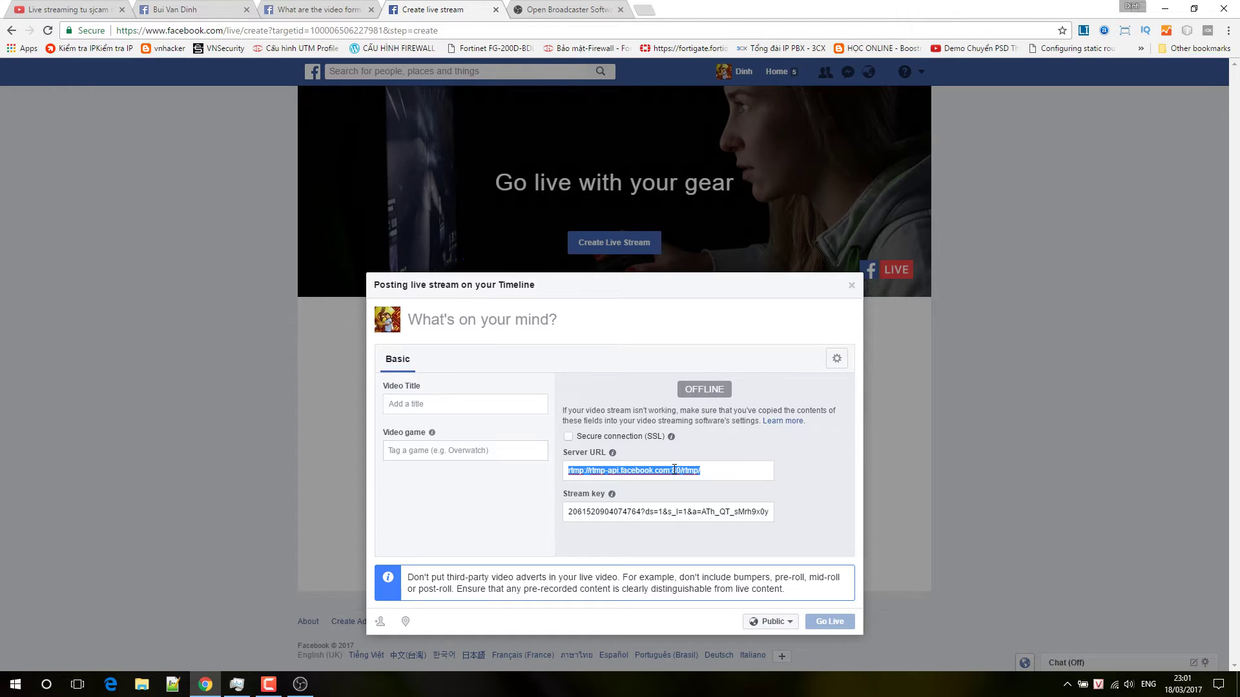
left_click(300, 683)
left_click(528, 132)
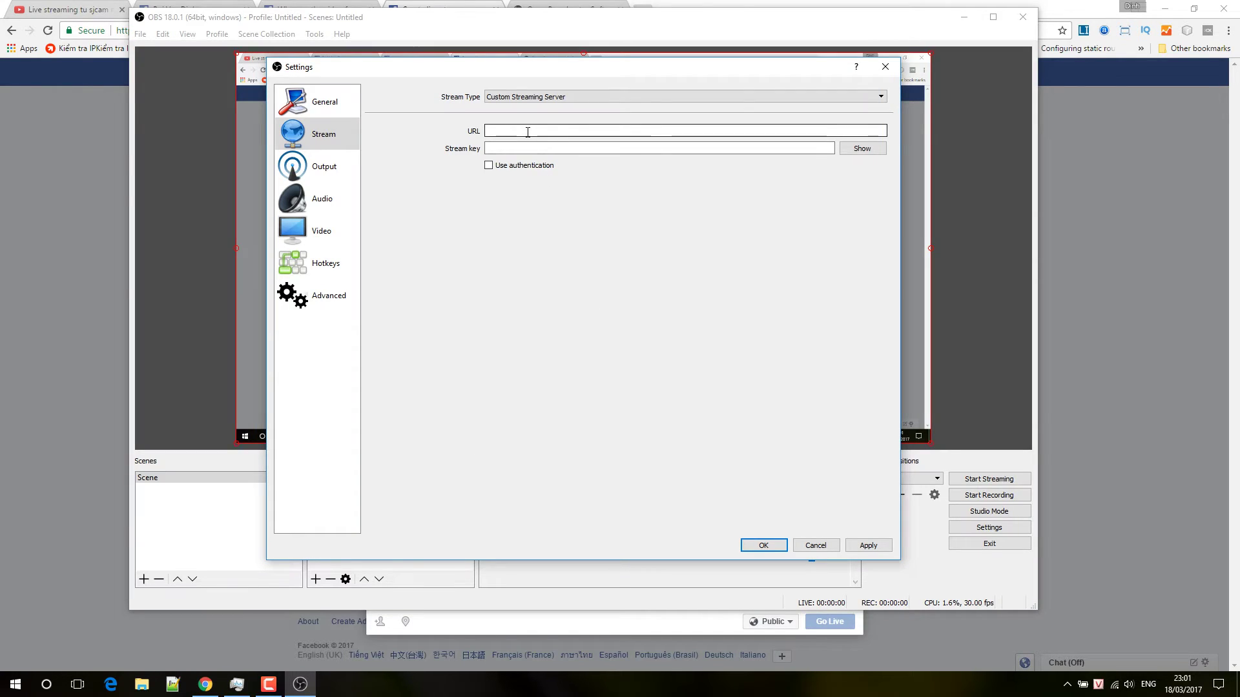
key("ctrl+v")
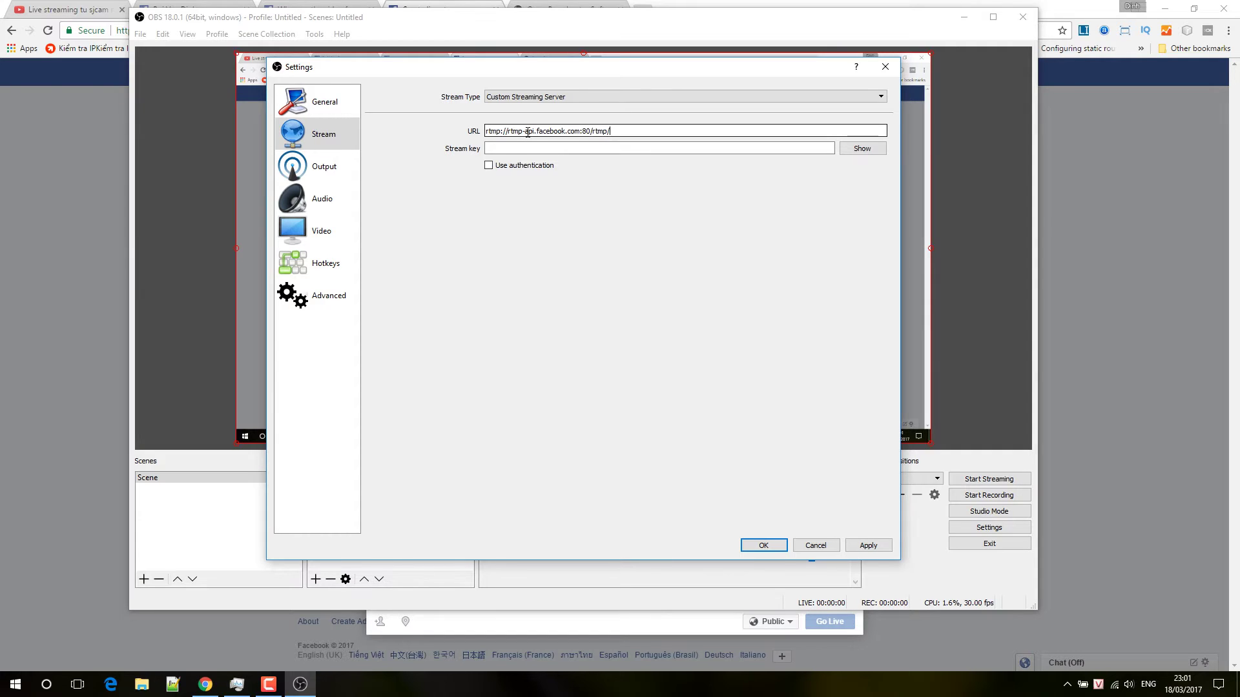
Copy the stream key from Facebook's live stream dialog into the OBS stream key field, and briefly reveal and hide it
left_click(470, 633)
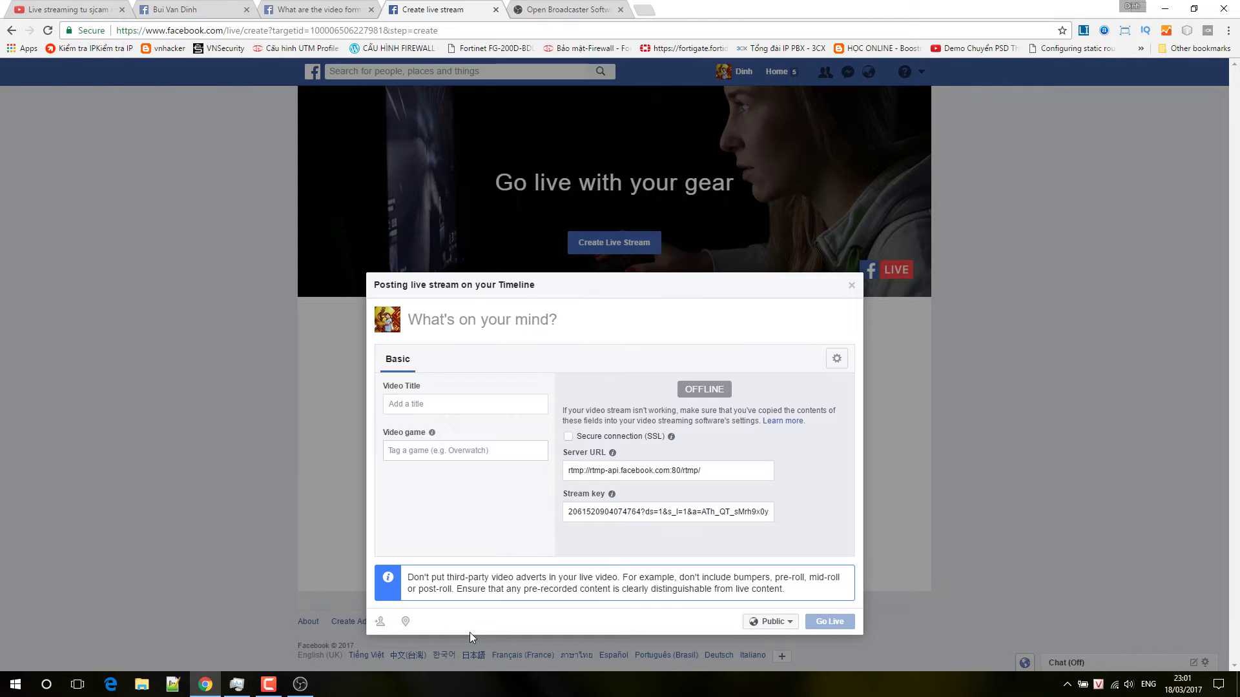
left_click(596, 513)
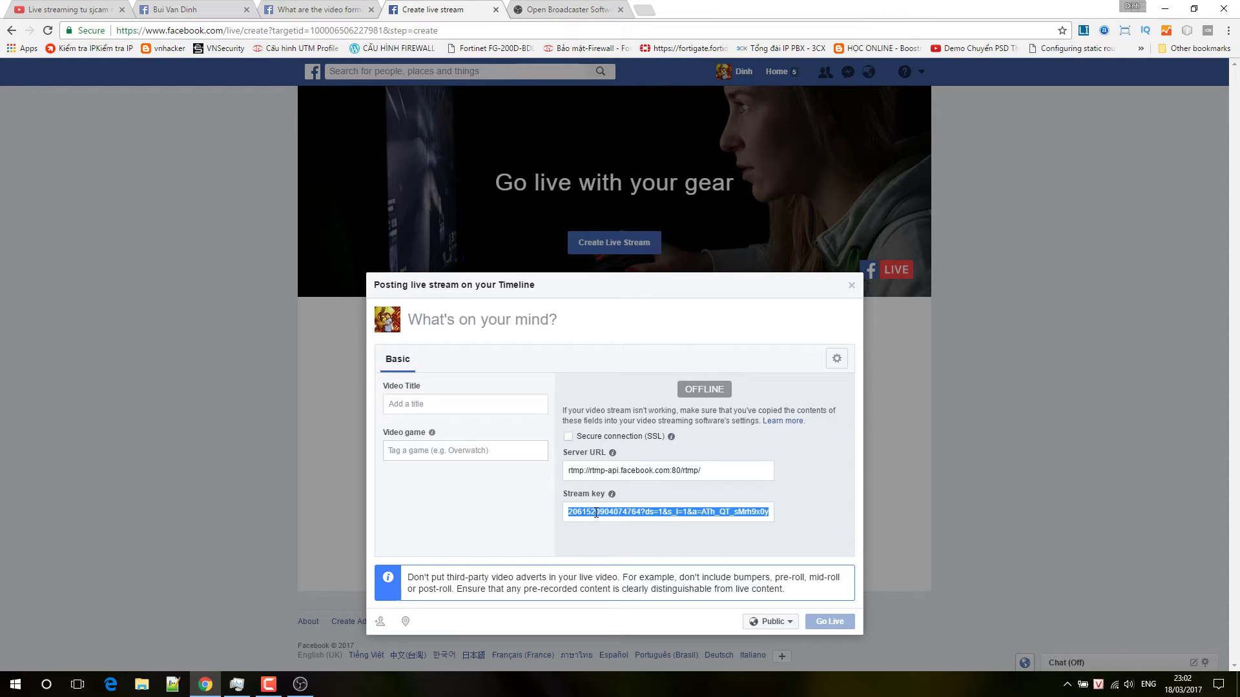
left_click(300, 684)
left_click(599, 151)
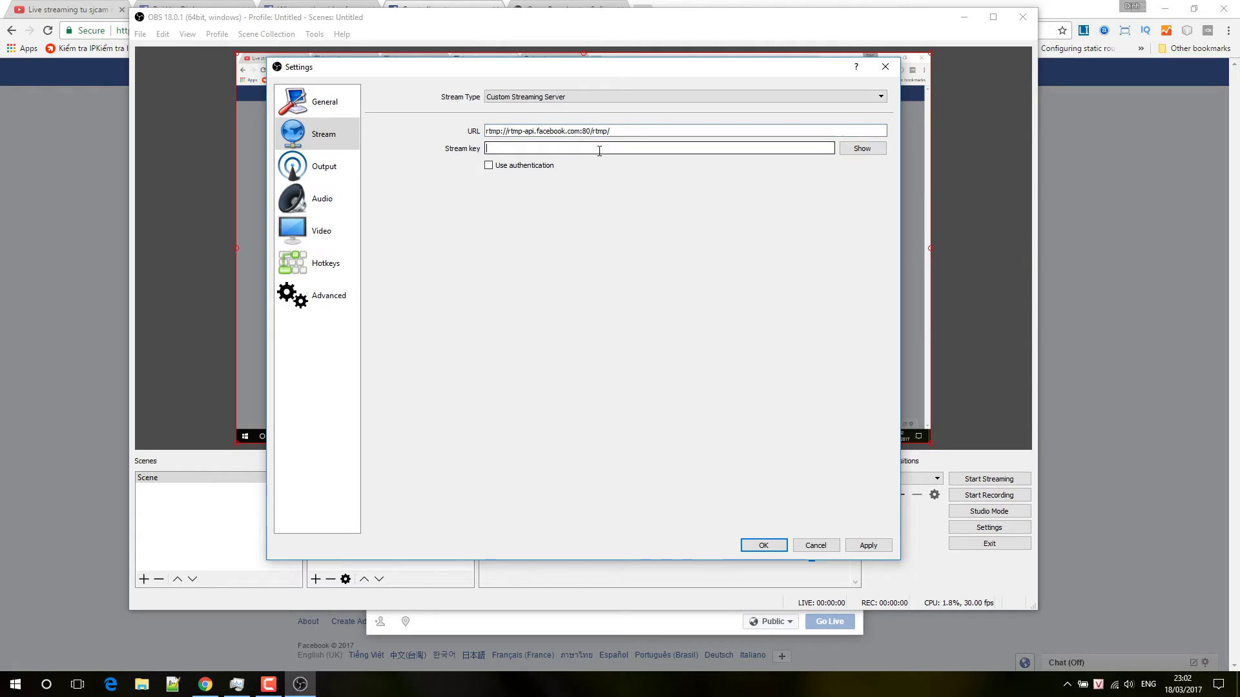
key("ctrl+v")
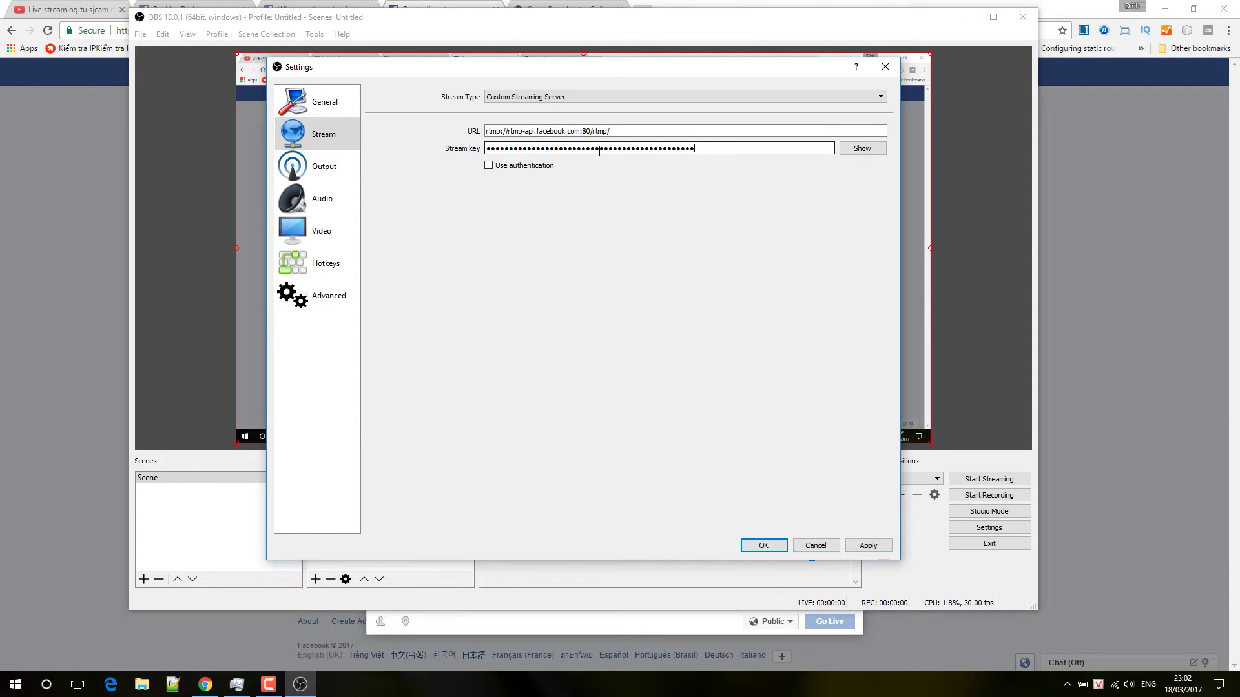
left_click(867, 152)
left_click(868, 153)
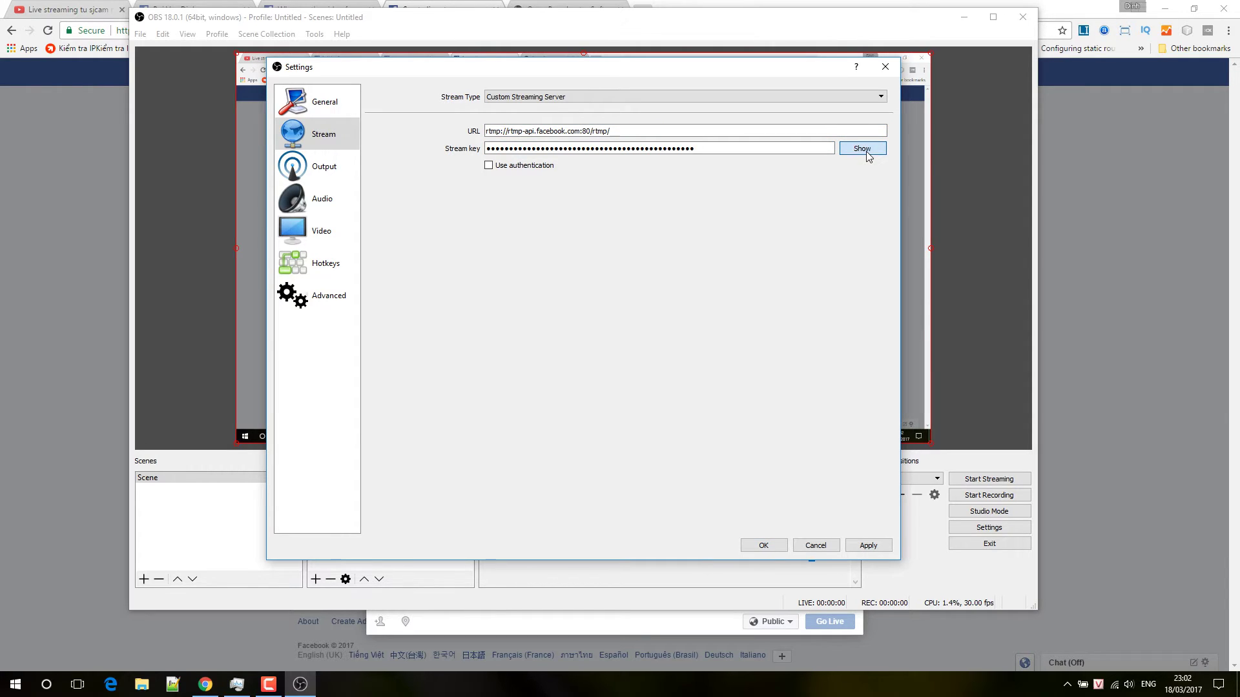
Save the OBS settings and return to the empty description of the Create live stream post in Chrome
left_click(864, 547)
left_click(778, 548)
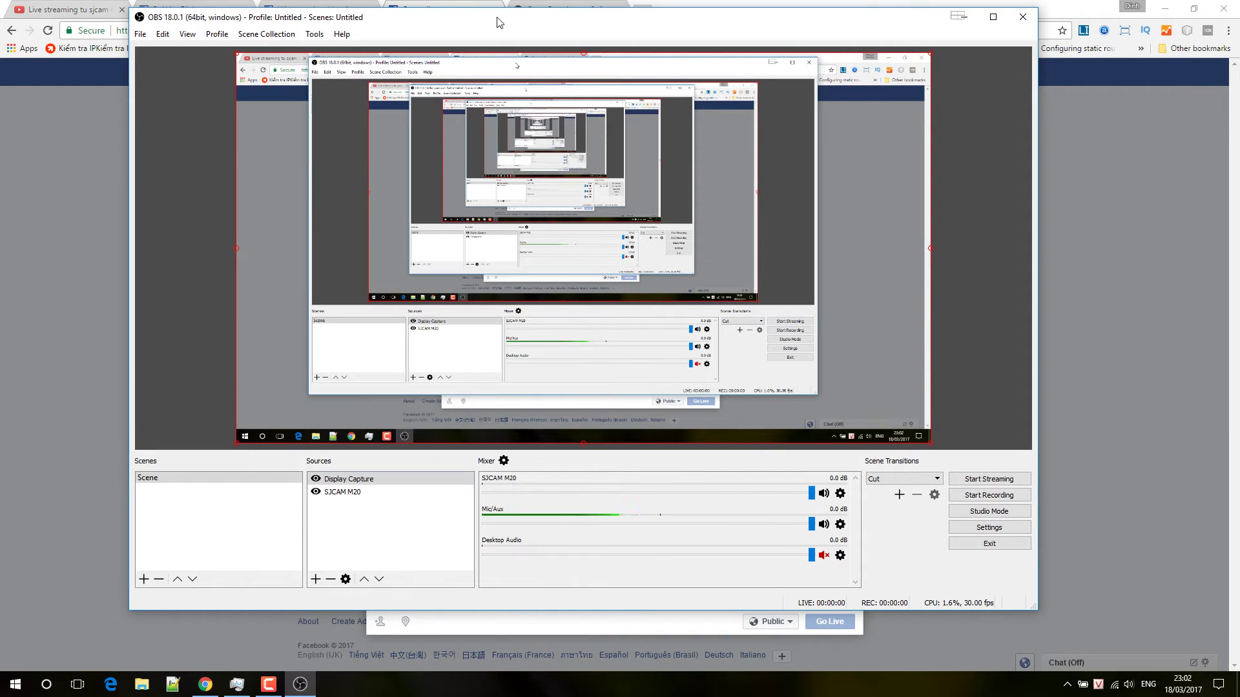
left_click_drag(497, 19, 727, 62)
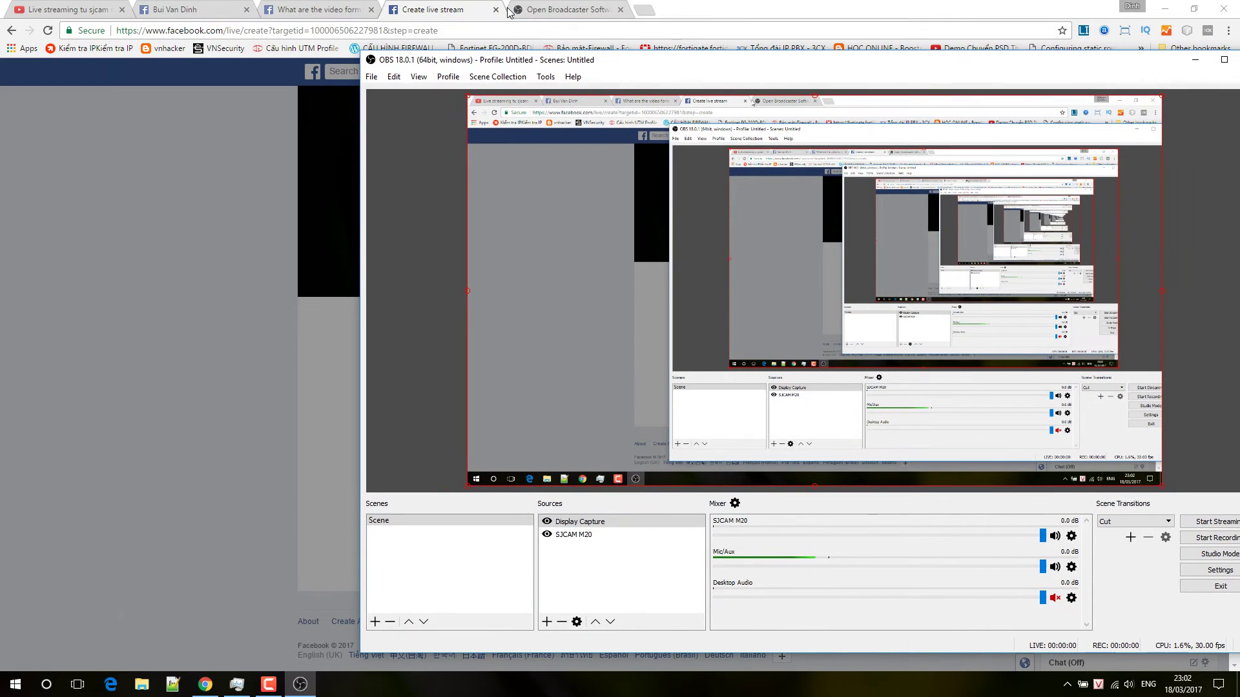
left_click(471, 11)
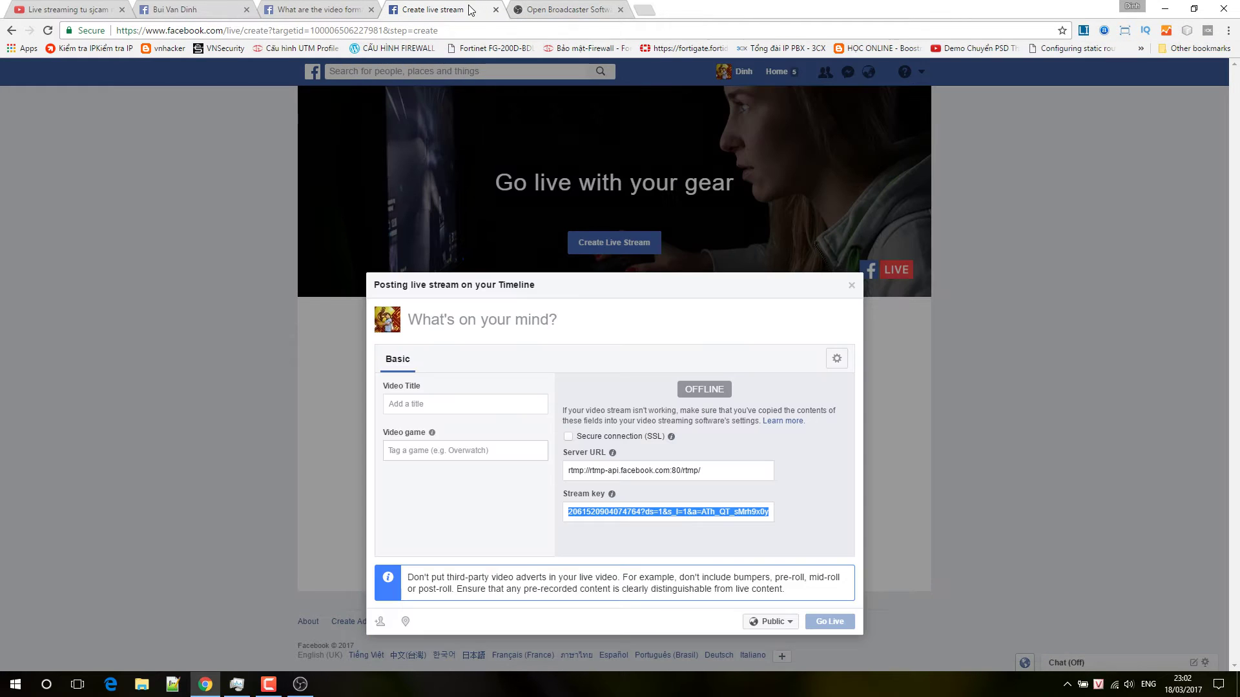
left_click(486, 325)
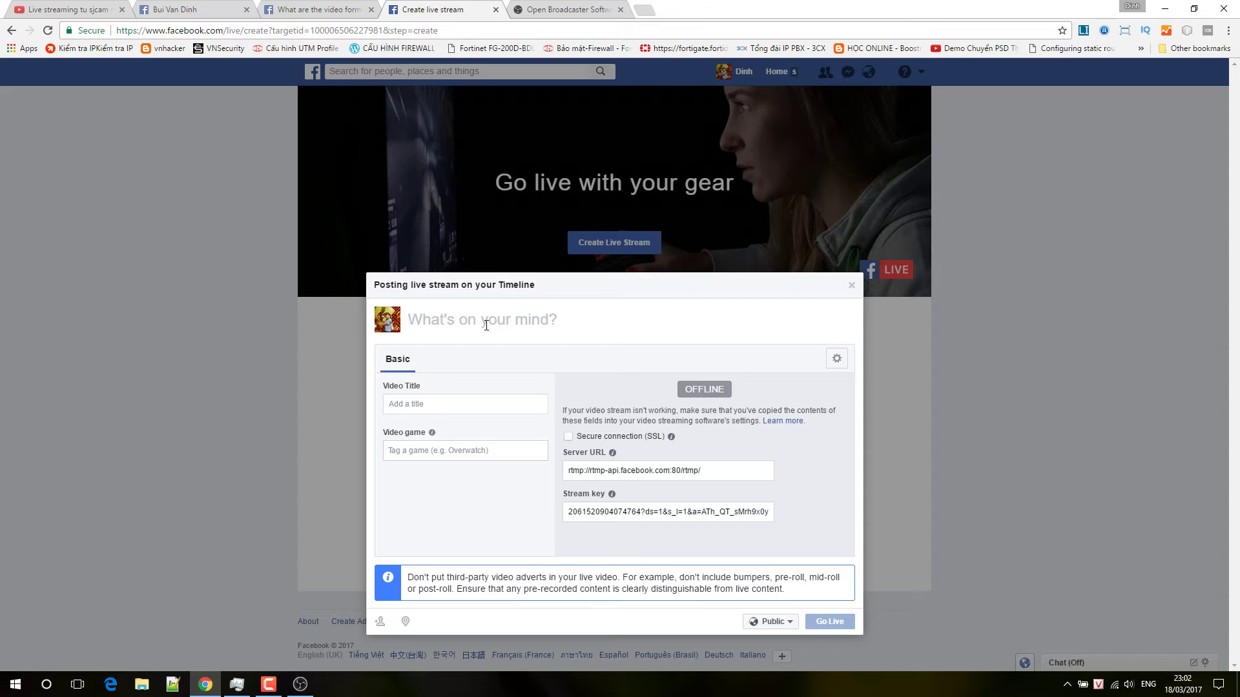
type("test")
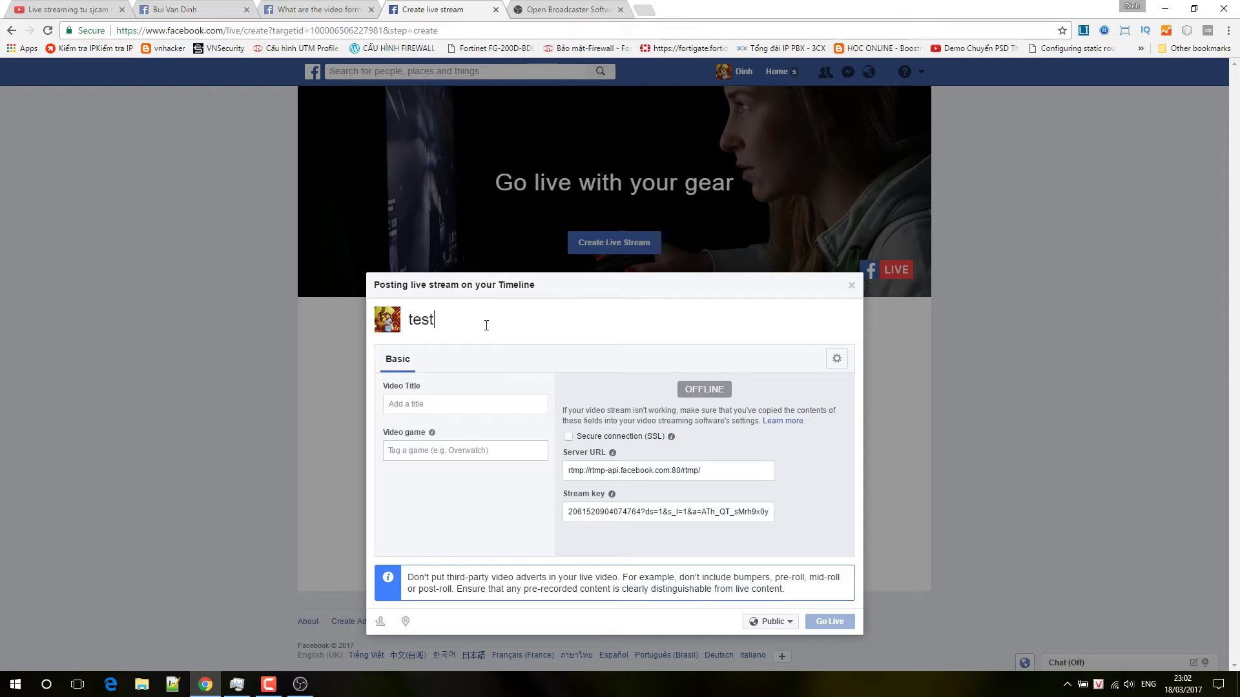
key("BackSpace")
key("BackSpace")
key("BackSpace")
key("BackSpace")
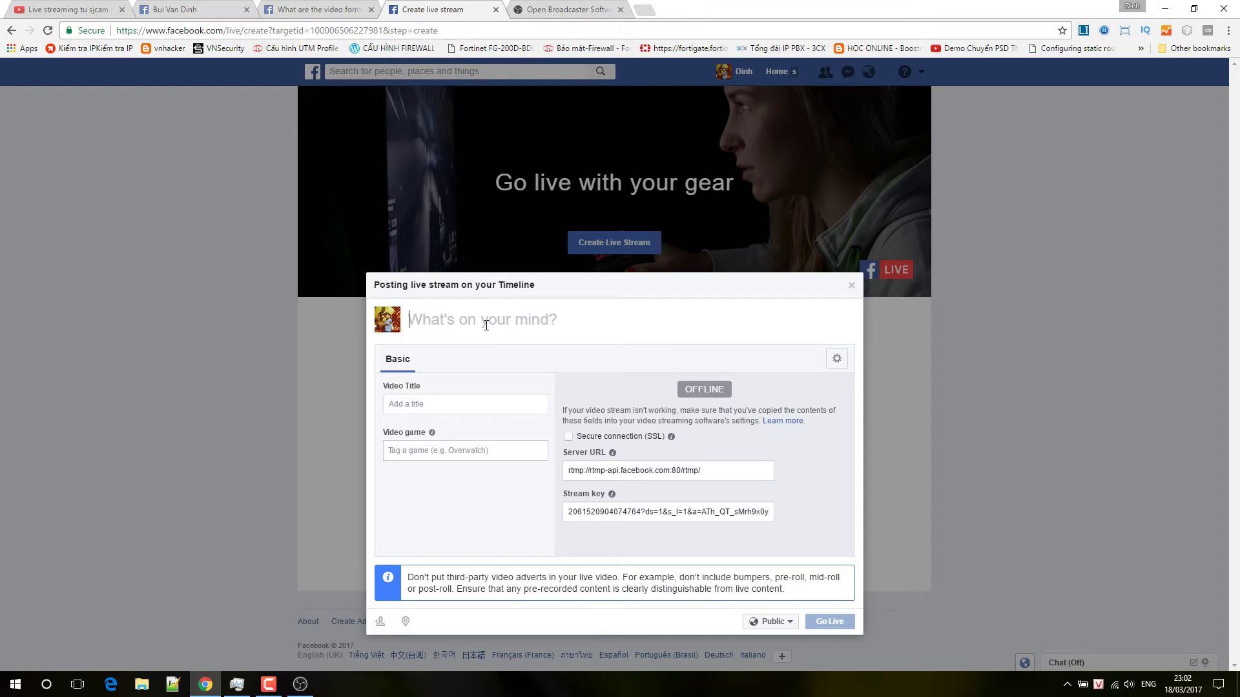
type("tes")
key("BackSpace")
key("BackSpace")
key("BackSpace")
type("test")
key("BackSpace")
key("BackSpace")
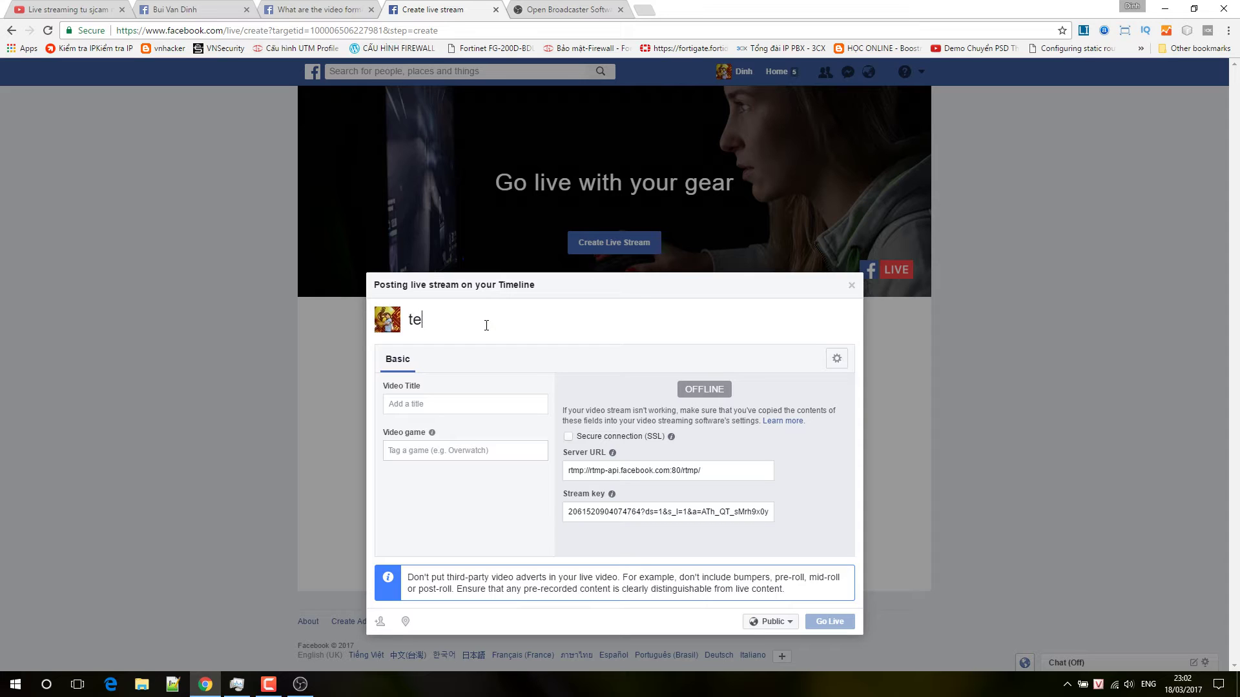
key("BackSpace")
key("BackSpace")
Write "Test live streming on Computer" as the description of the Facebook live post
type("Test live stre")
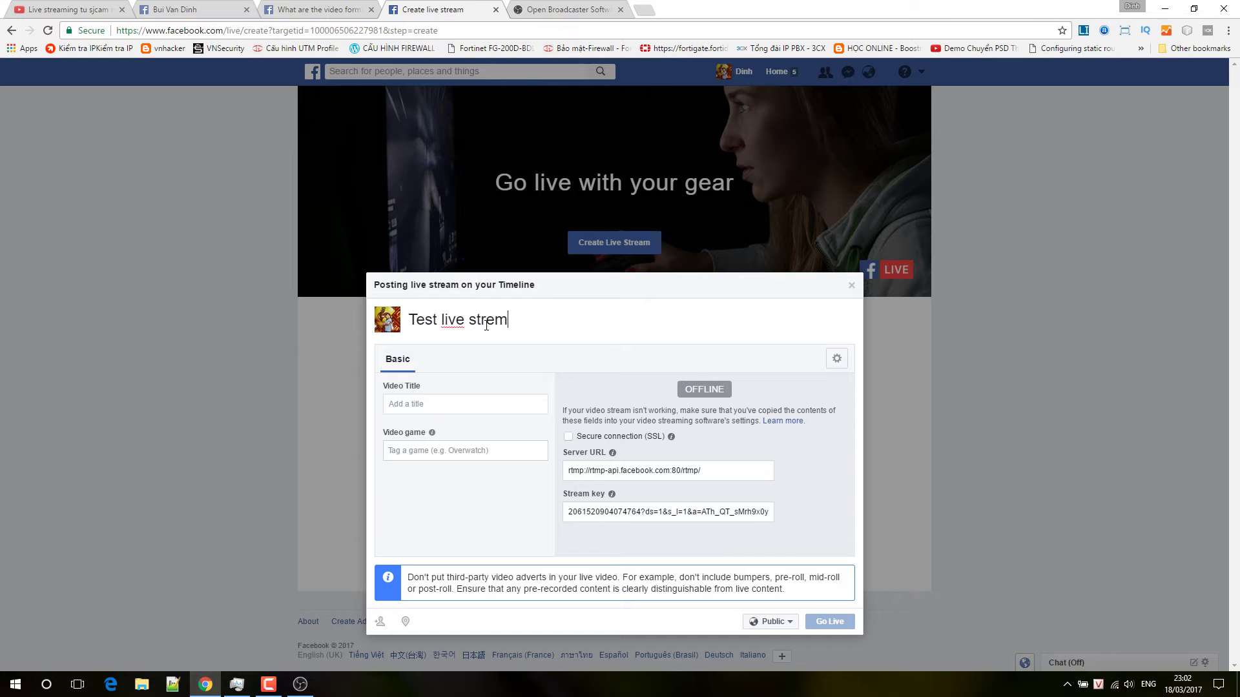
type("ng on Compu")
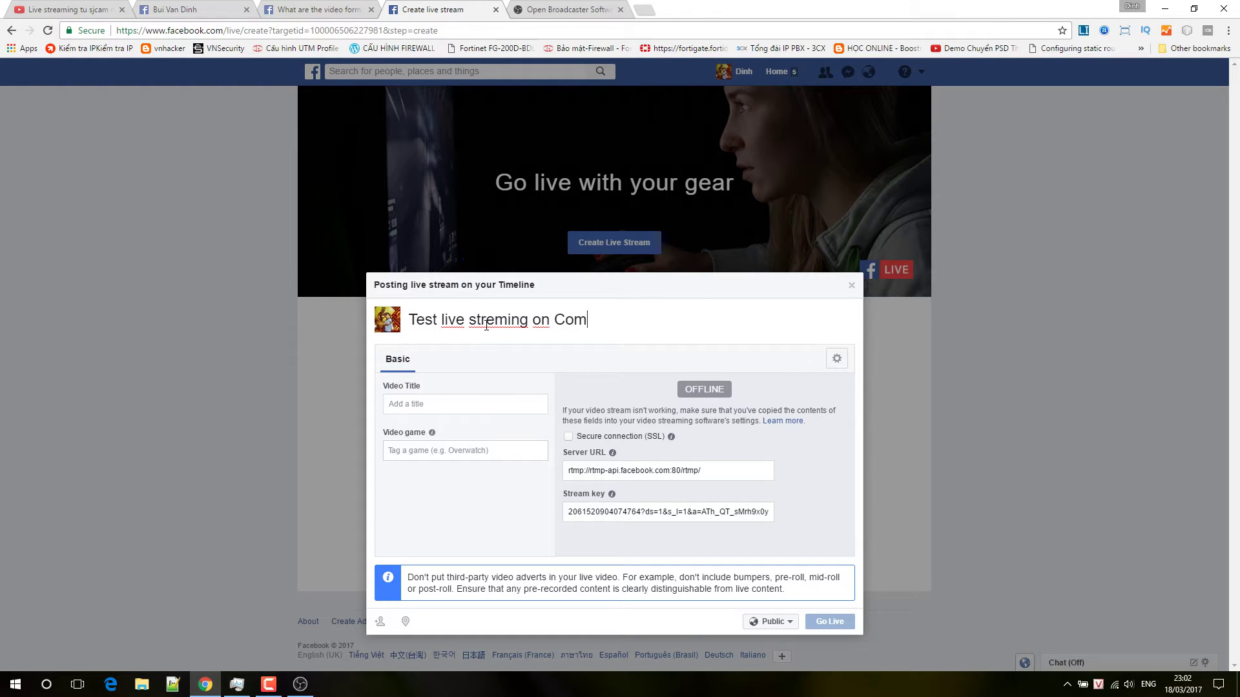
type("ter")
Enter "Live streming on PC" as the video title of the live stream
left_click(430, 403)
type("t")
key("BackSpace")
key("BackSpace")
key("BackSpace")
type("Live streming")
Fill in the video game tag with "#live, #computer" and select Public as the post's audience
left_click(434, 450)
type("#")
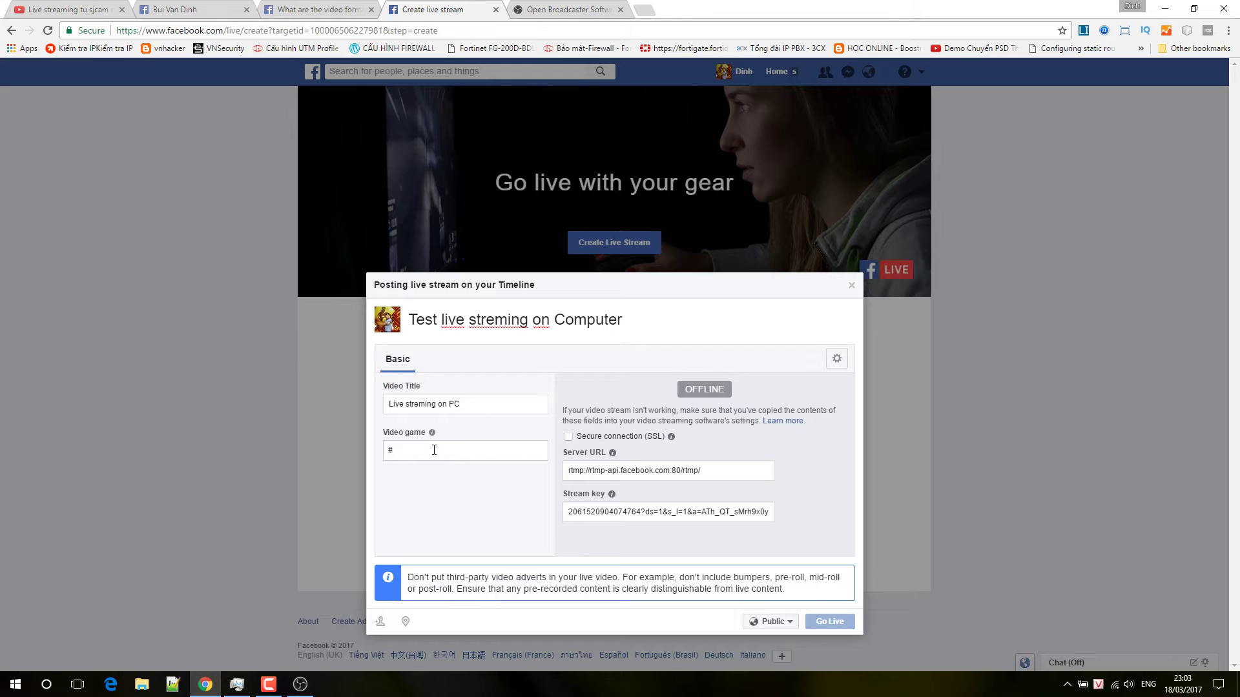
type("live, #computer")
left_click(789, 623)
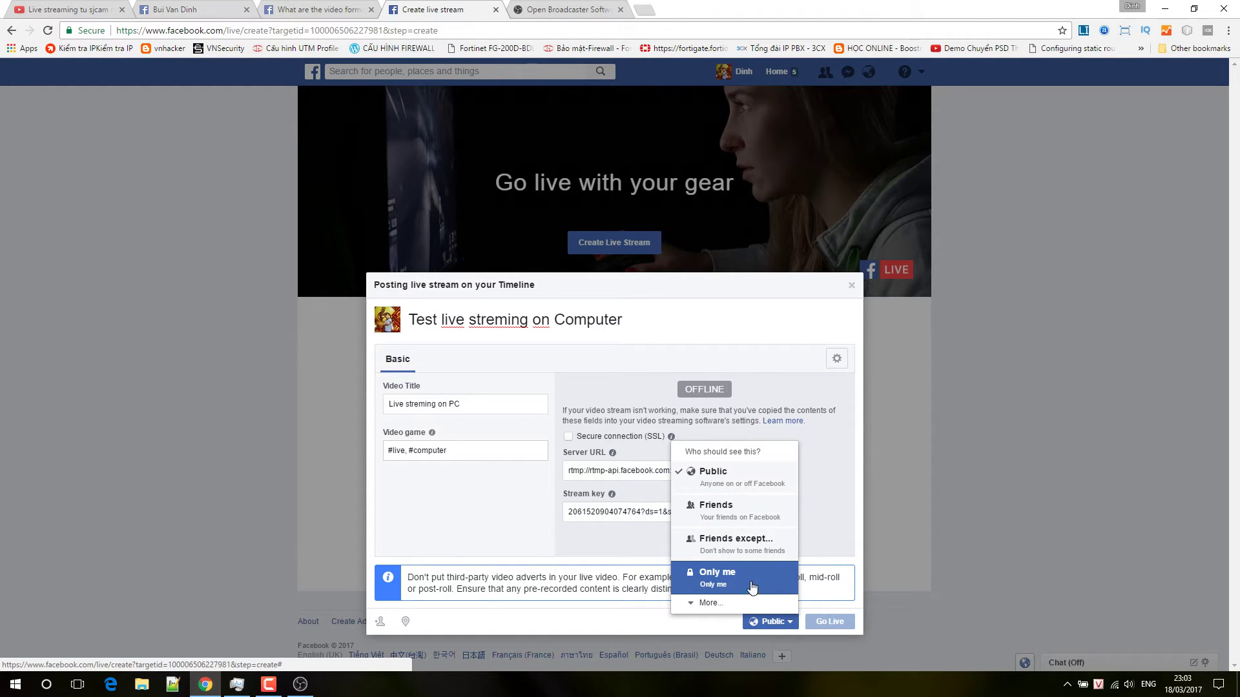
left_click(738, 476)
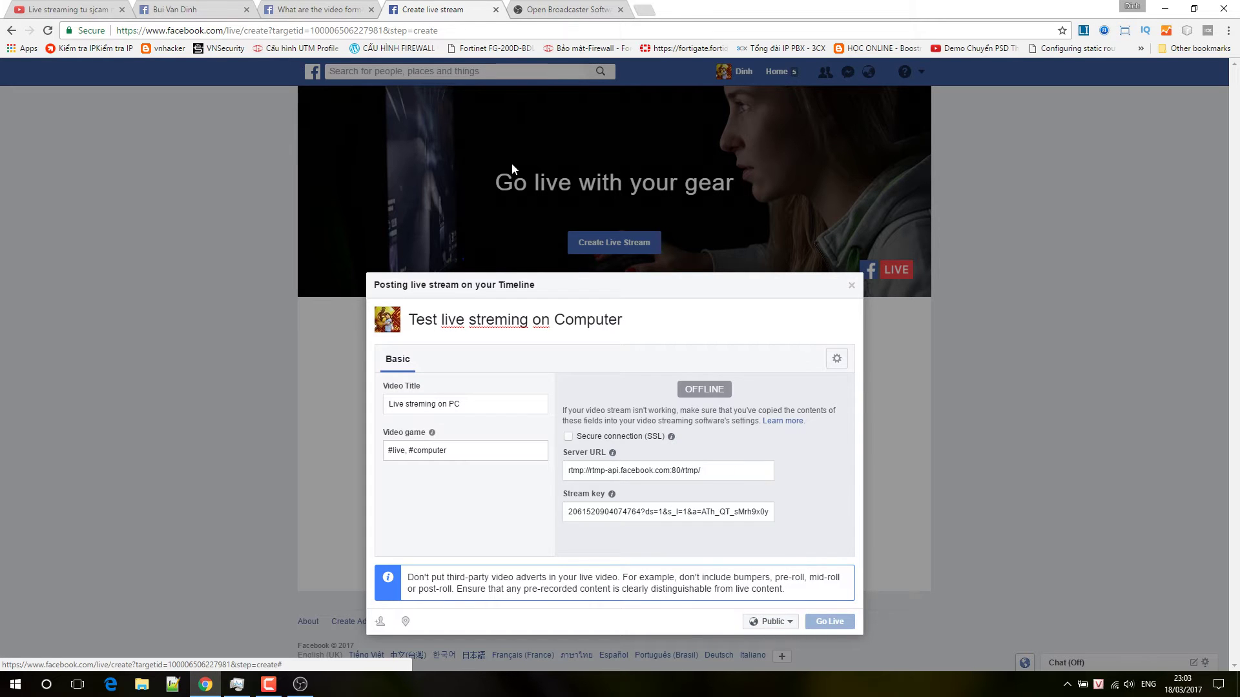
Reload the Facebook profile timeline and examine the previous live stream post
left_click(191, 1)
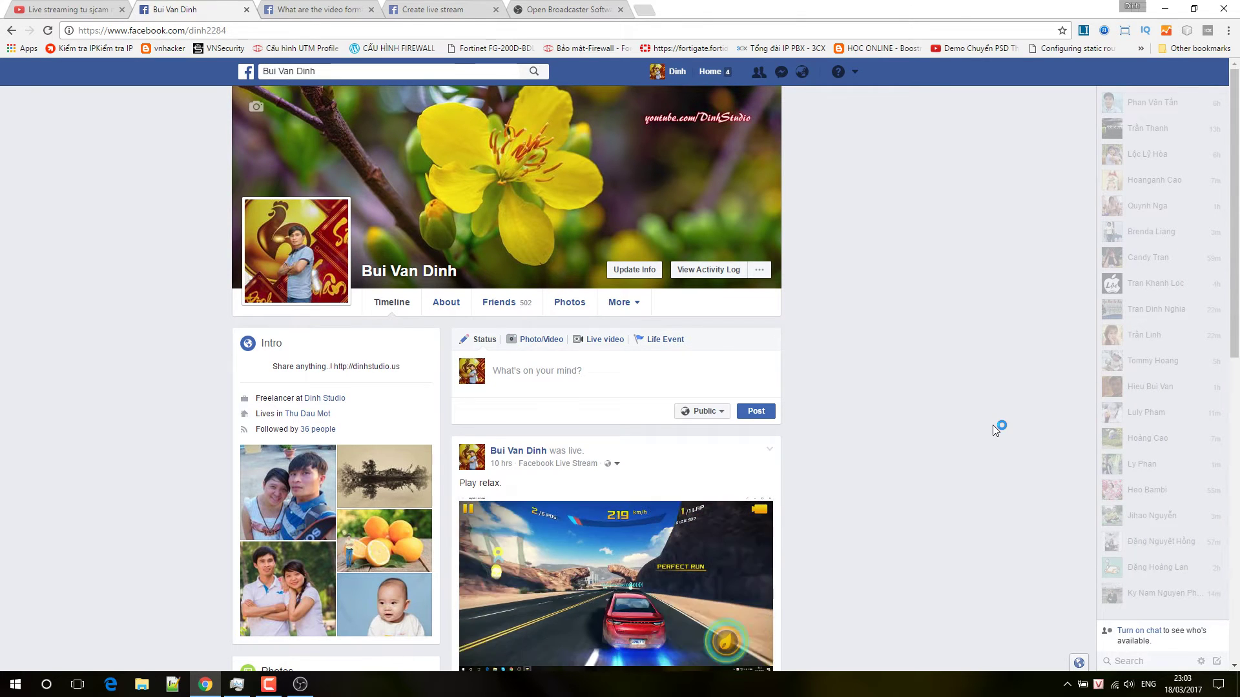
key("F5")
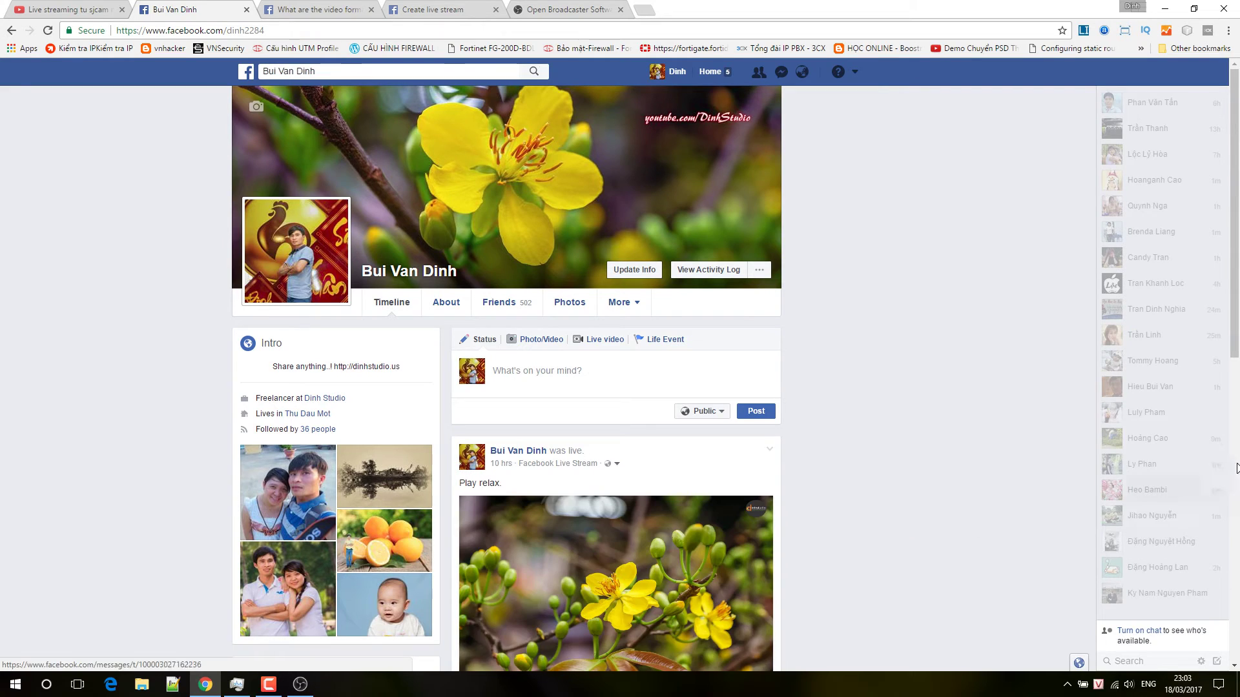
scroll(1236, 363, "down", 2)
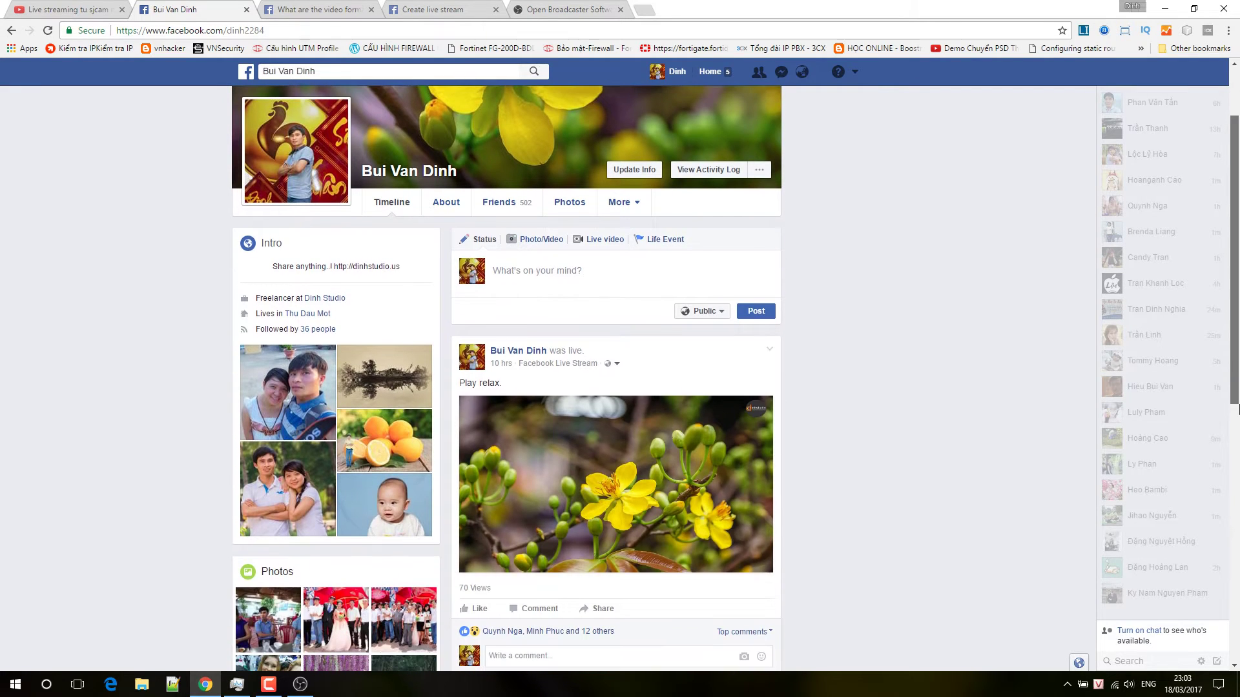
mouse_move(613, 451)
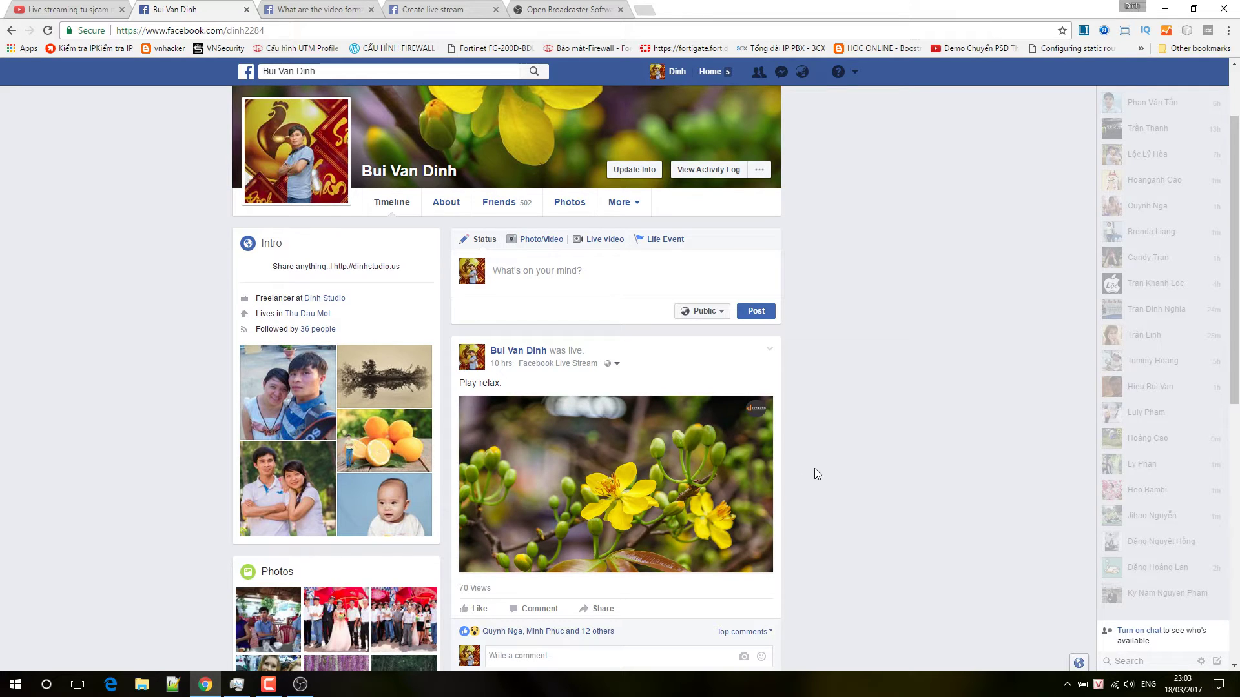
mouse_move(589, 485)
Review the list of live streaming video format guidelines in Facebook's Help Centre
left_click(301, 7)
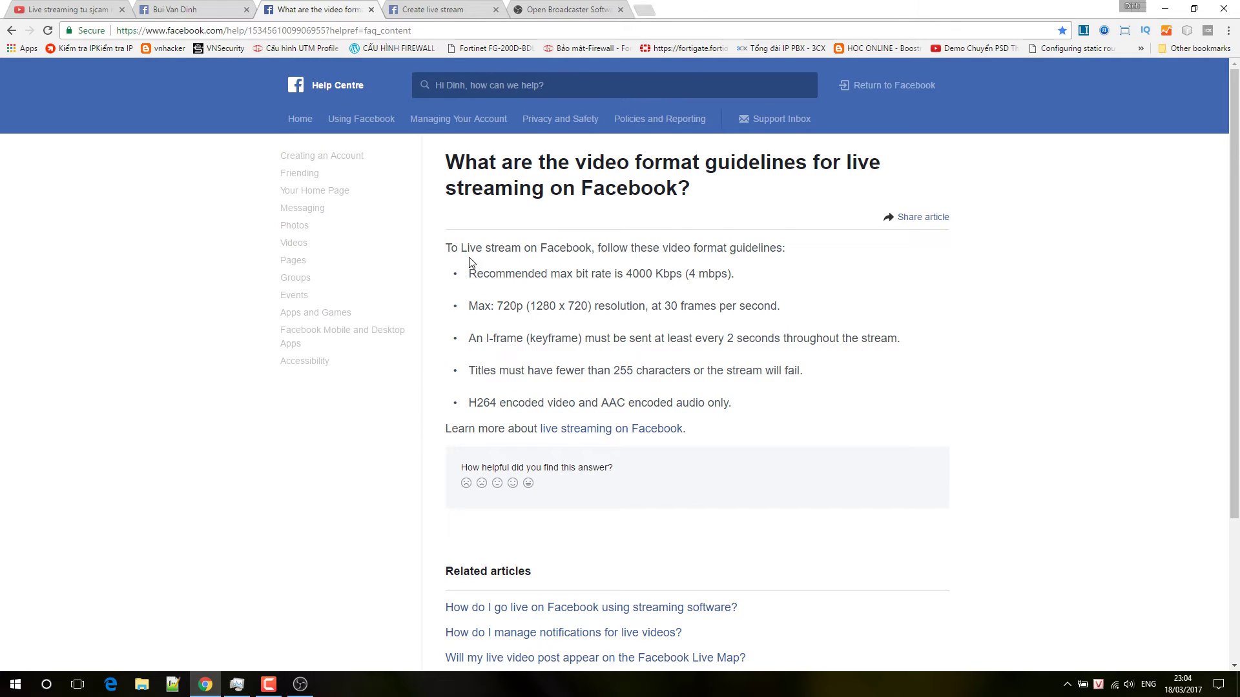
left_click_drag(472, 265, 769, 407)
left_click(765, 401)
Close the Open Broadcaster Software website, minimize Chrome, and reposition the OBS window near the middle of the desktop
left_click(538, 11)
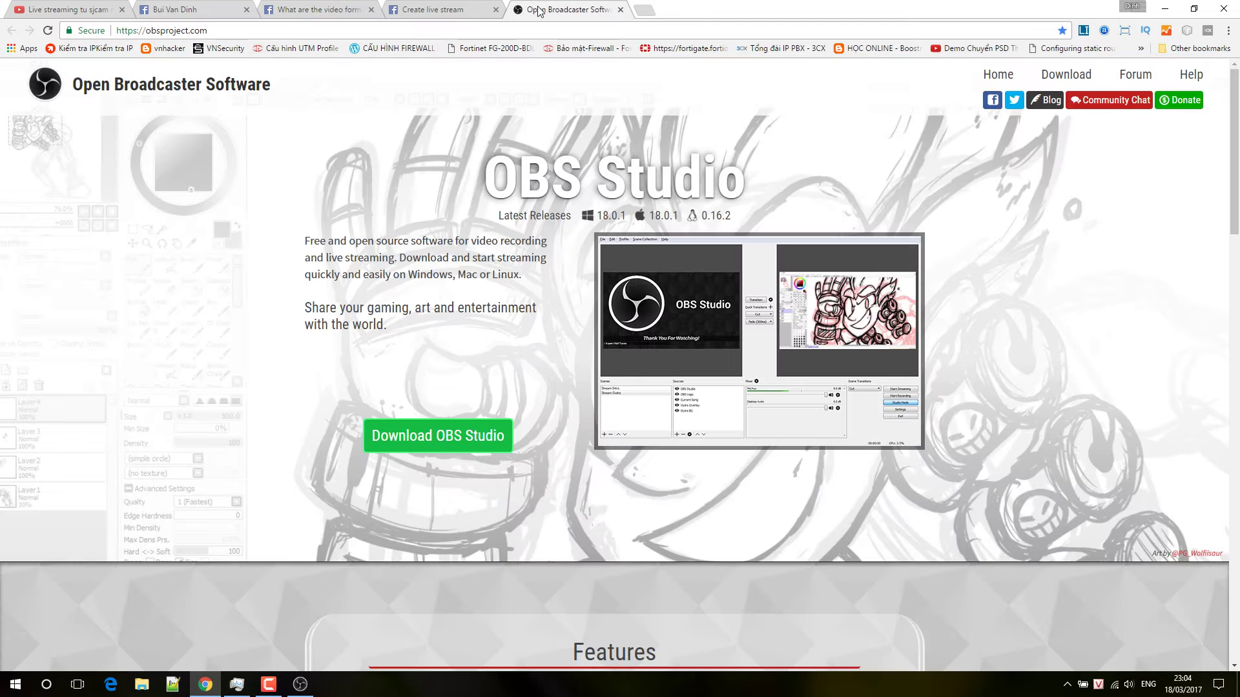
left_click(620, 10)
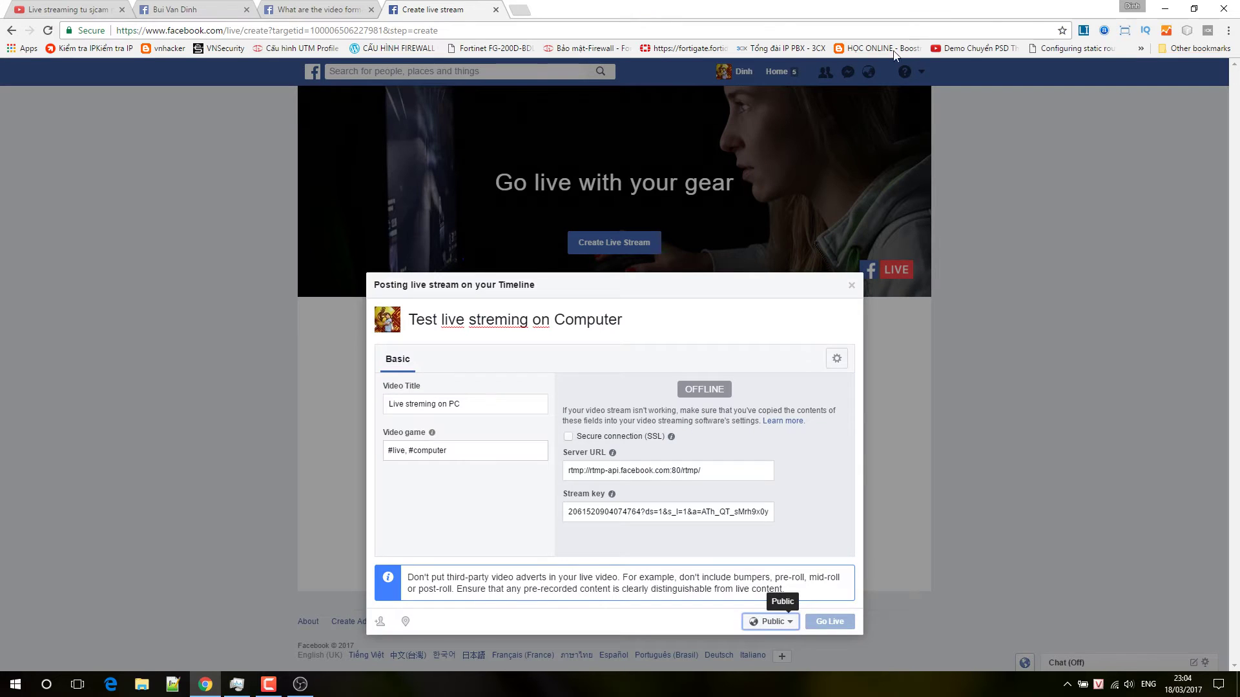
left_click(1164, 16)
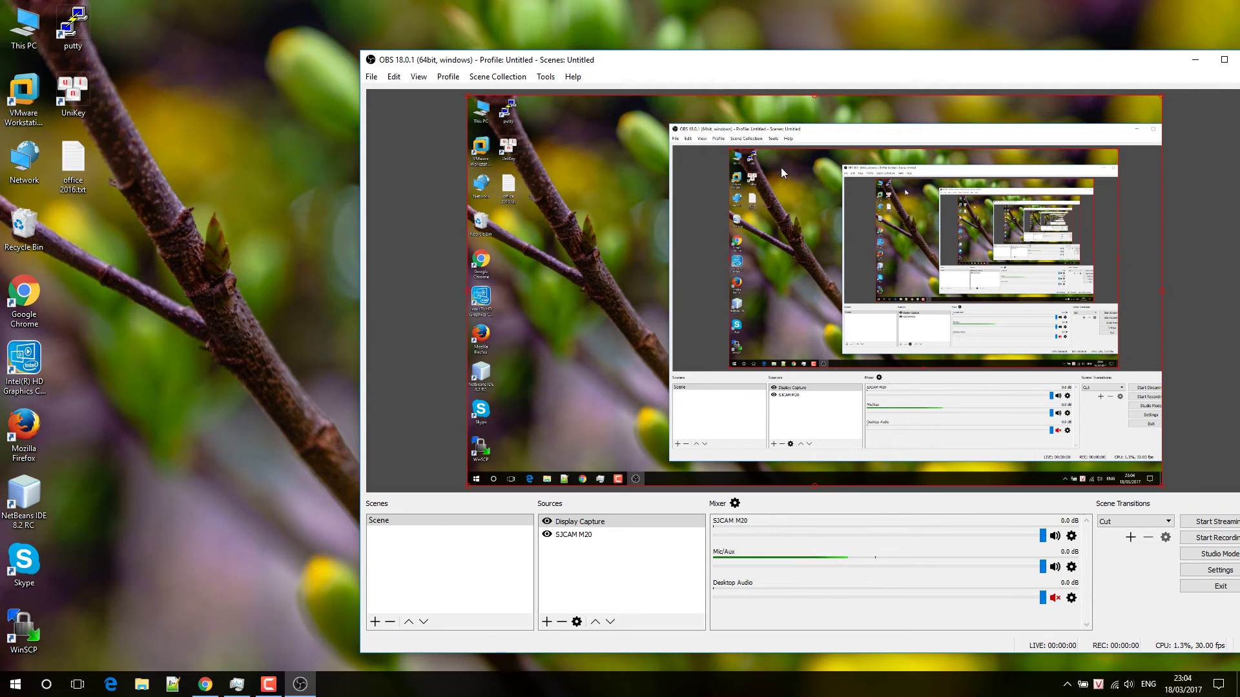
left_click_drag(667, 60, 643, 50)
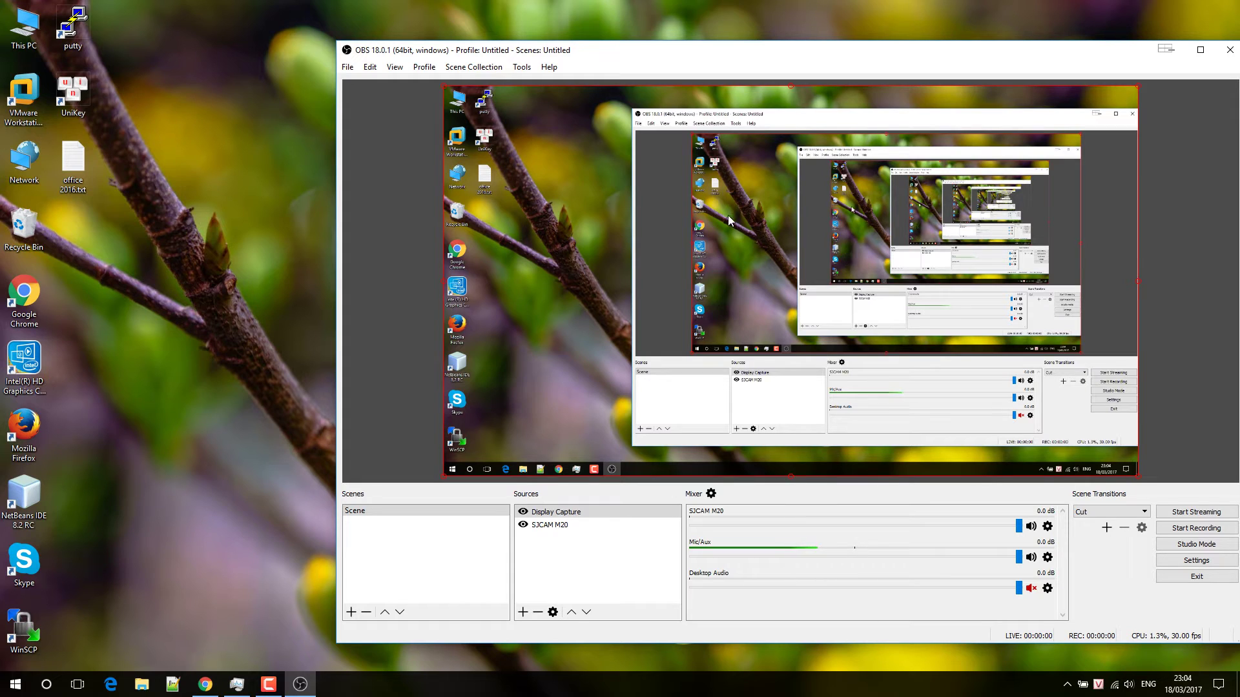
left_click_drag(611, 55, 438, 48)
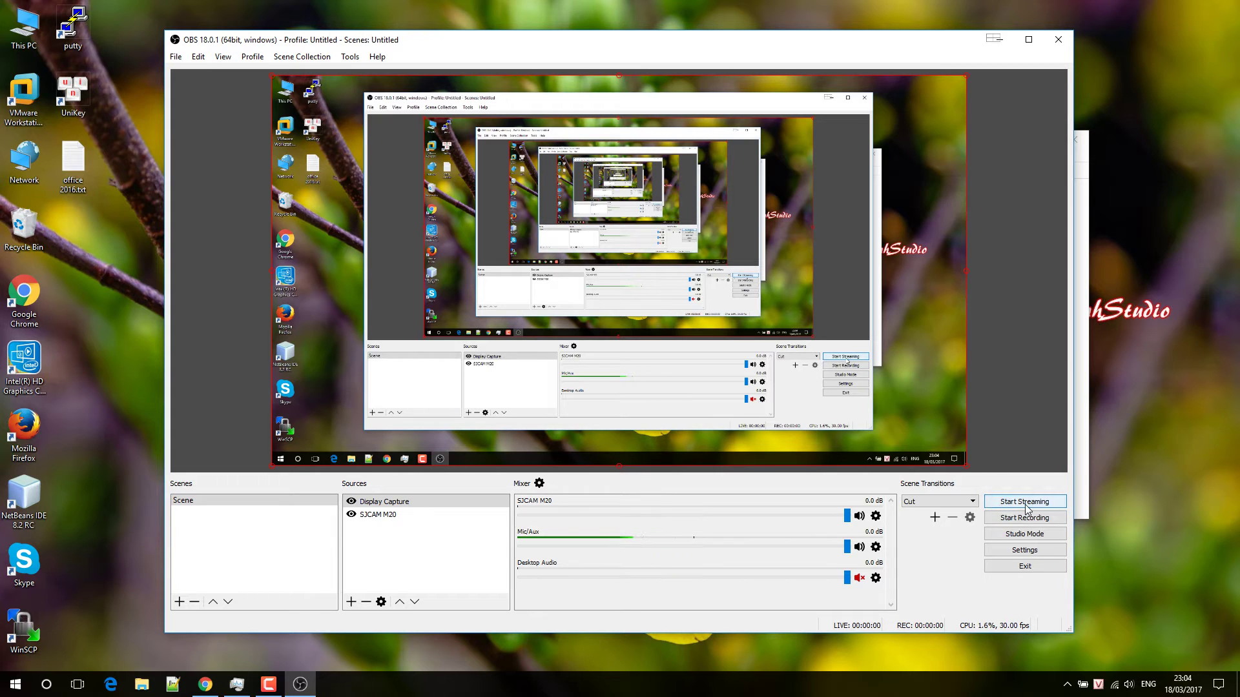
Turn on Studio Mode and move the SJCAM M20 source above Display Capture in the source order
left_click(1009, 536)
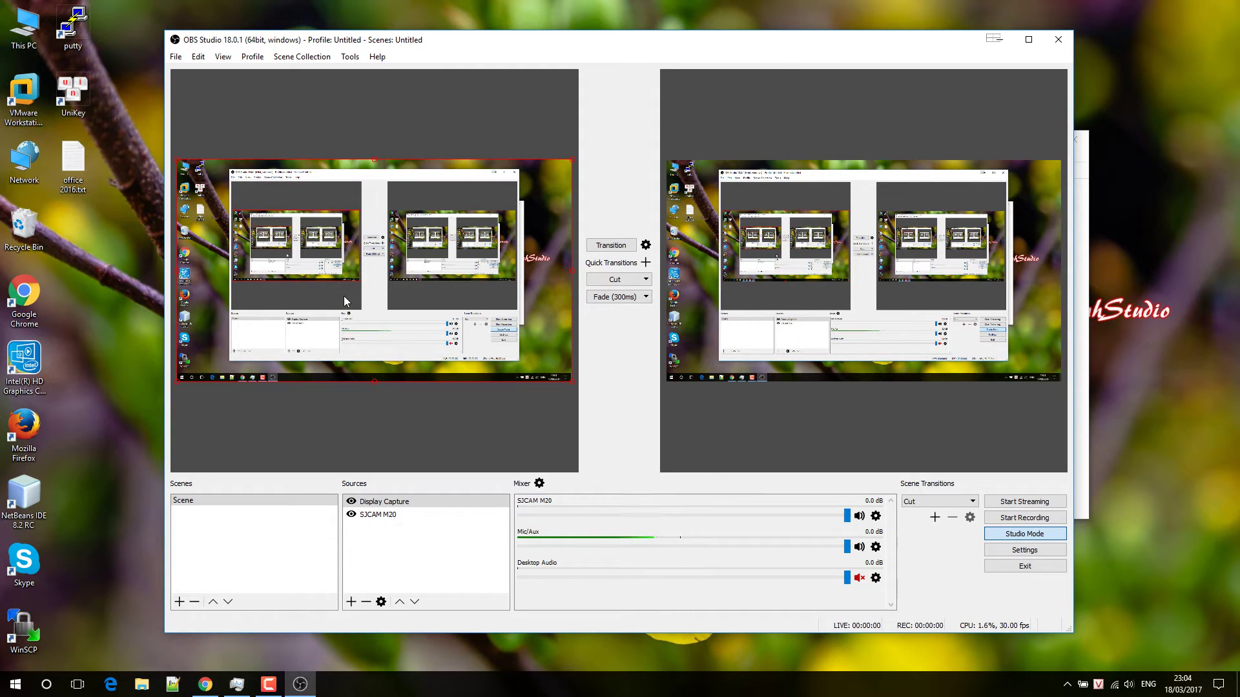
left_click(377, 515)
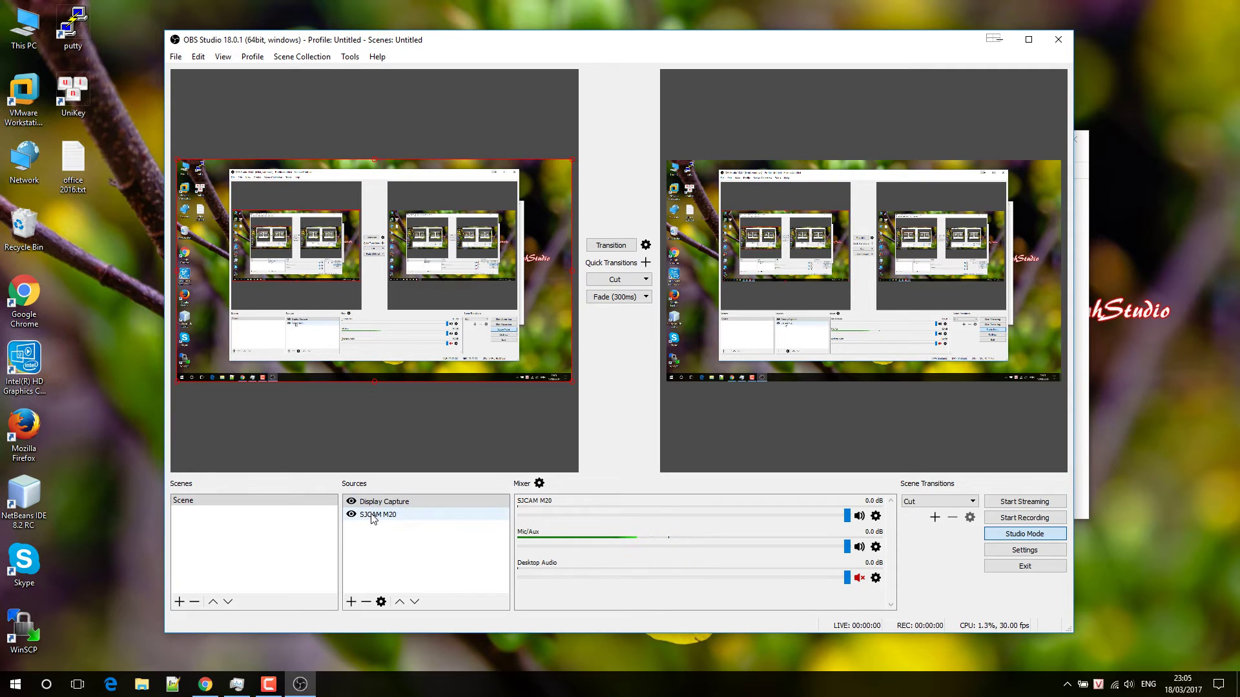
left_click(399, 602)
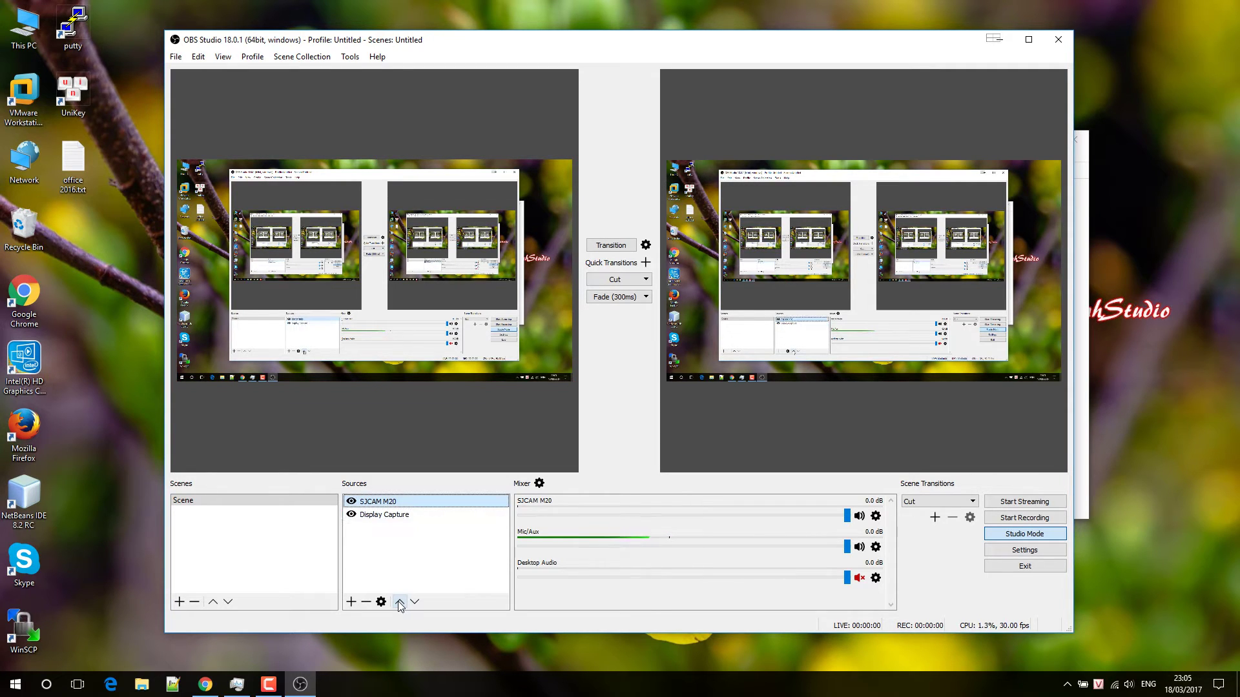
left_click(371, 518)
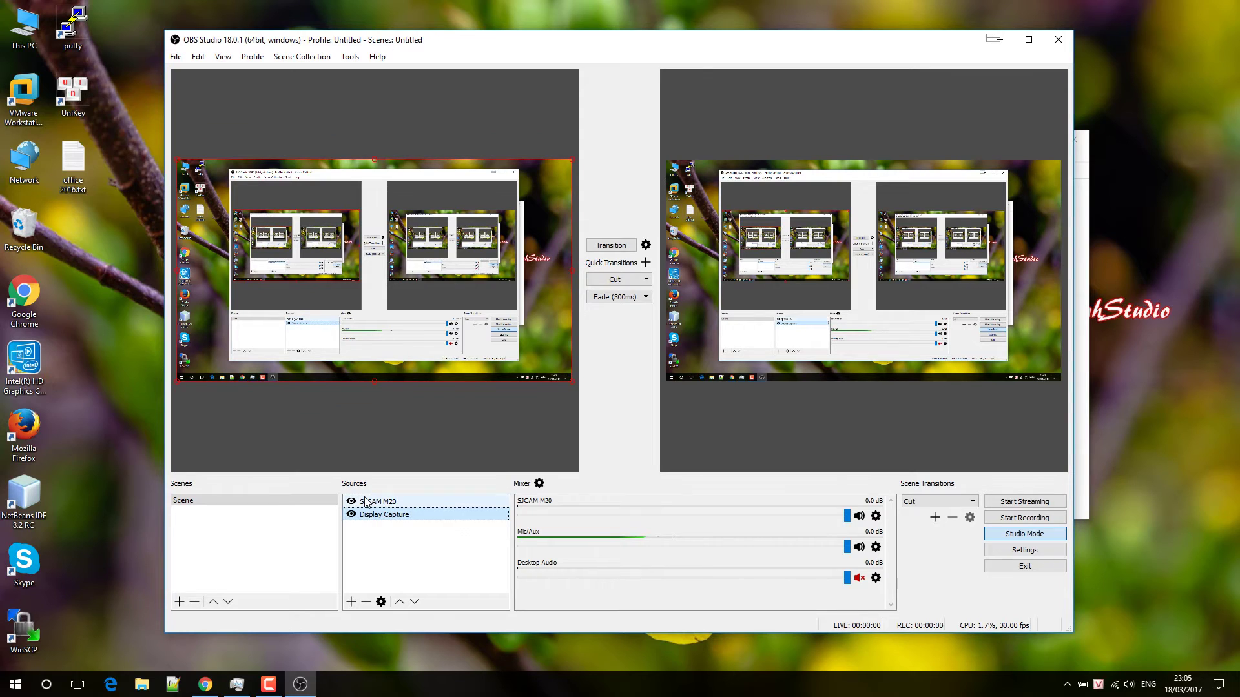
left_click(366, 503)
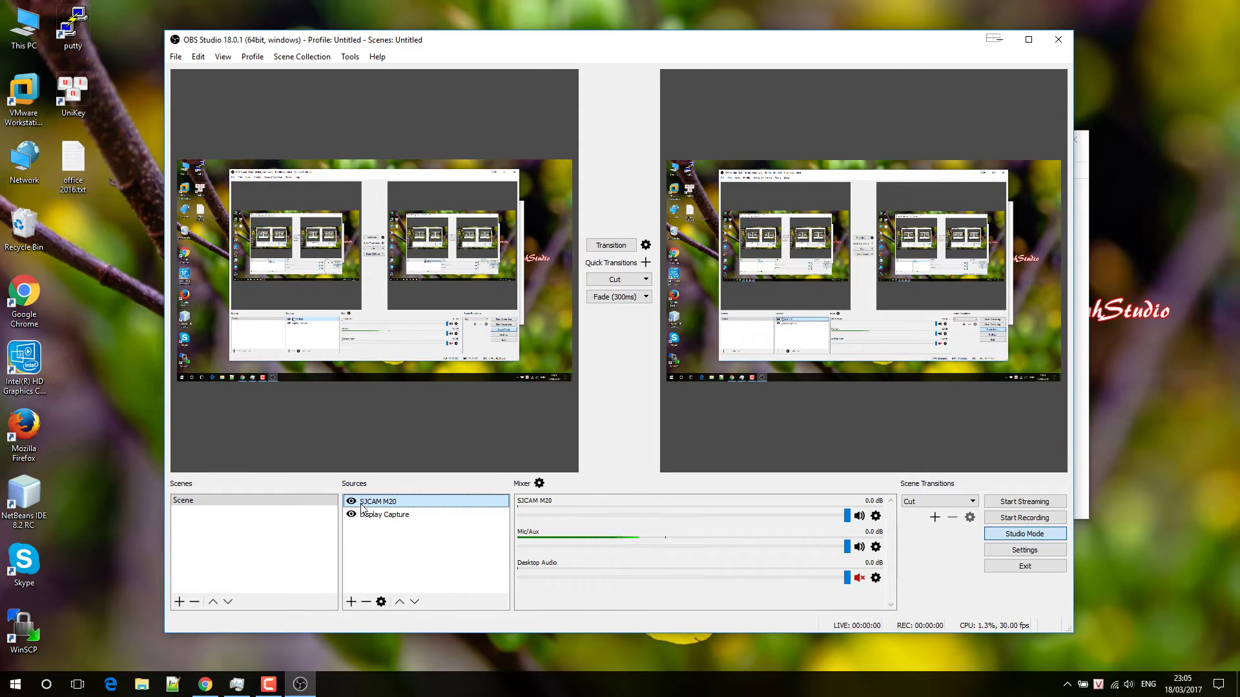
left_click(374, 516)
left_click(371, 503)
left_click(374, 516)
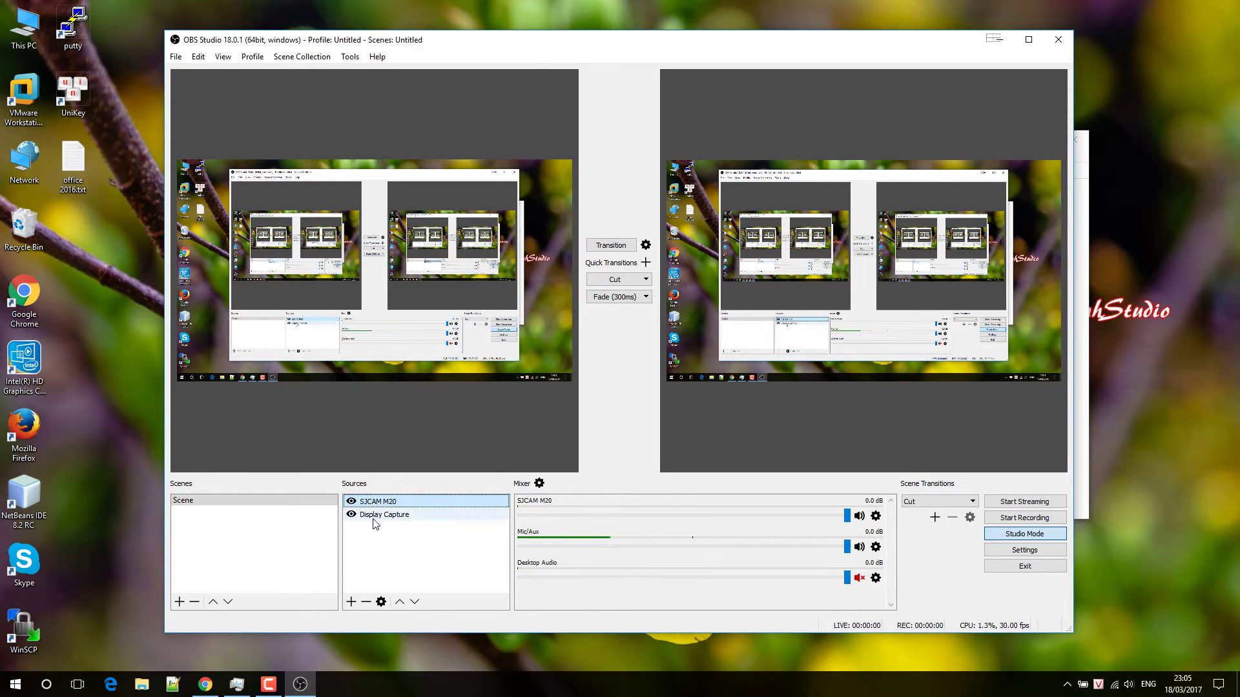
left_click(372, 503)
left_click(359, 587)
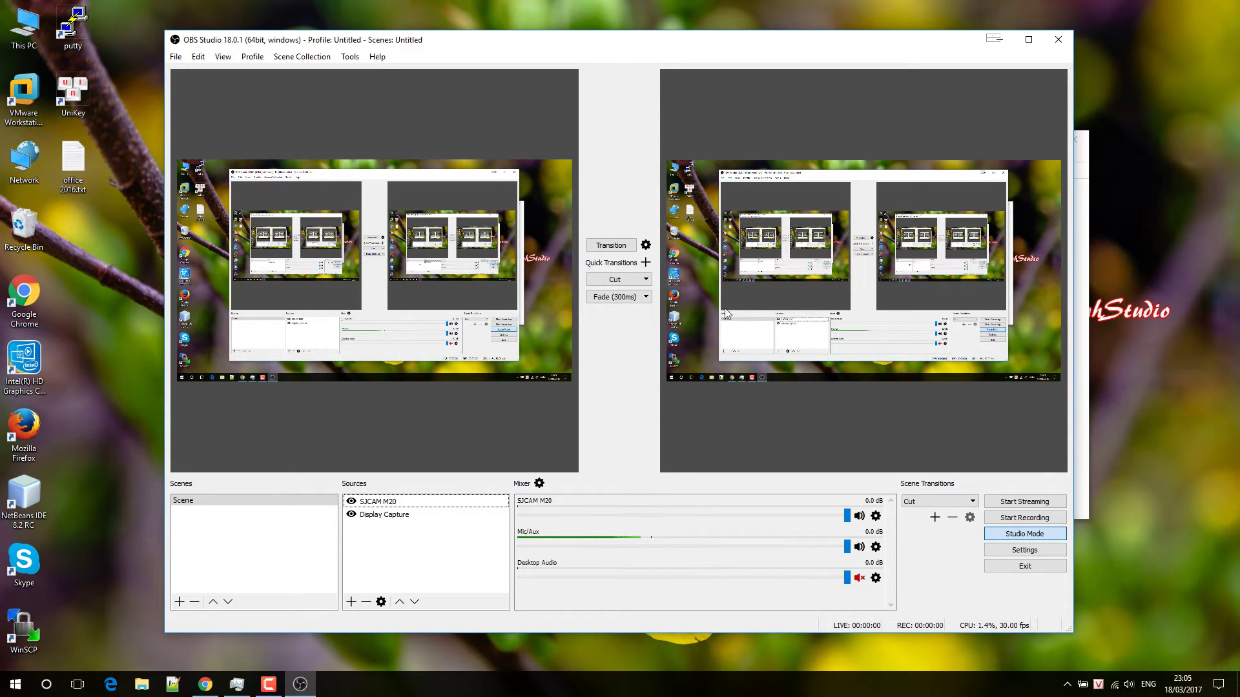
Add a new Image source to the scene using the file _DSC8271.jpg from D:/Images
left_click(350, 601)
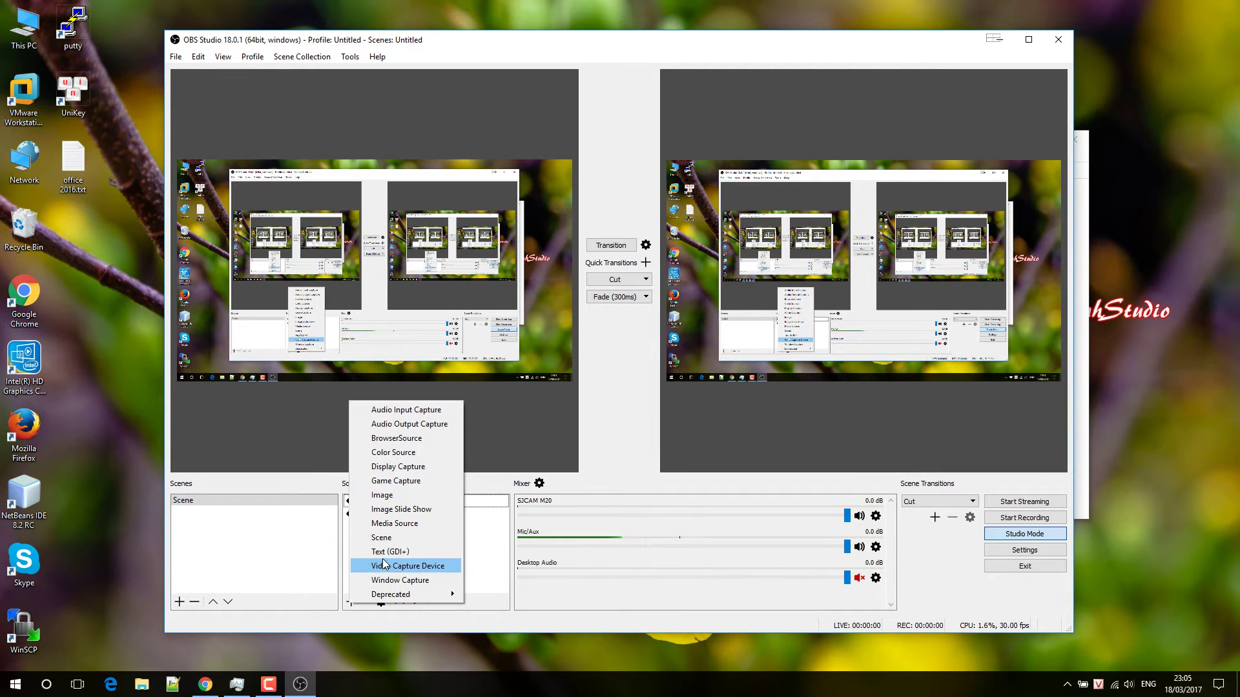
left_click(393, 494)
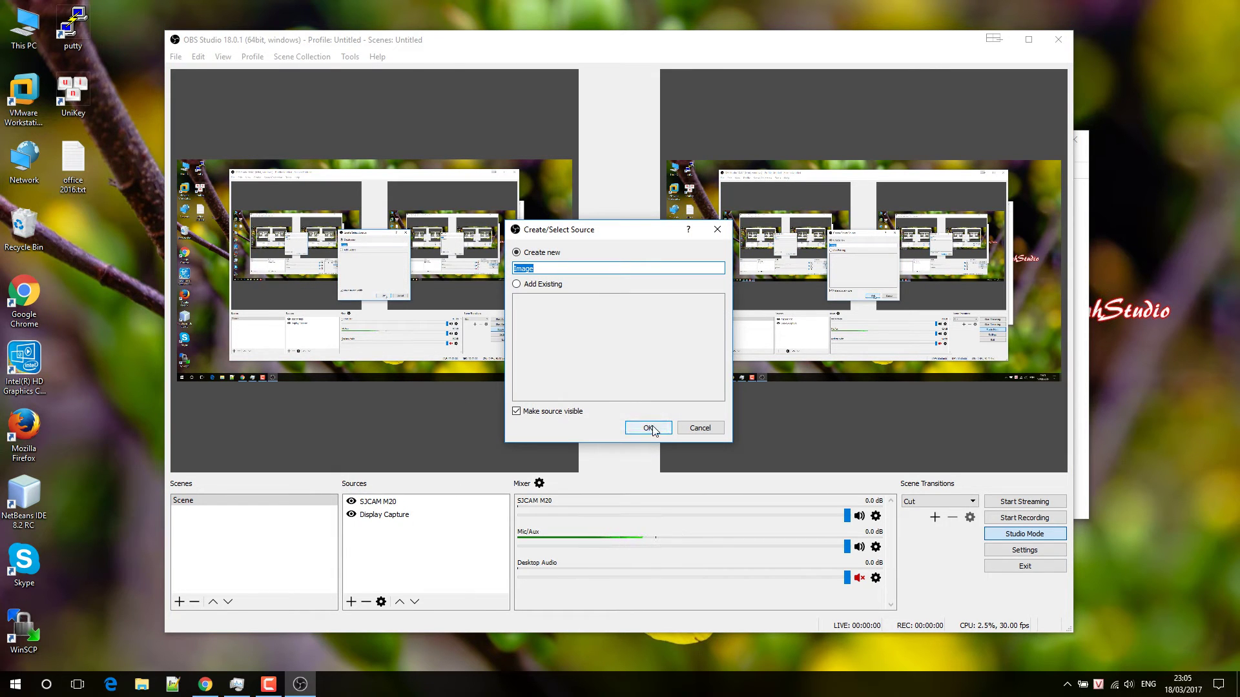
left_click(648, 428)
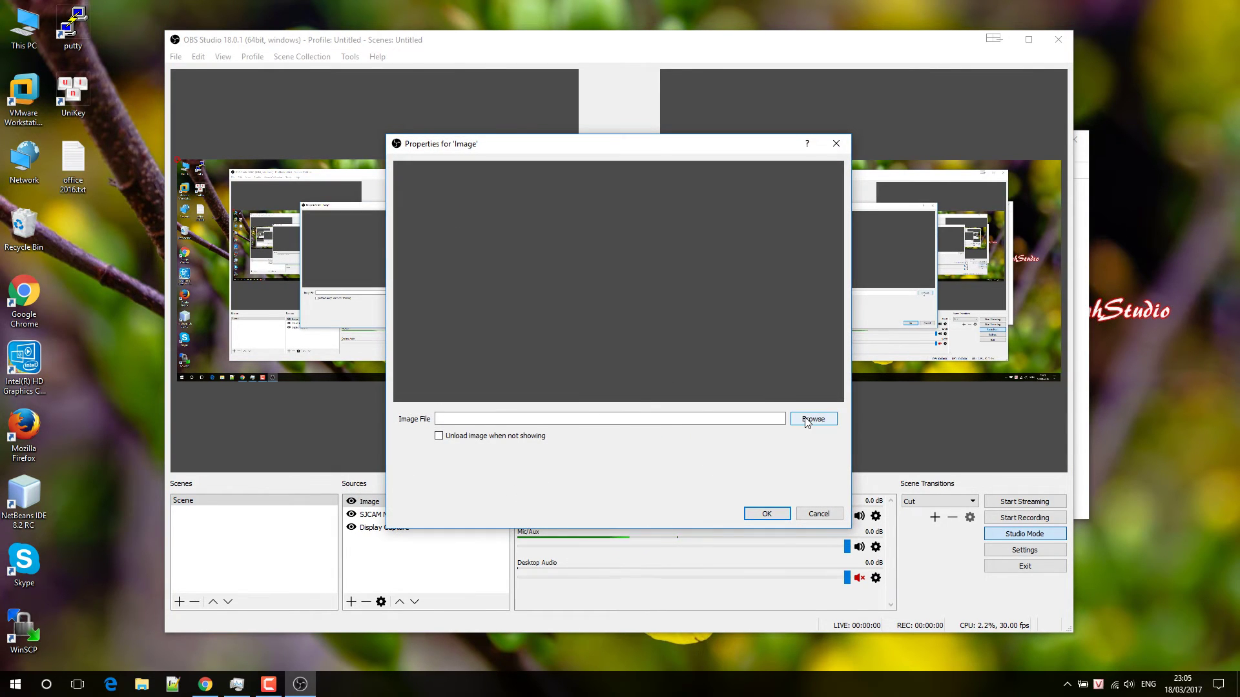
left_click(806, 420)
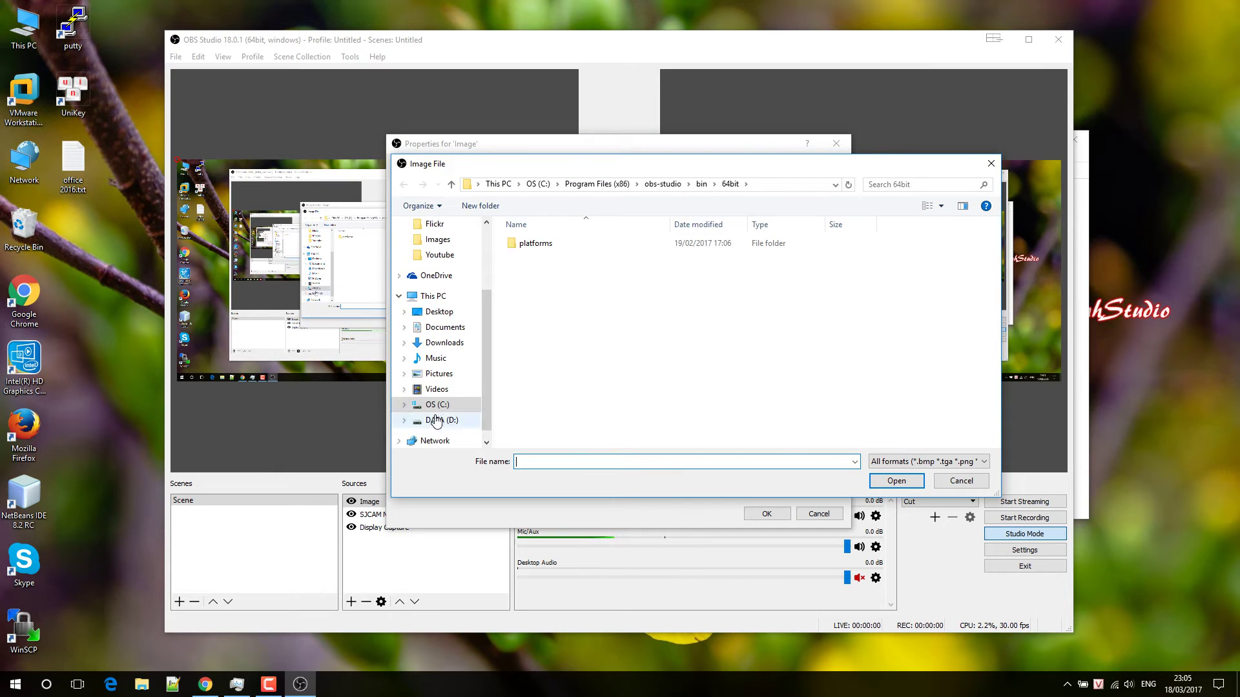
left_click(436, 420)
double_click(542, 340)
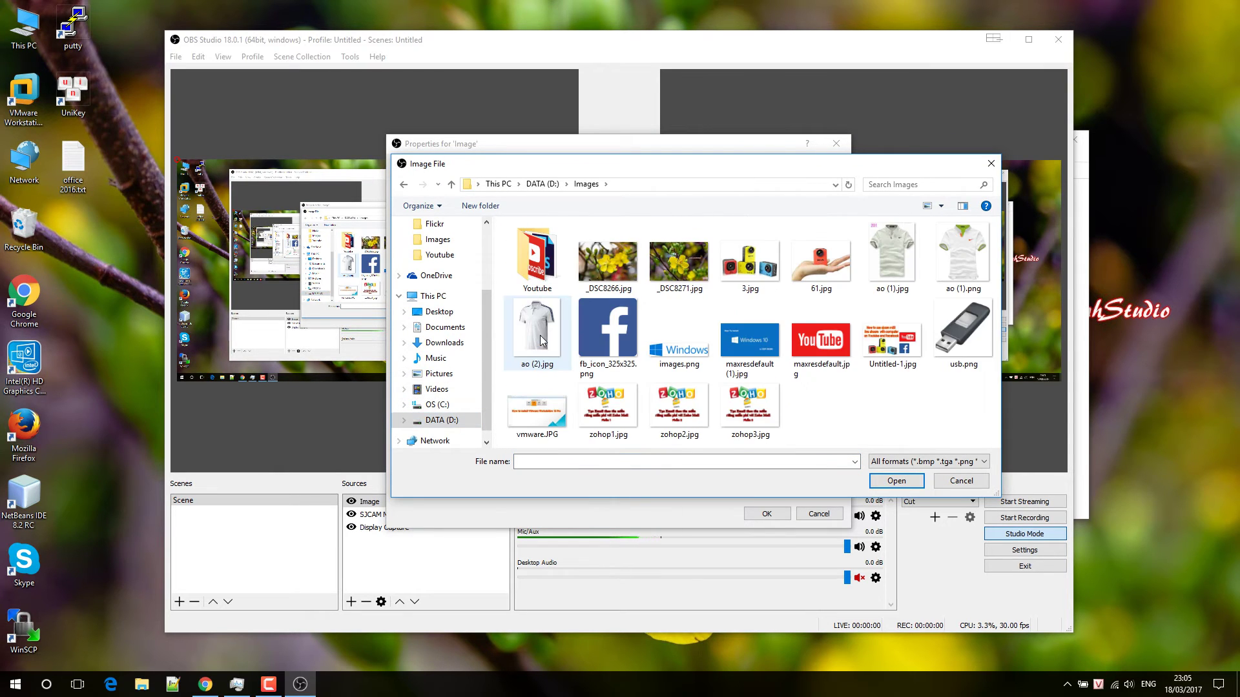
double_click(659, 268)
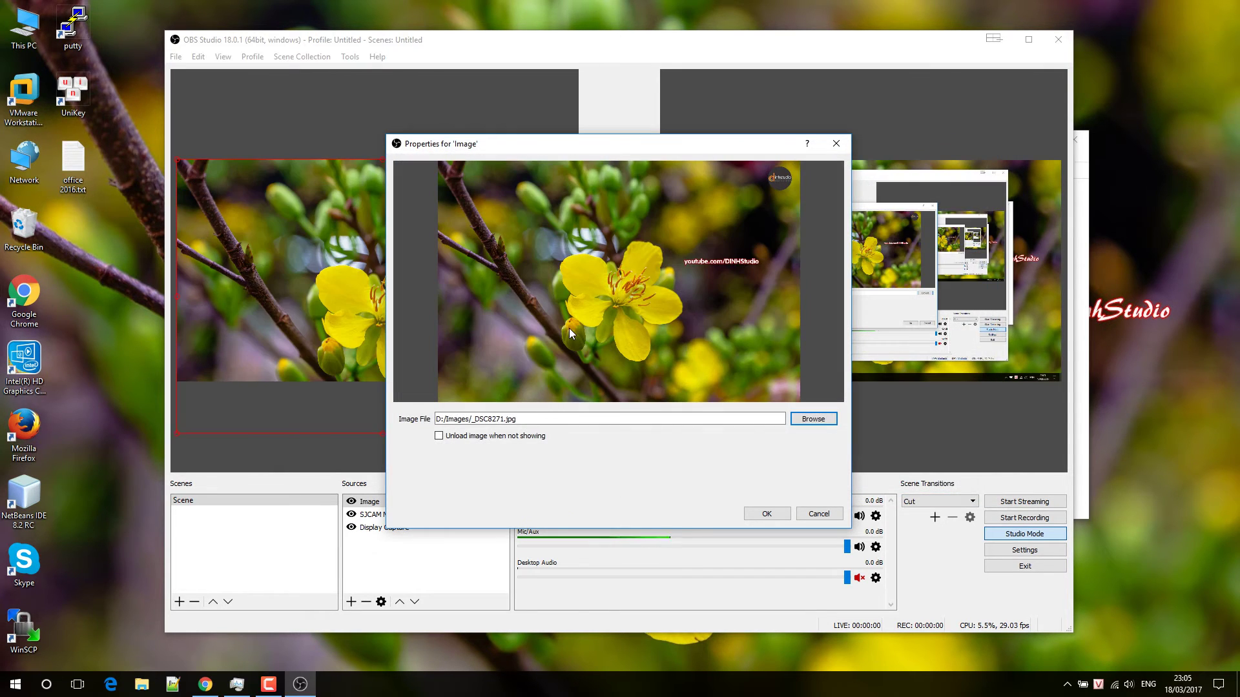
left_click(755, 514)
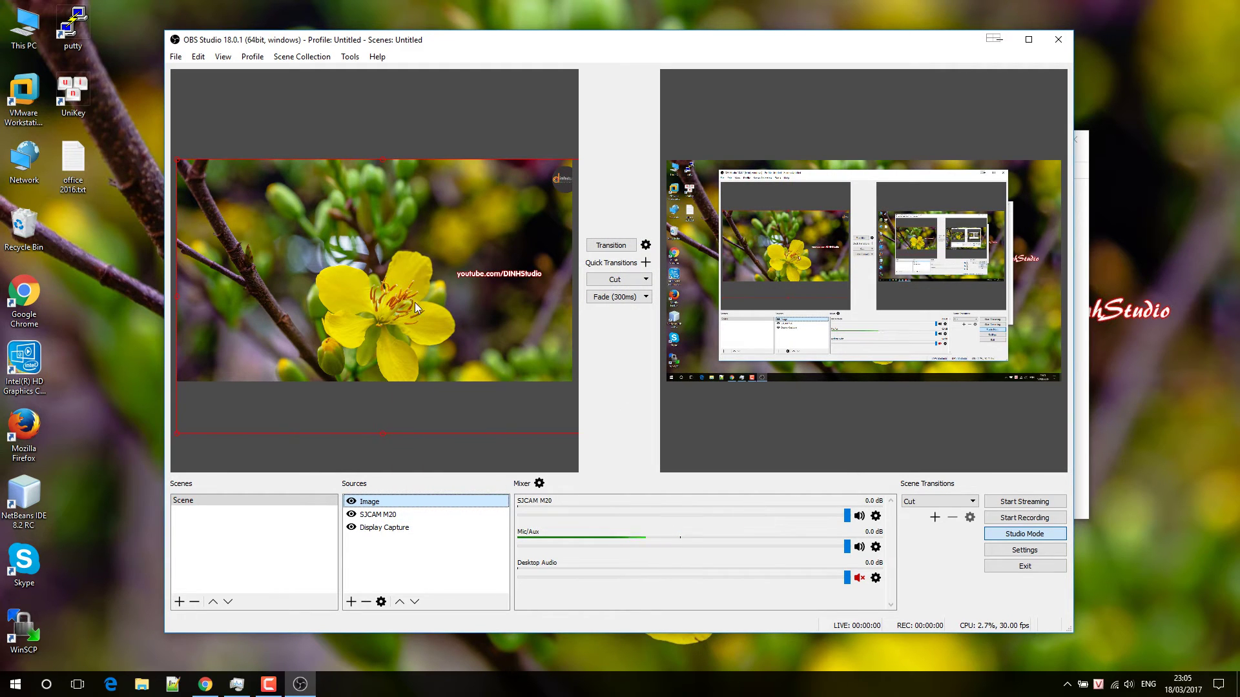
Shift the flower image upward in the preview and apply Fit to screen to it
left_click_drag(397, 290, 389, 250)
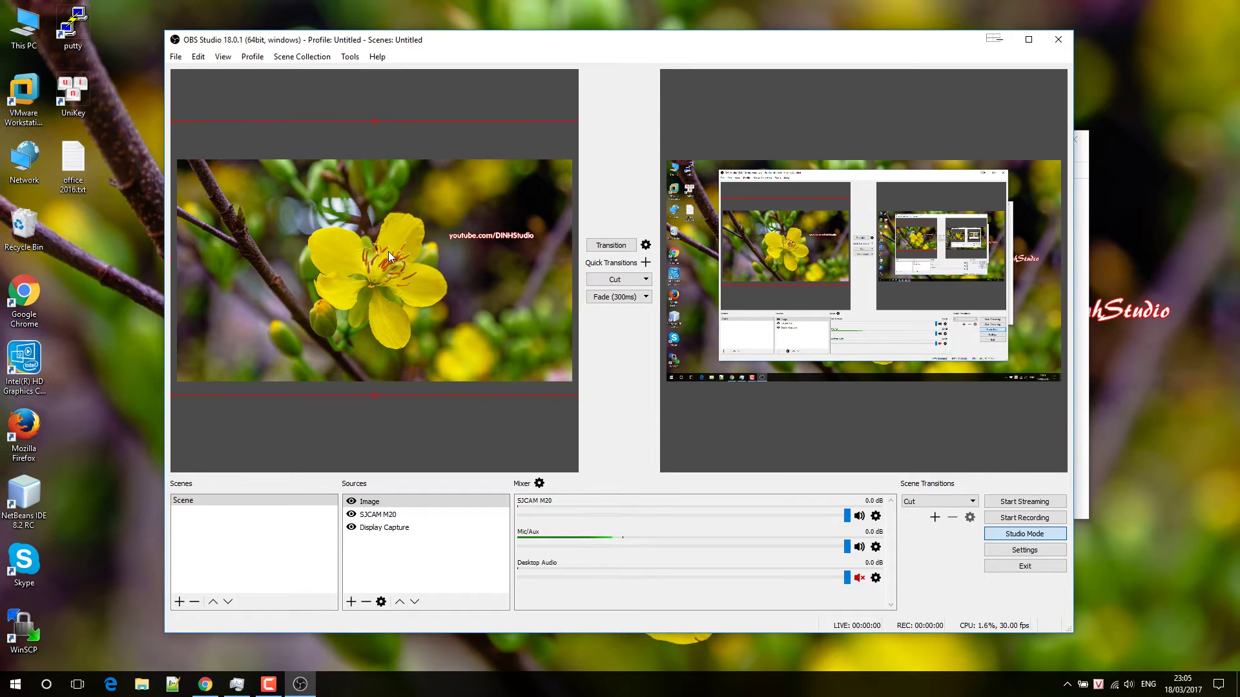
right_click(370, 251)
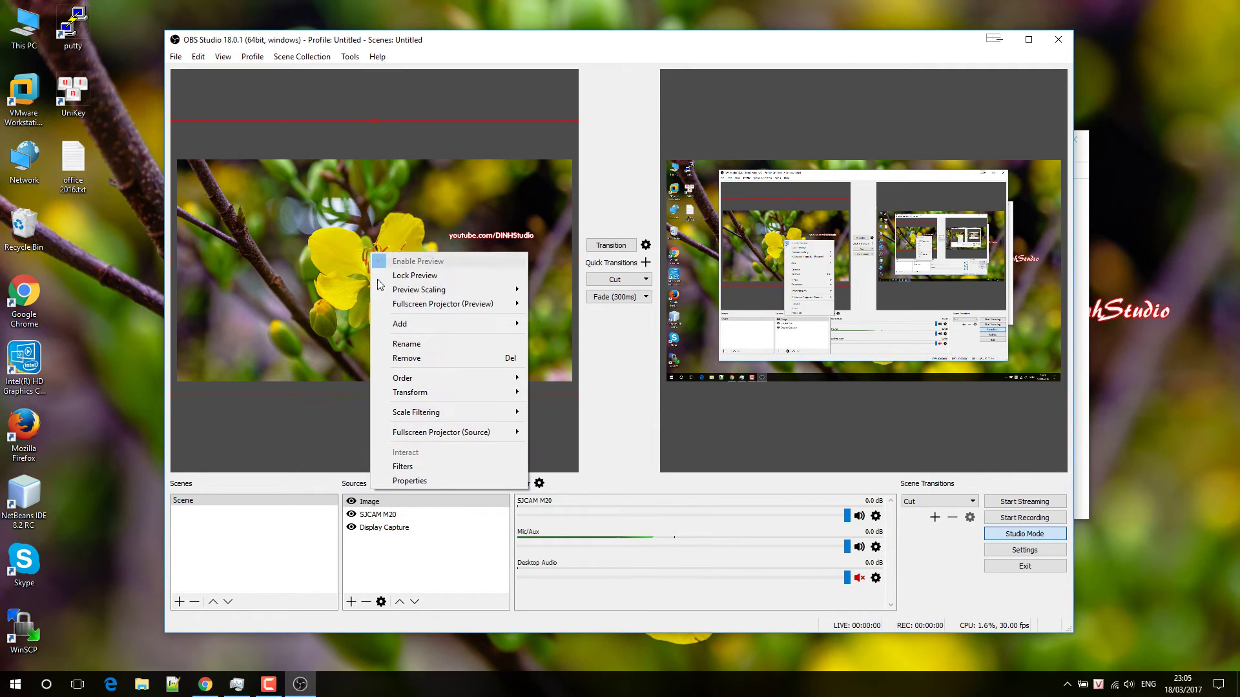
mouse_move(429, 392)
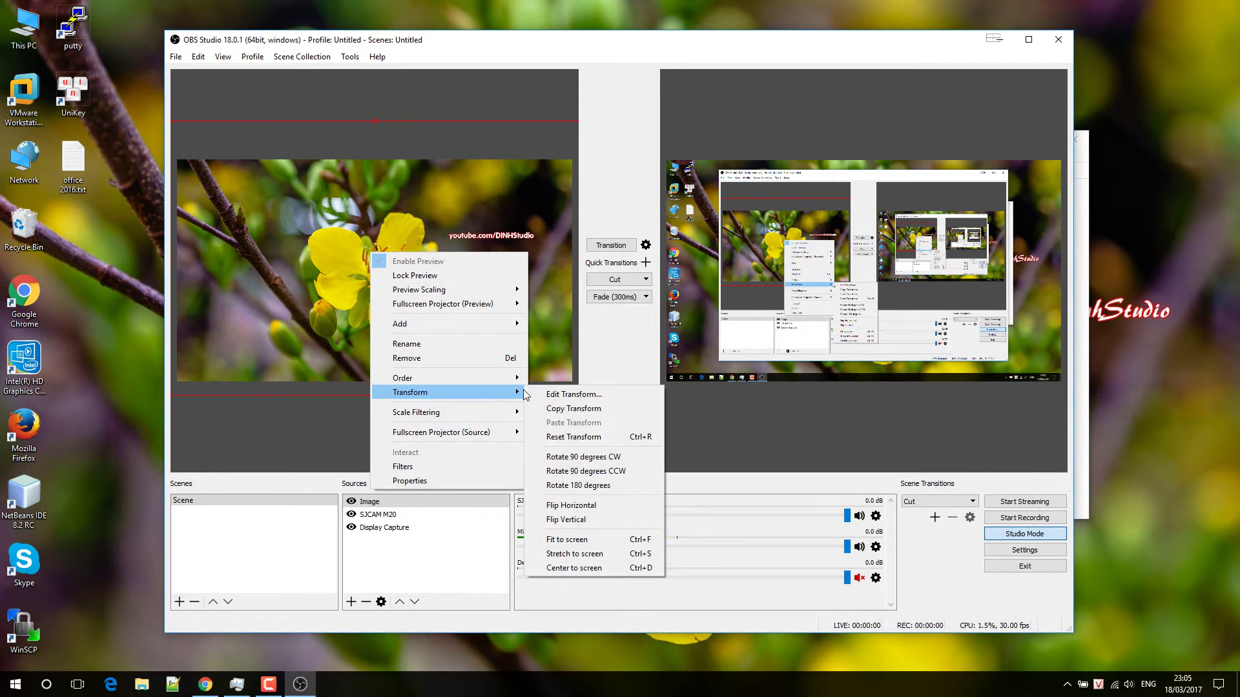
left_click(574, 543)
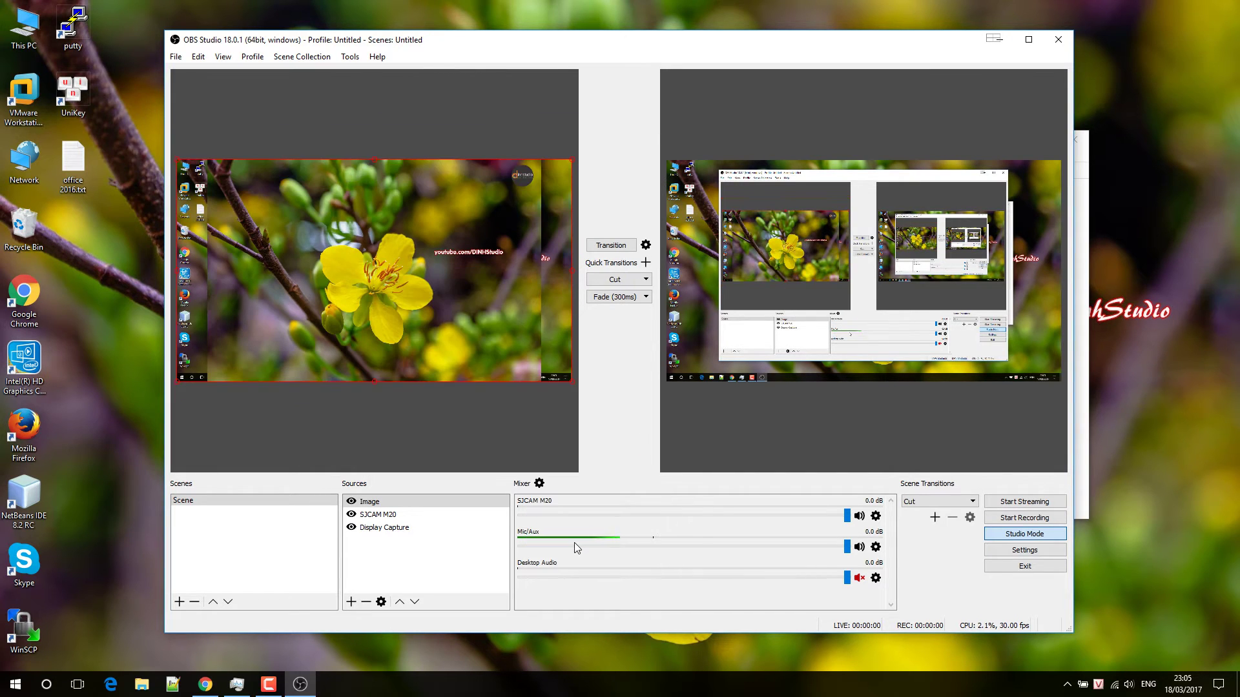
Stretch the flower image to the full screen area with the Stretch to screen transform
right_click(418, 313)
mouse_move(489, 453)
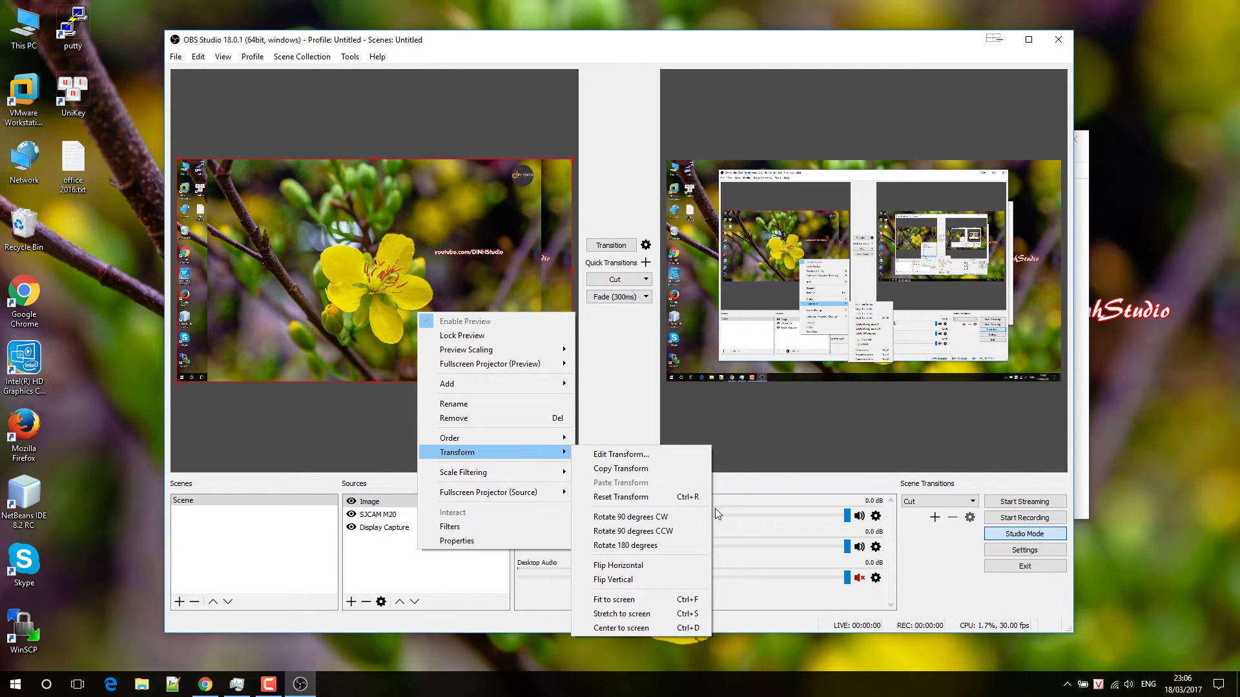
left_click(620, 614)
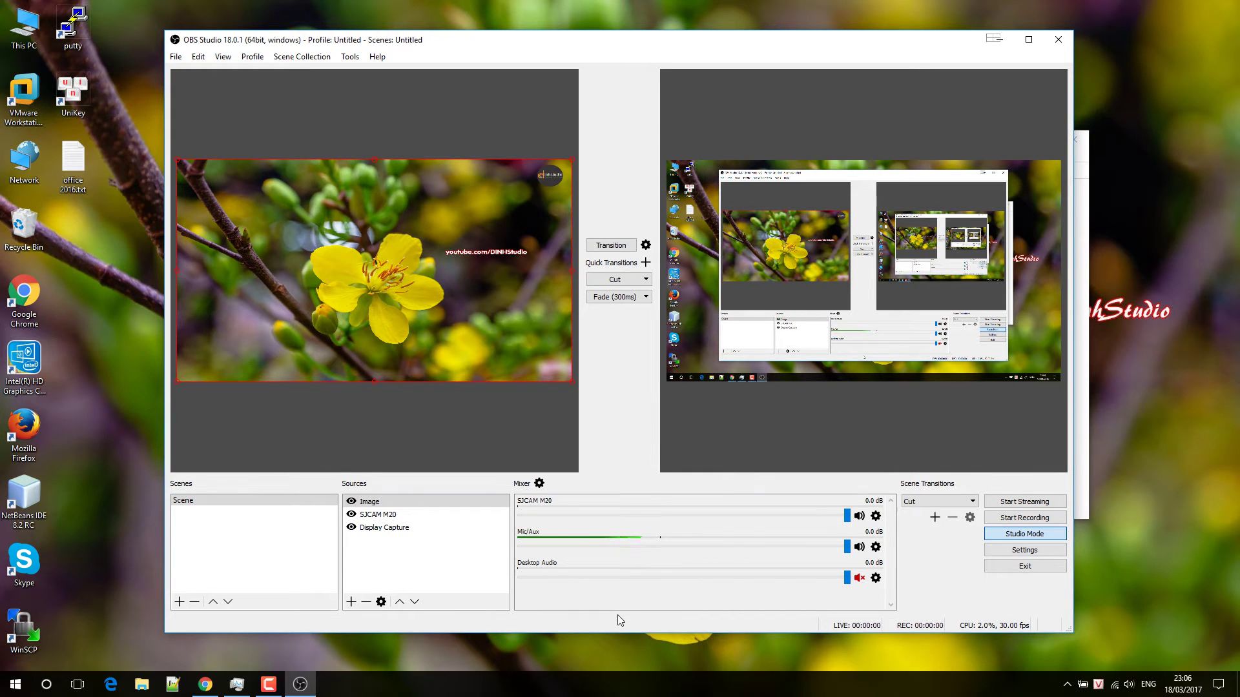
Examine the flower image's position, size and bounding box settings in the Edit Transform dialog
right_click(408, 293)
mouse_move(488, 435)
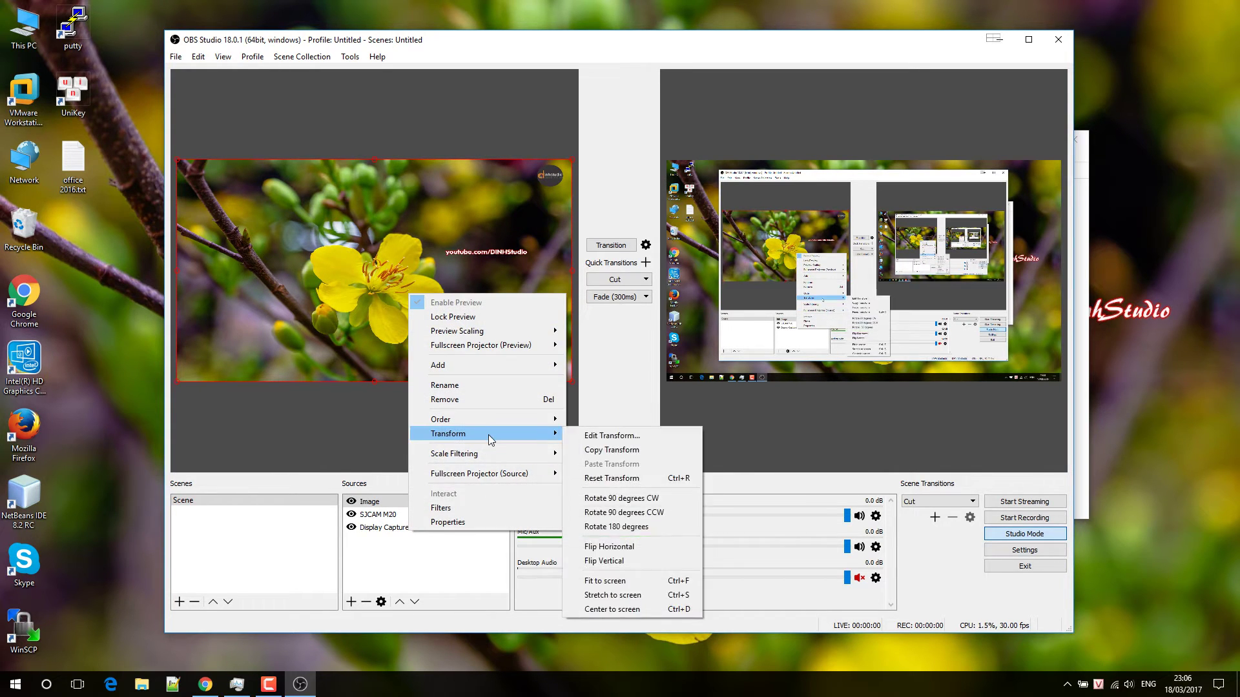
left_click(604, 437)
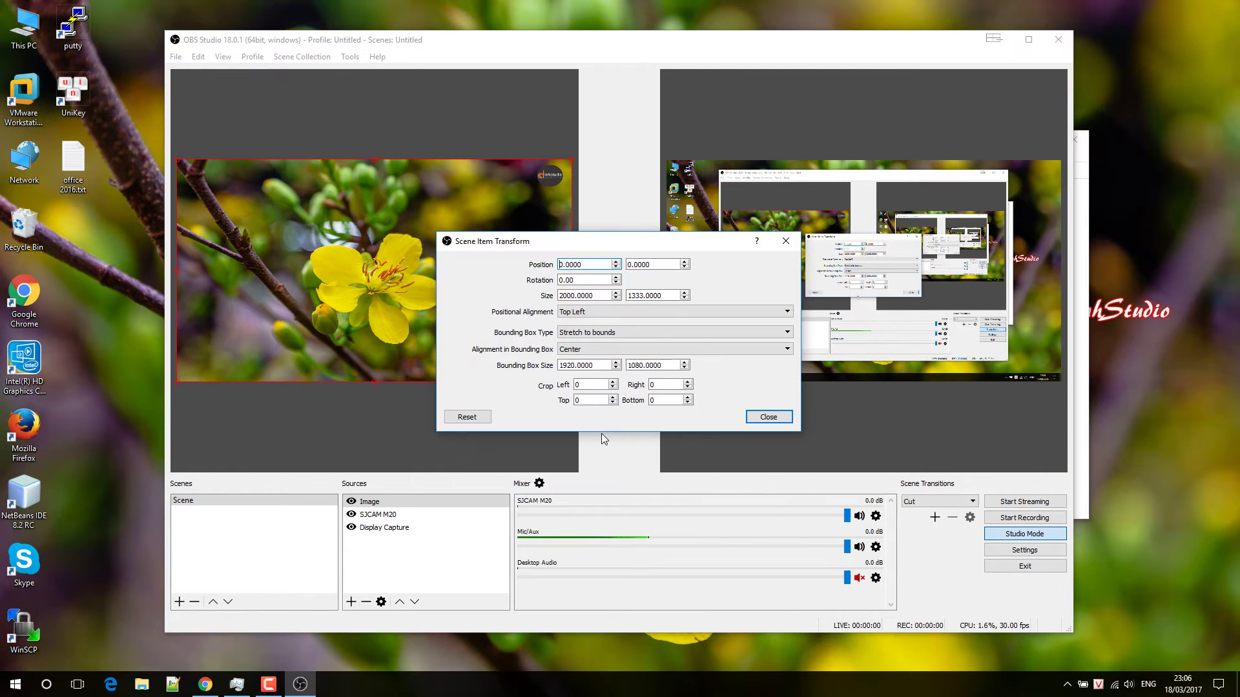
left_click(768, 418)
Center the flower image on the screen
right_click(421, 282)
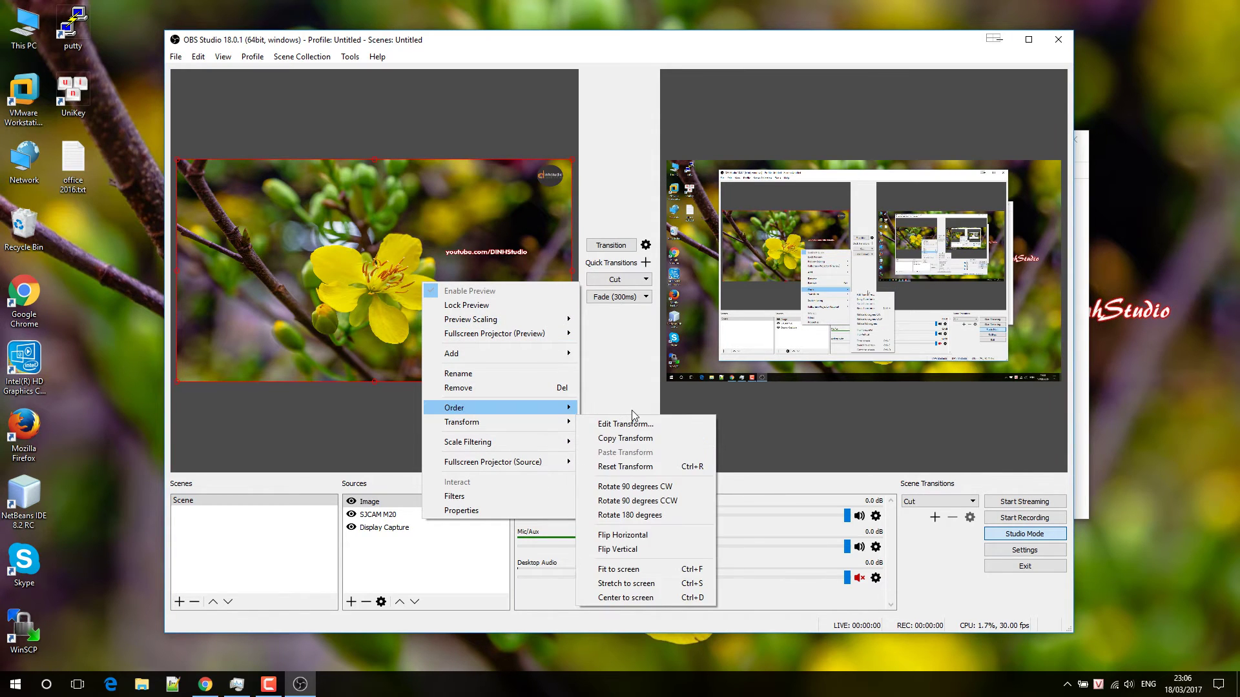
mouse_move(558, 423)
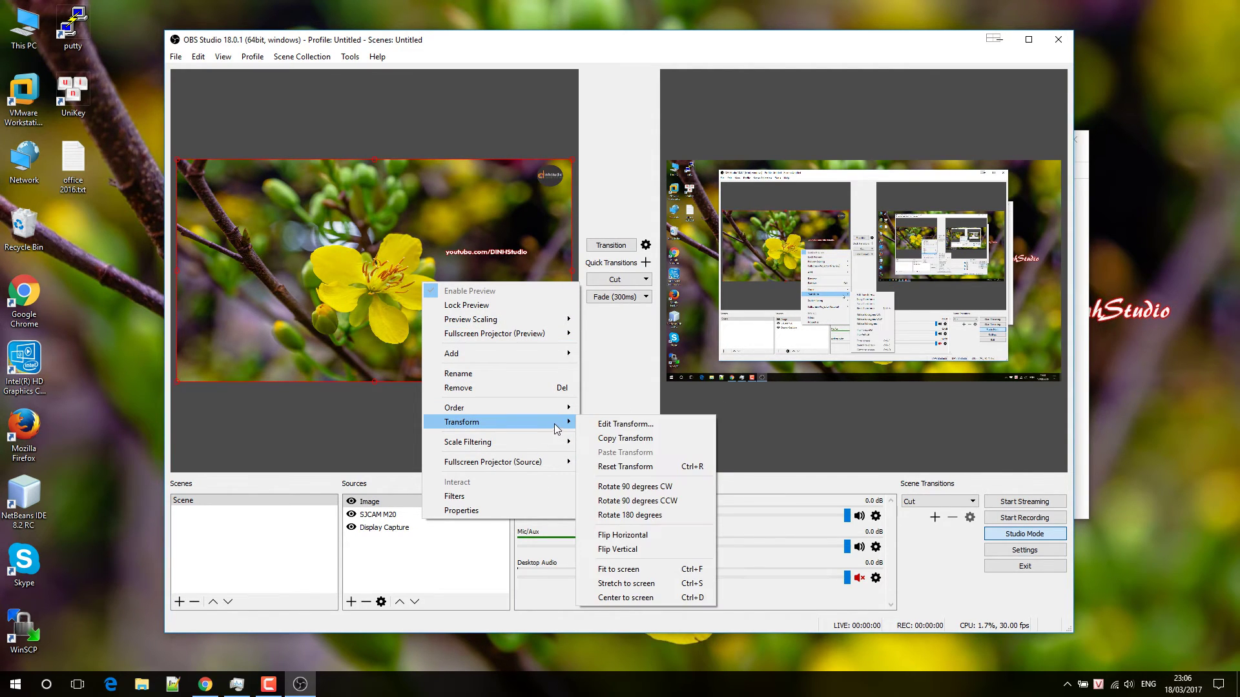
left_click(630, 598)
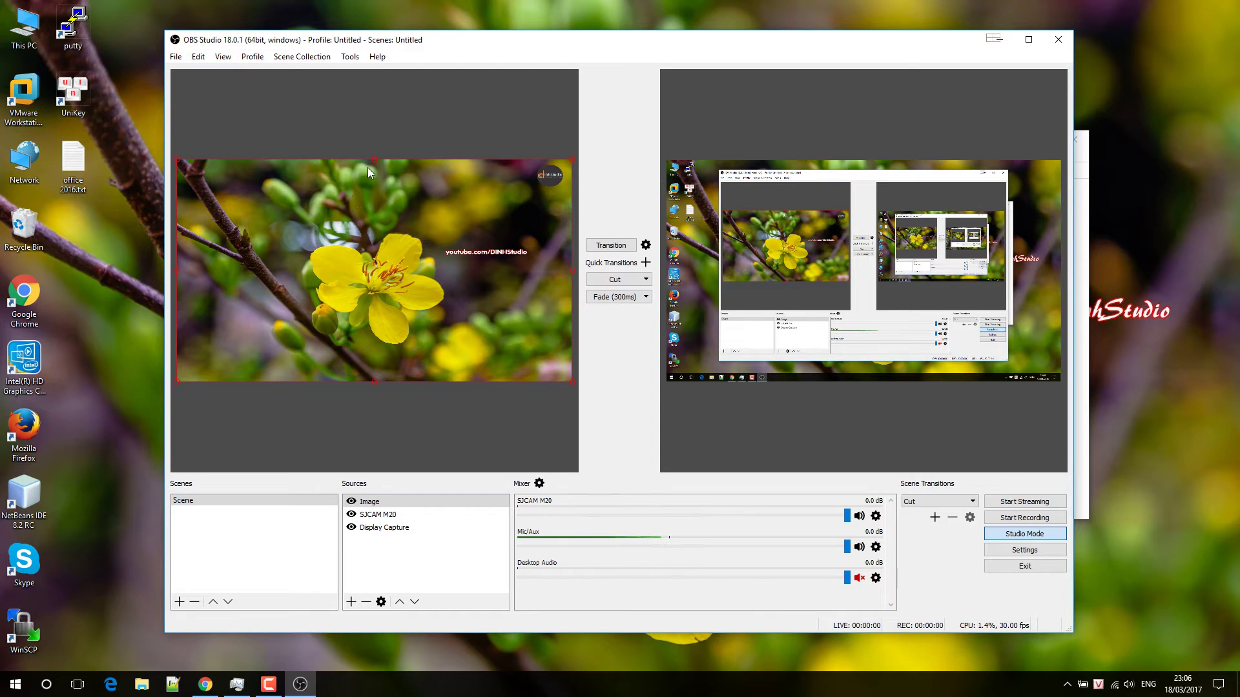
Enlarge the flower image past the canvas edges in the preview and reposition it so it covers the whole frame
left_click_drag(374, 160, 359, 111)
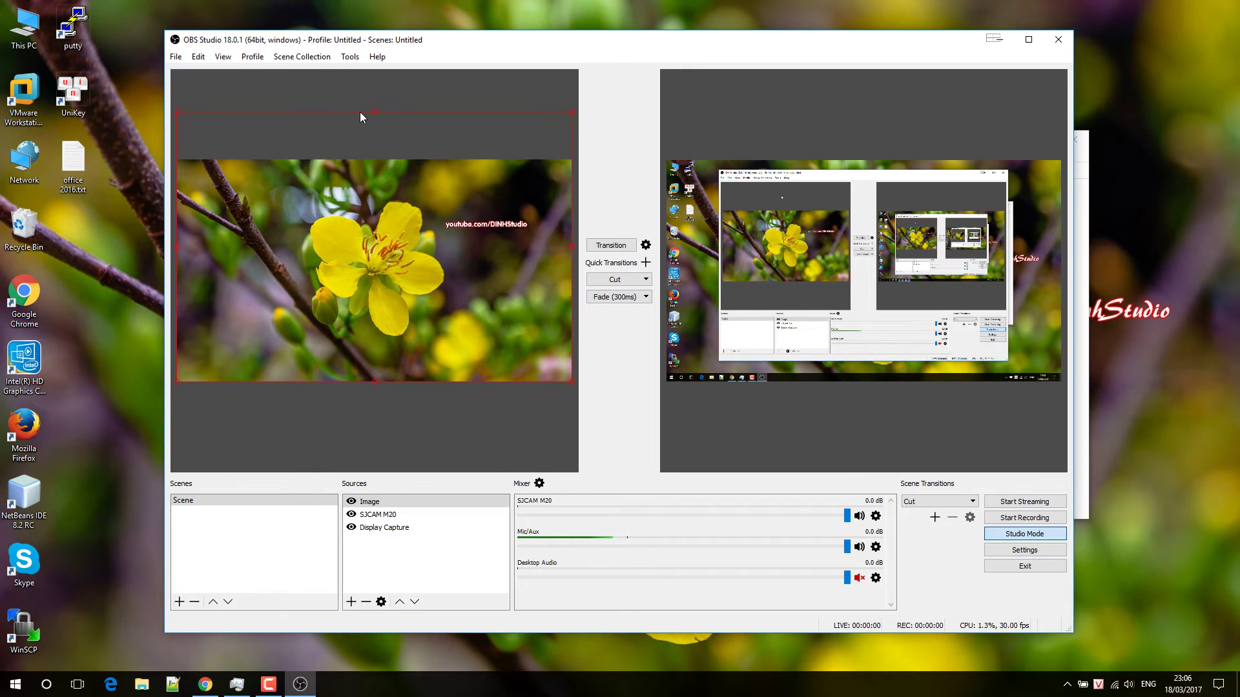
left_click_drag(392, 218, 395, 241)
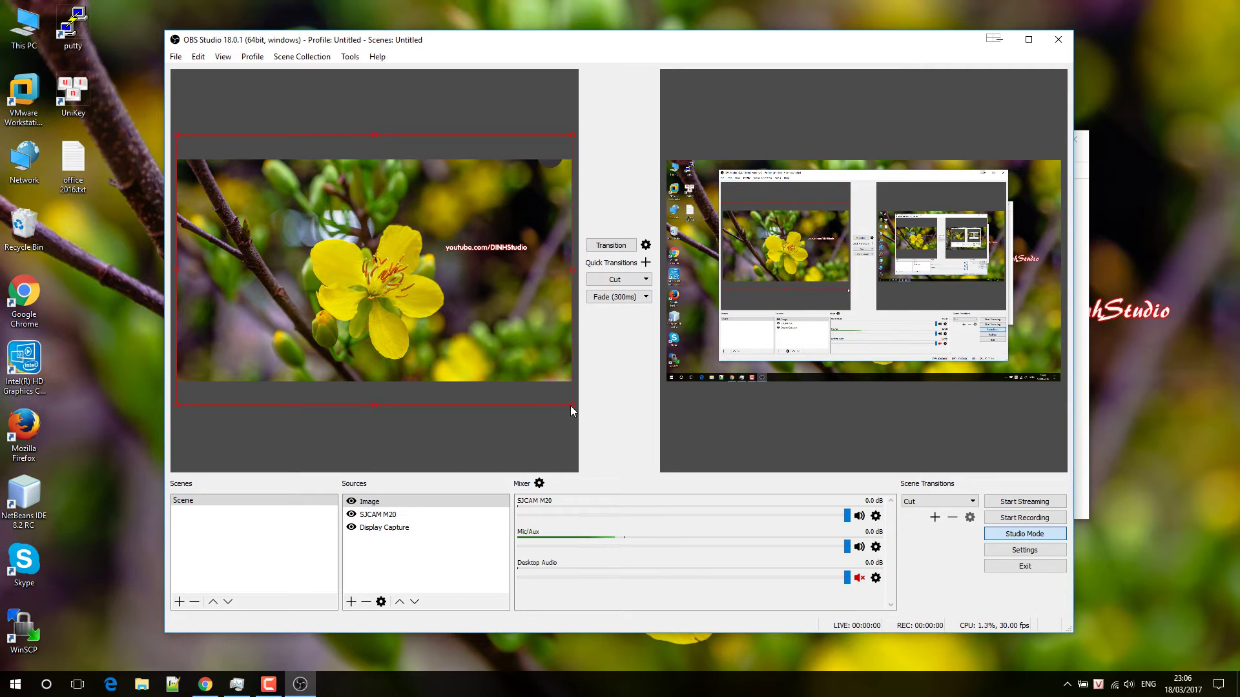
left_click_drag(572, 405, 583, 417)
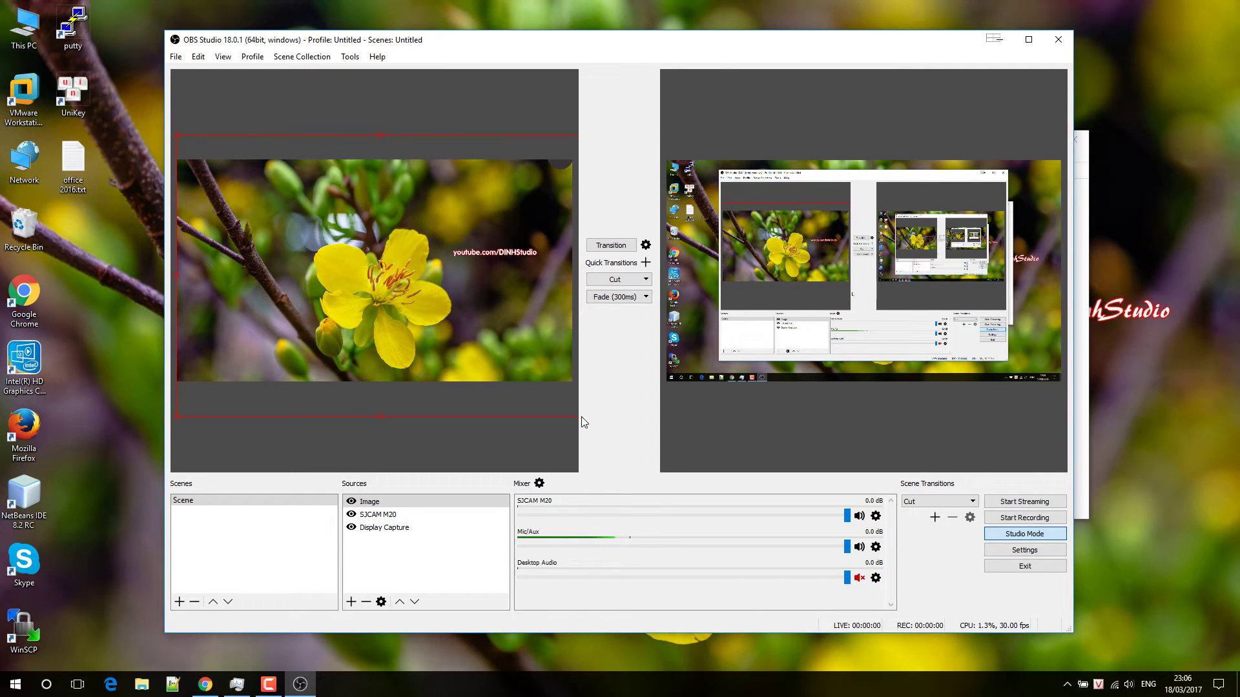
mouse_move(474, 328)
left_mouse_down()
mouse_move(462, 327)
mouse_move(474, 324)
left_mouse_up()
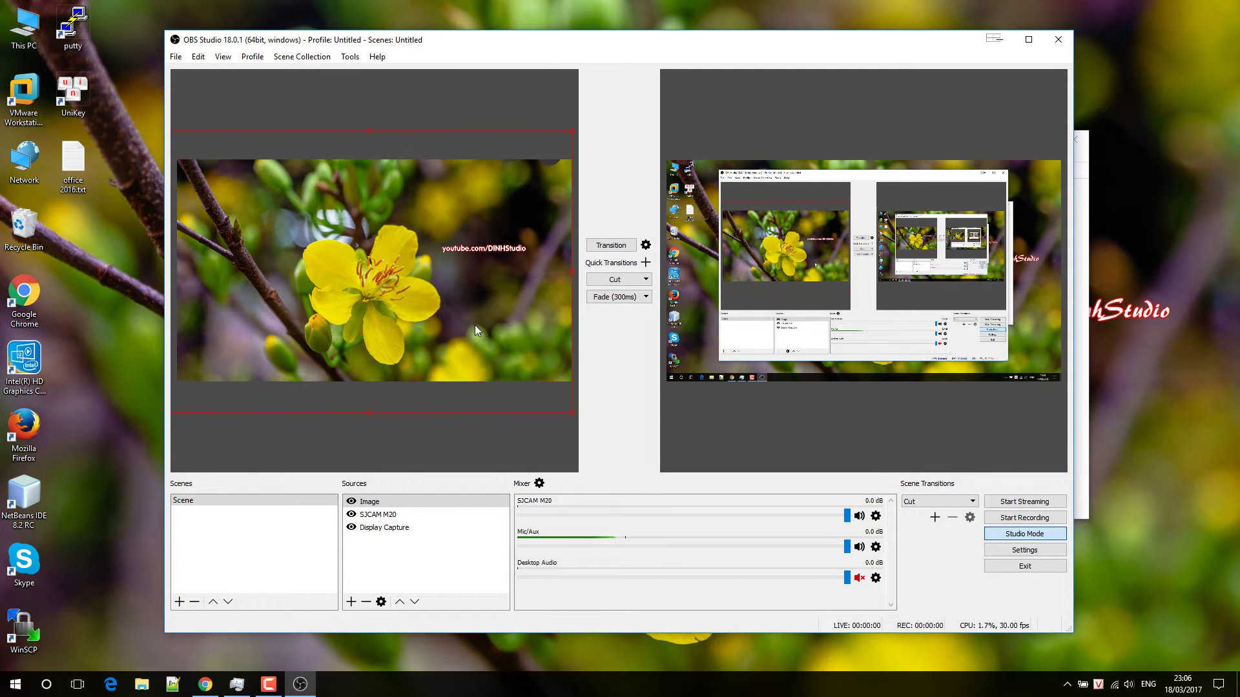
left_click_drag(572, 409, 581, 411)
left_click_drag(433, 311, 433, 304)
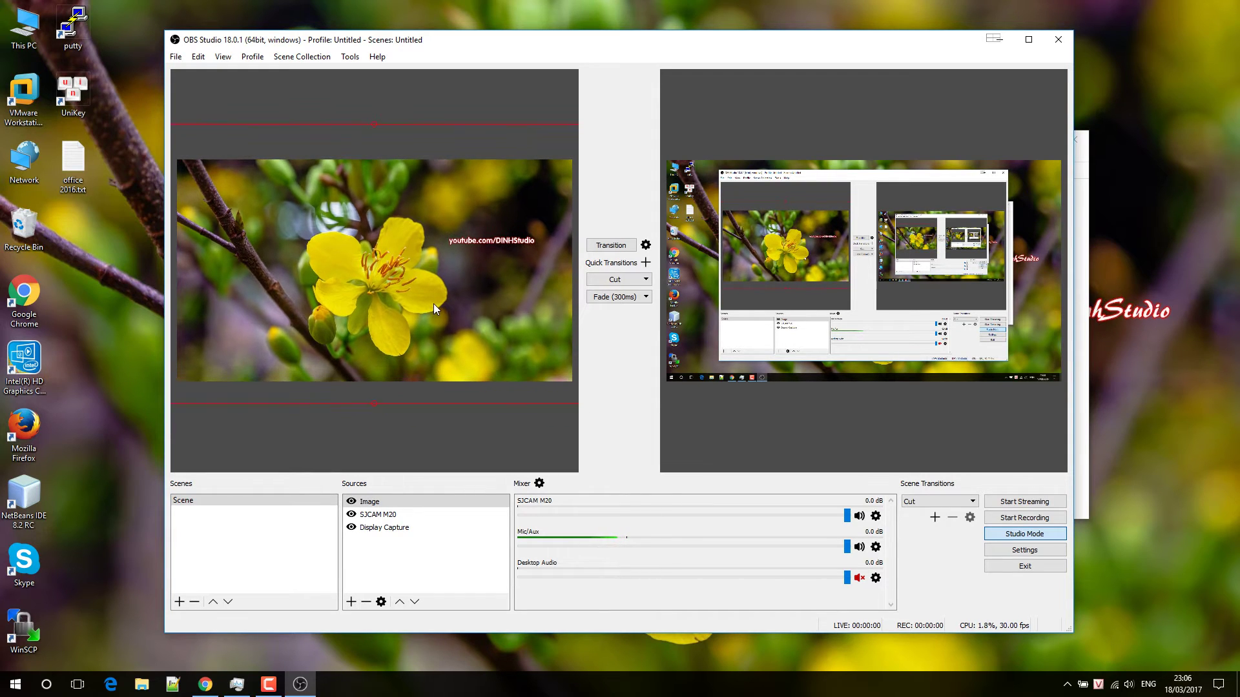
Move the Display Capture source to the top of the source order
left_click(406, 331)
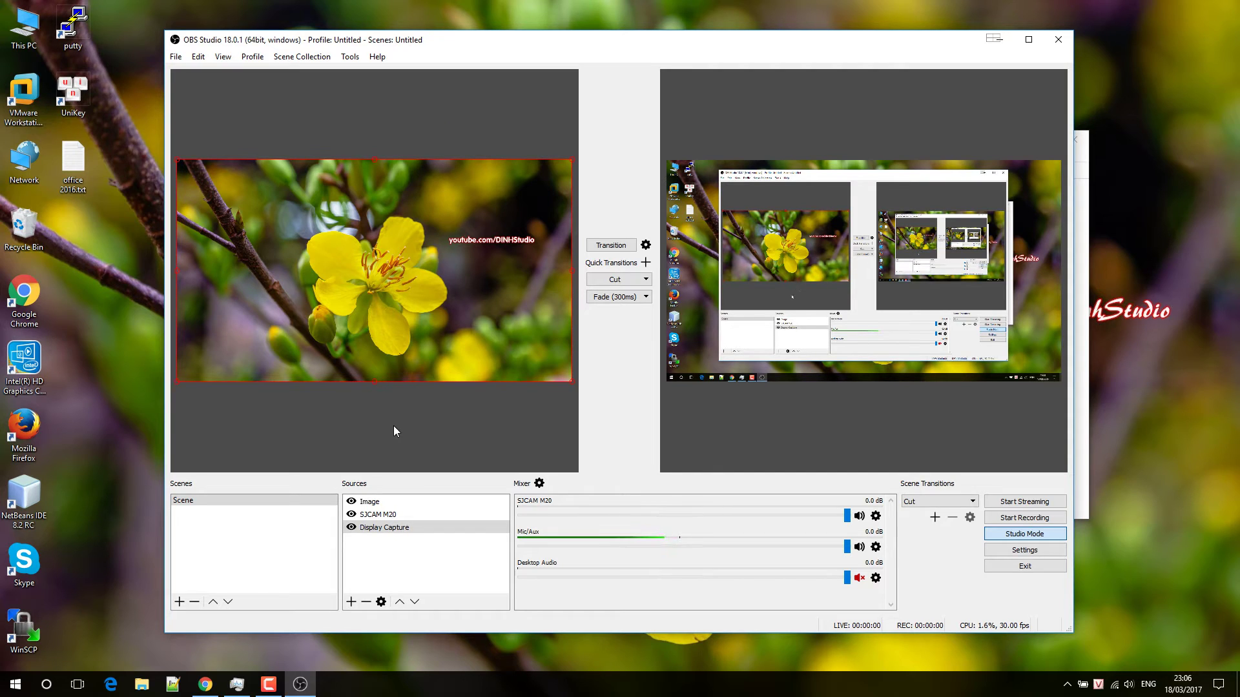
left_click(377, 517)
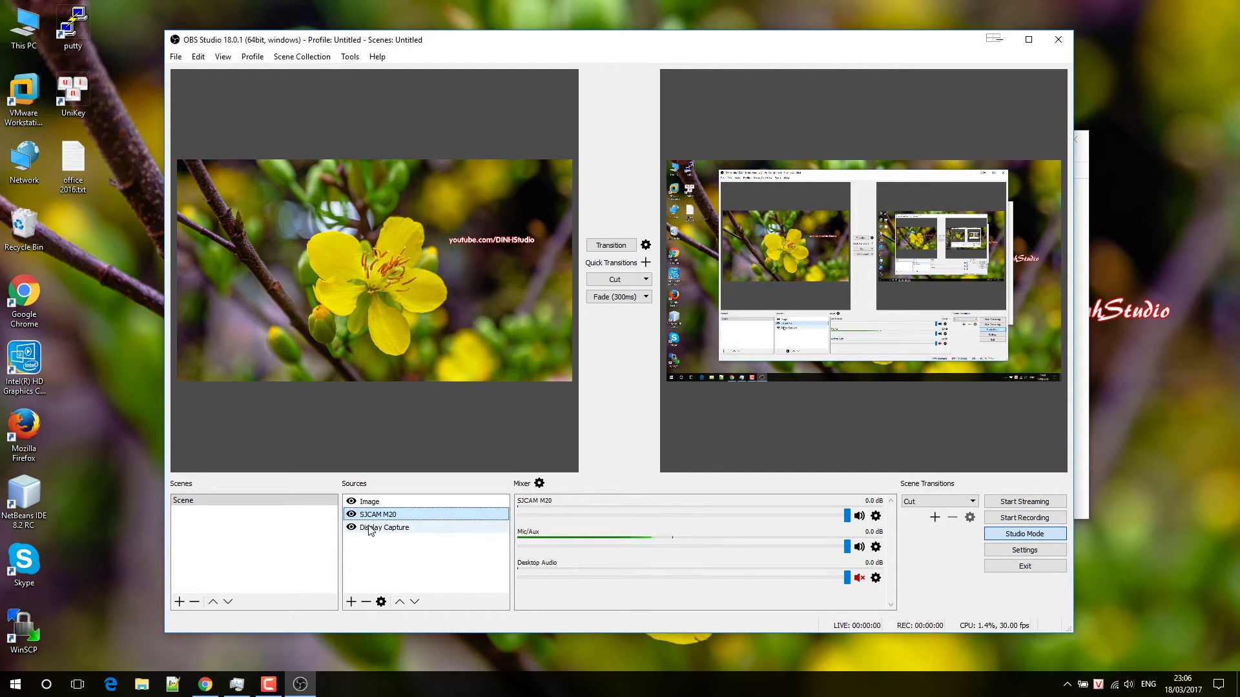
left_click(369, 529)
left_click(399, 602)
left_click(399, 602)
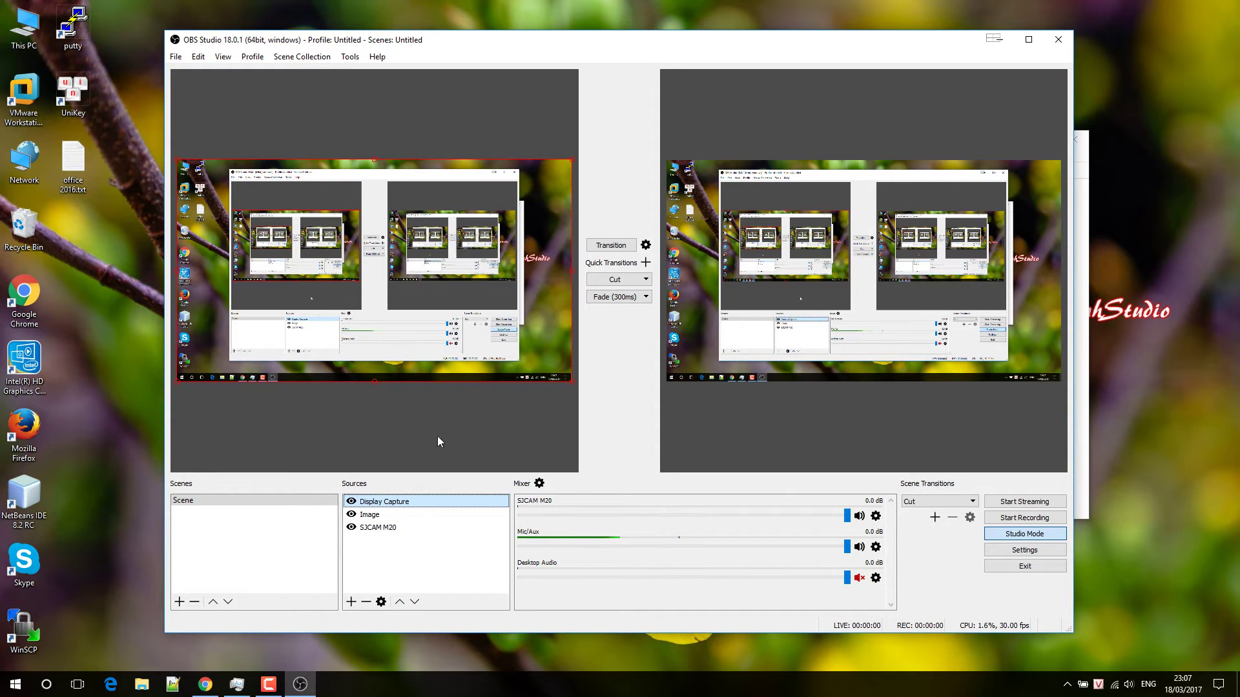
Move the Image source above Display Capture and transition the preview to the program output
left_click(389, 516)
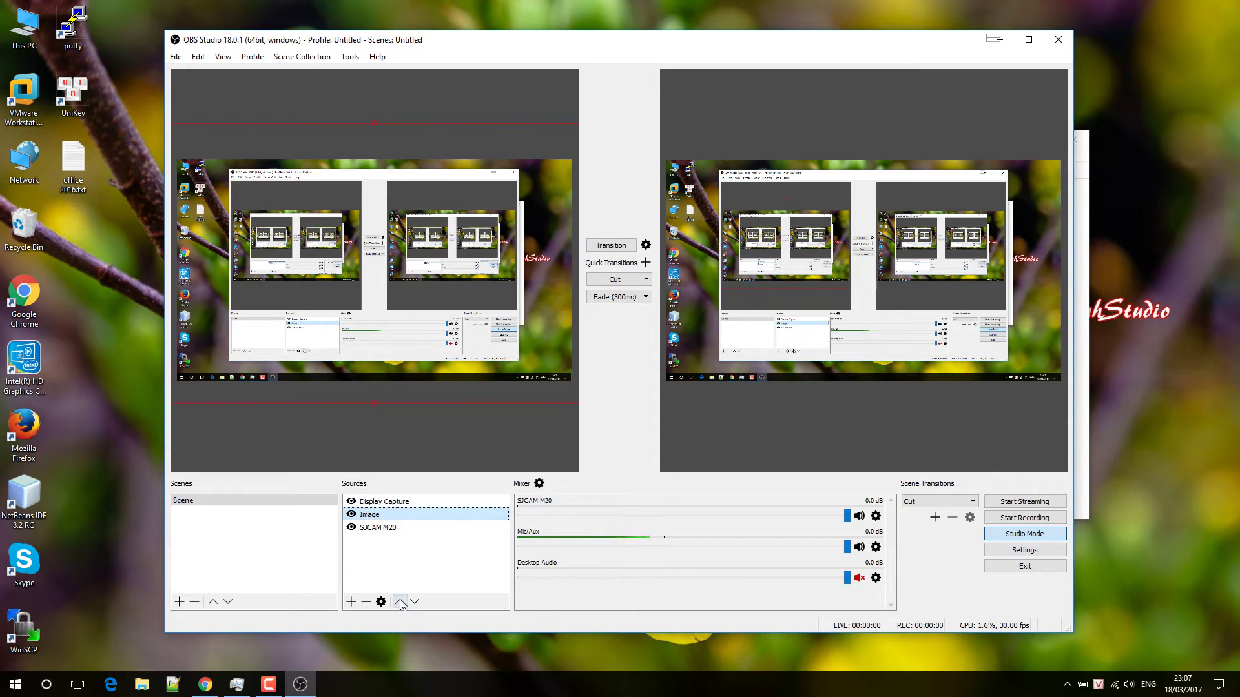
left_click(399, 602)
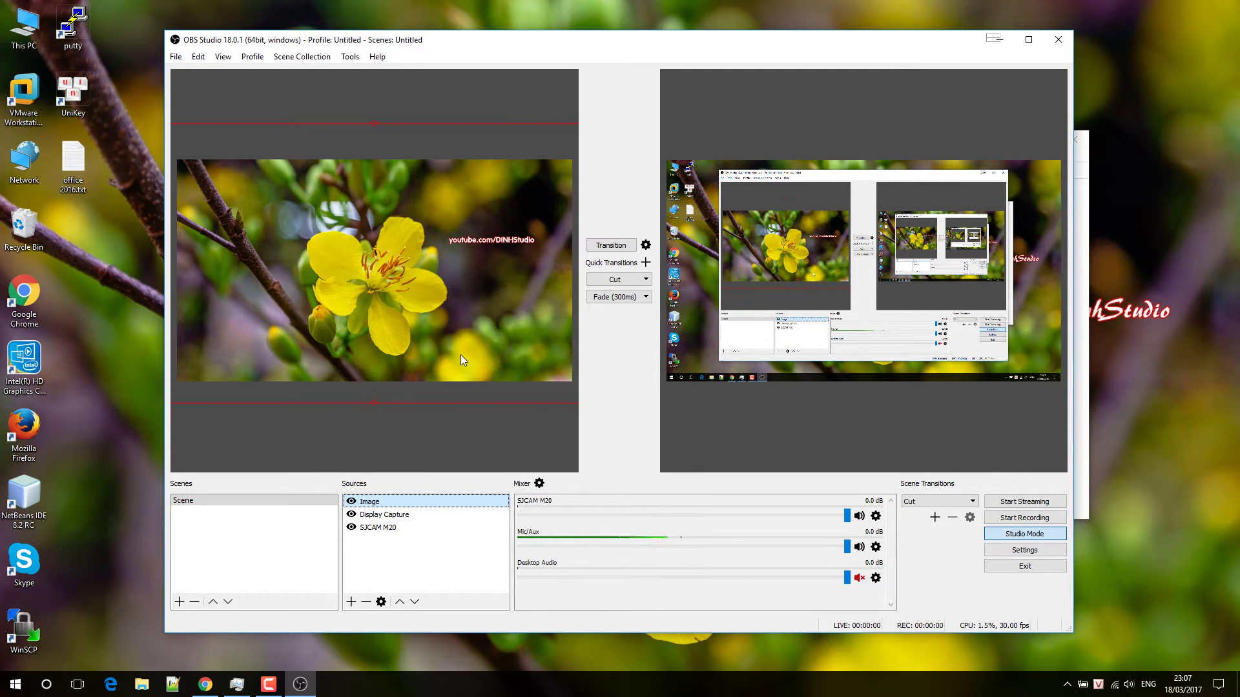
left_click(603, 249)
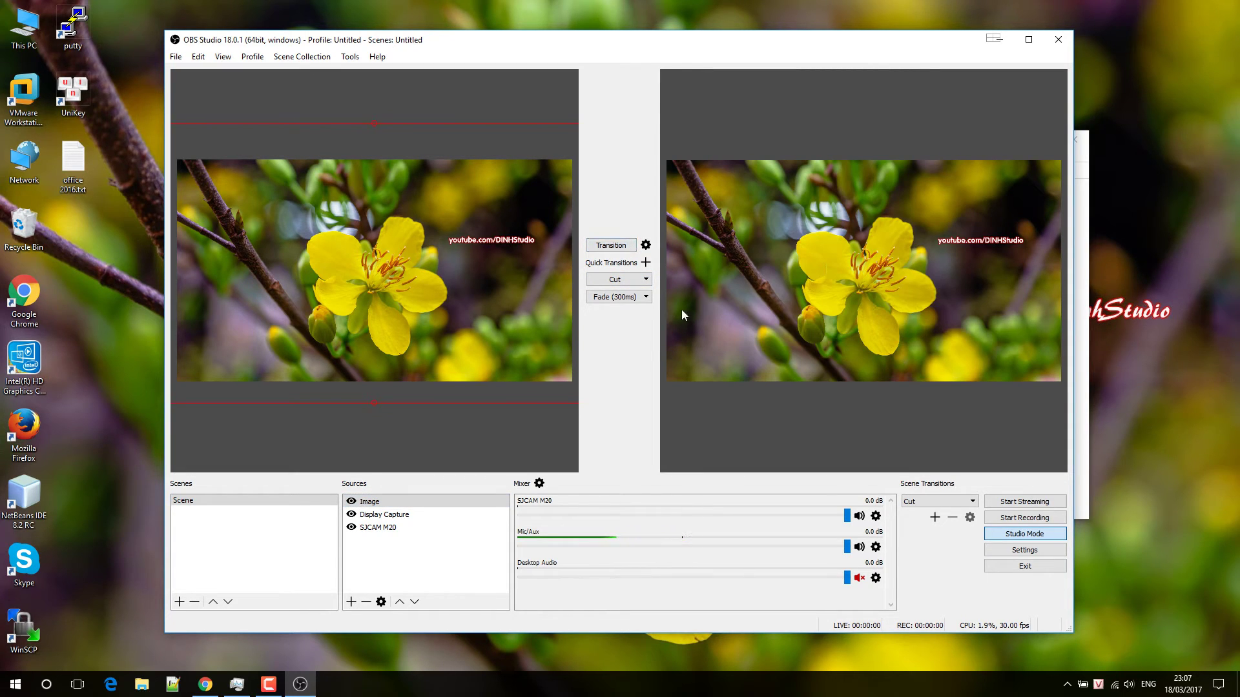
Move Display Capture back above the Image source in the source order
left_click(373, 514)
left_click(400, 602)
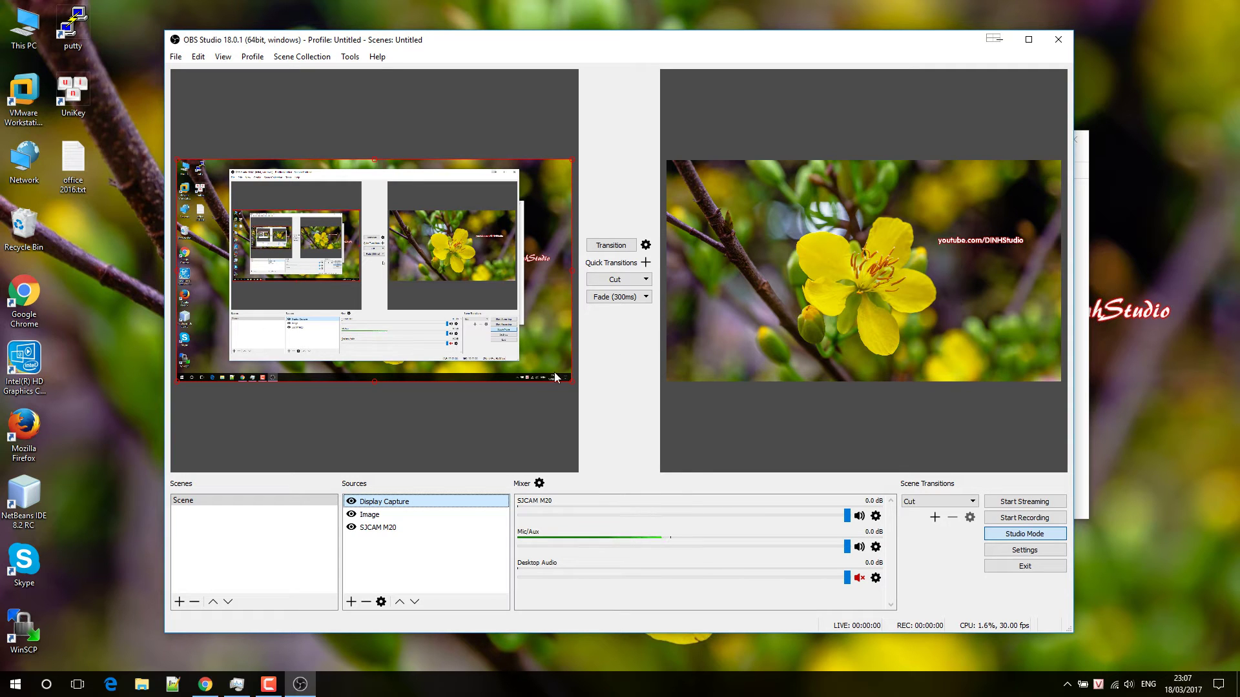
double_click(400, 533)
Add a new Media Source named "flim" to the scene
left_click(352, 601)
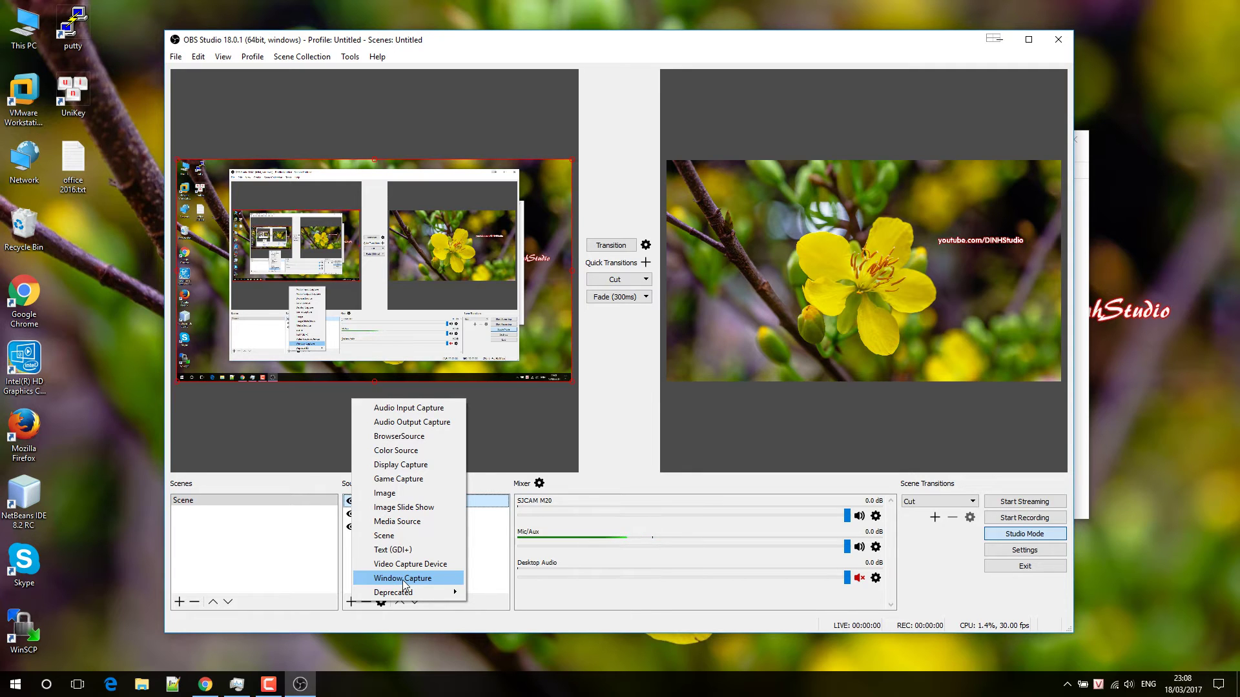
left_click(402, 523)
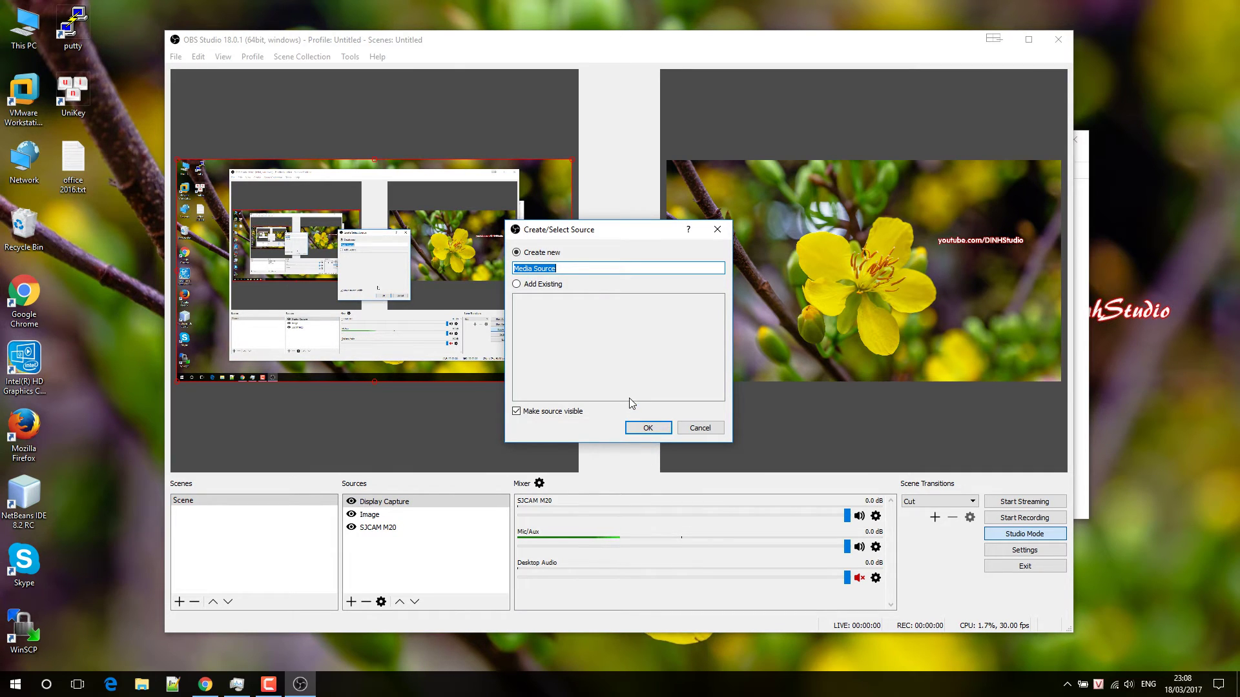
type("fi")
type("im")
left_click(648, 429)
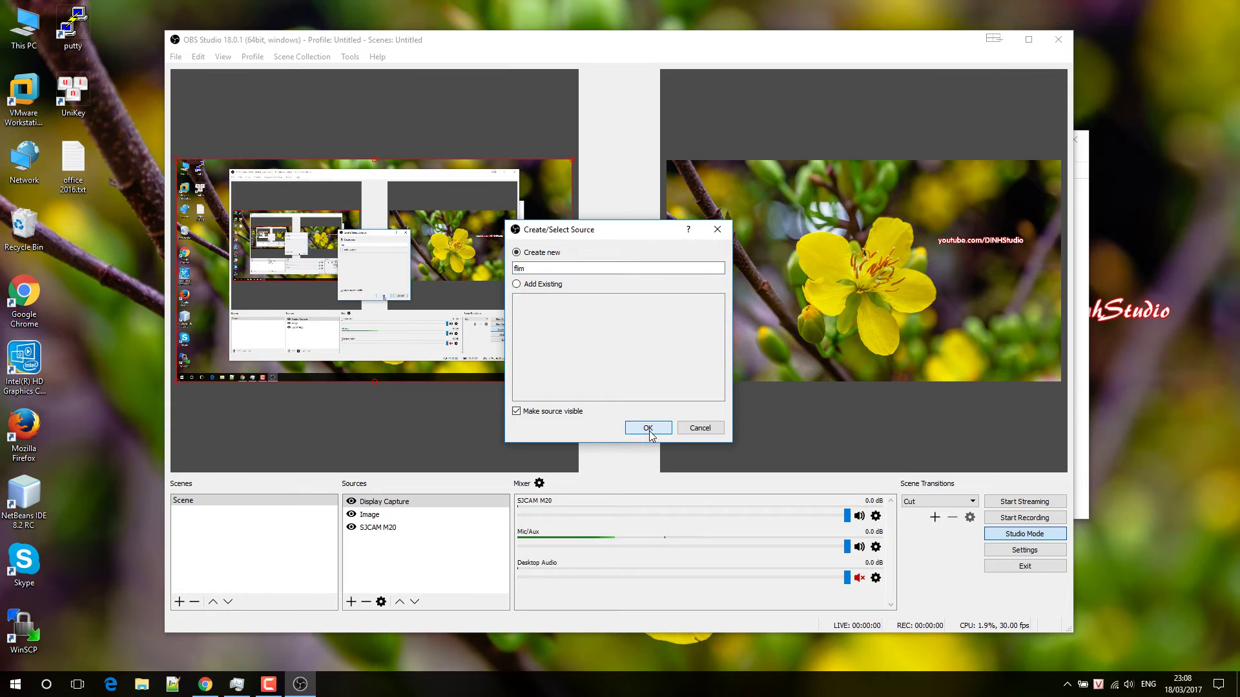
Set the flim source's local file to "Them ten mien ao tren localhost cho XAMPP - virtual host xampp.avi" from the D: drive's Training folder
left_click(800, 435)
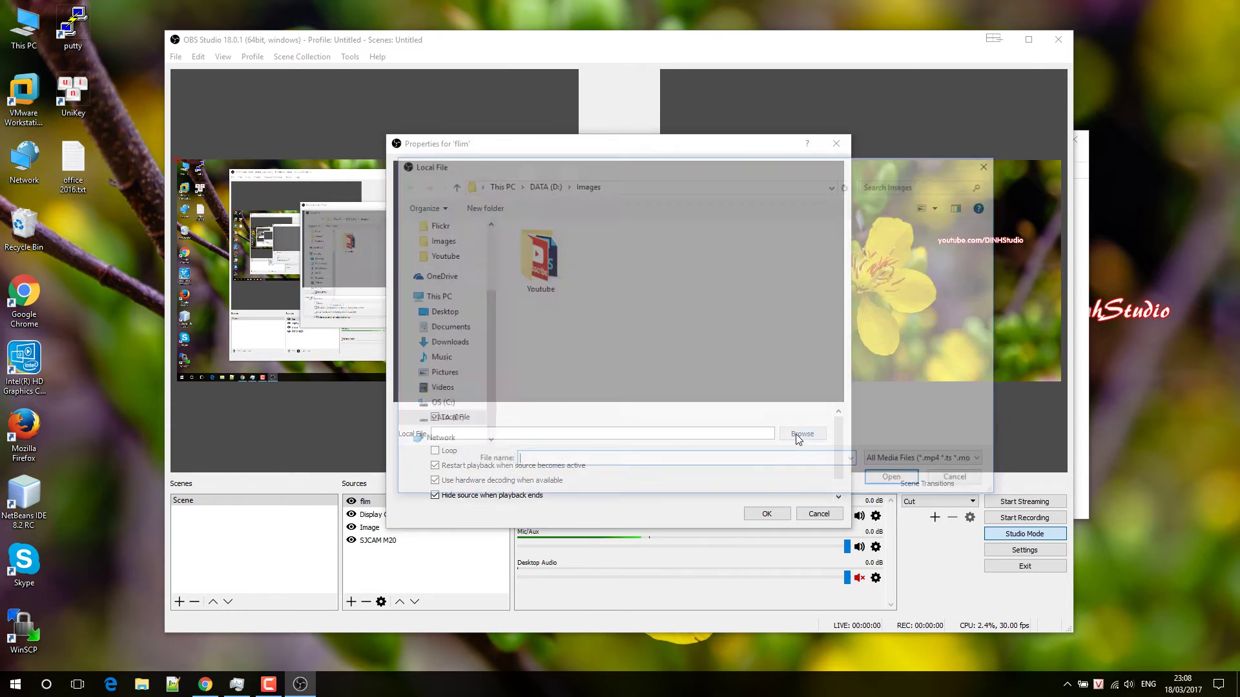
left_click(446, 426)
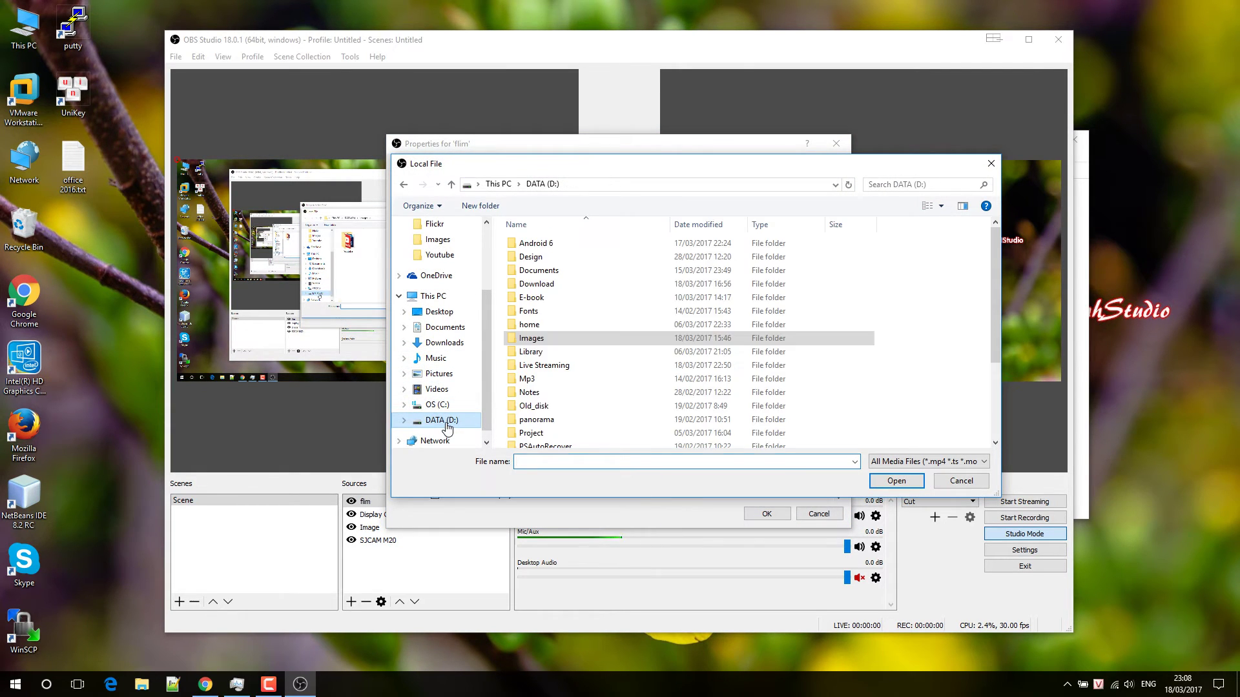
left_click(567, 419)
scroll(567, 420, "down", 3)
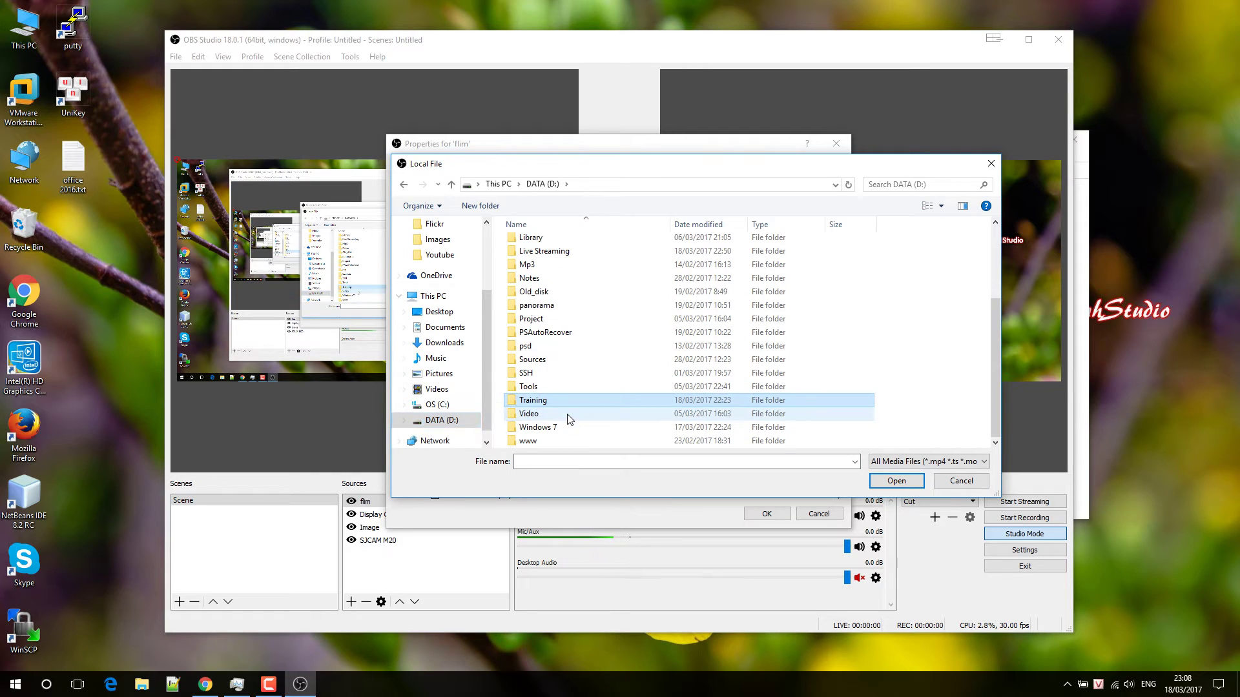
left_click(541, 401)
double_click(541, 401)
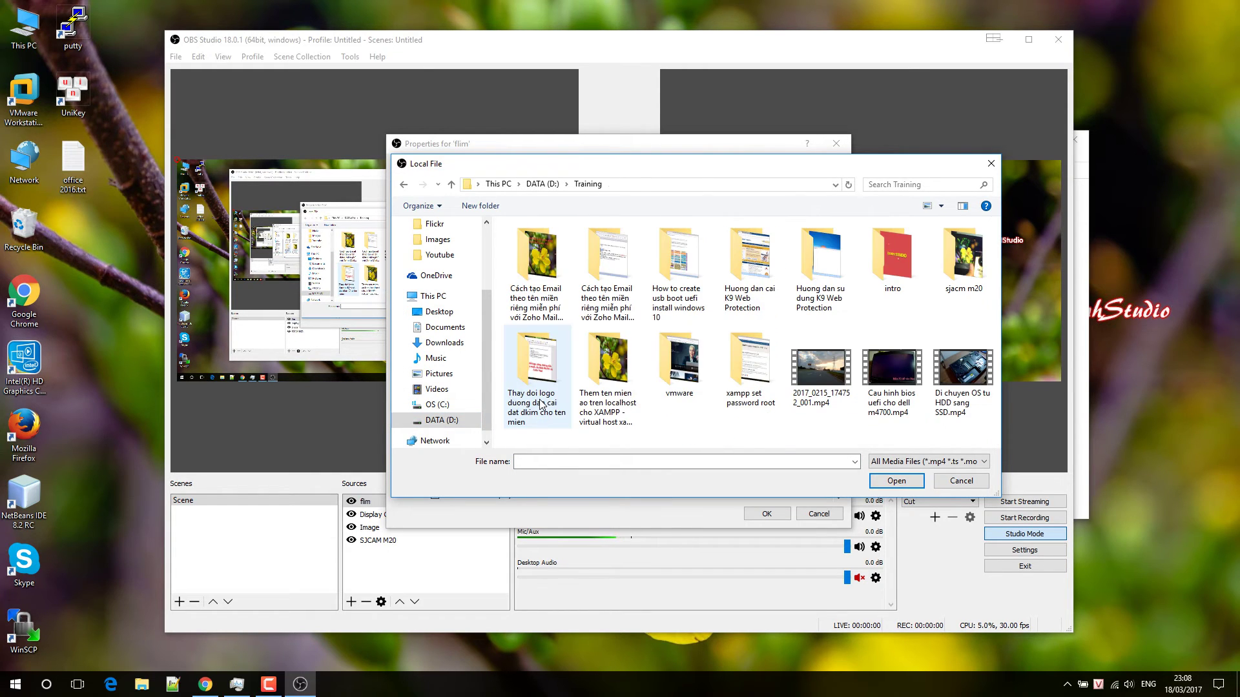
double_click(604, 395)
double_click(541, 259)
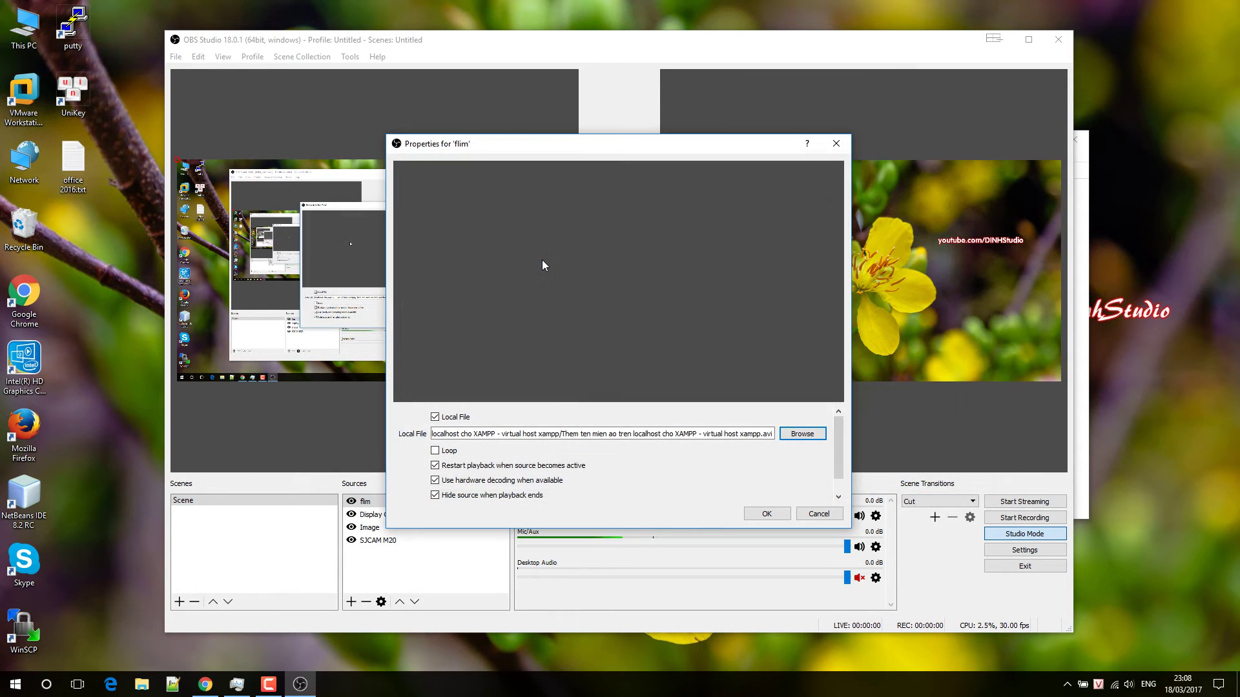
left_click(763, 515)
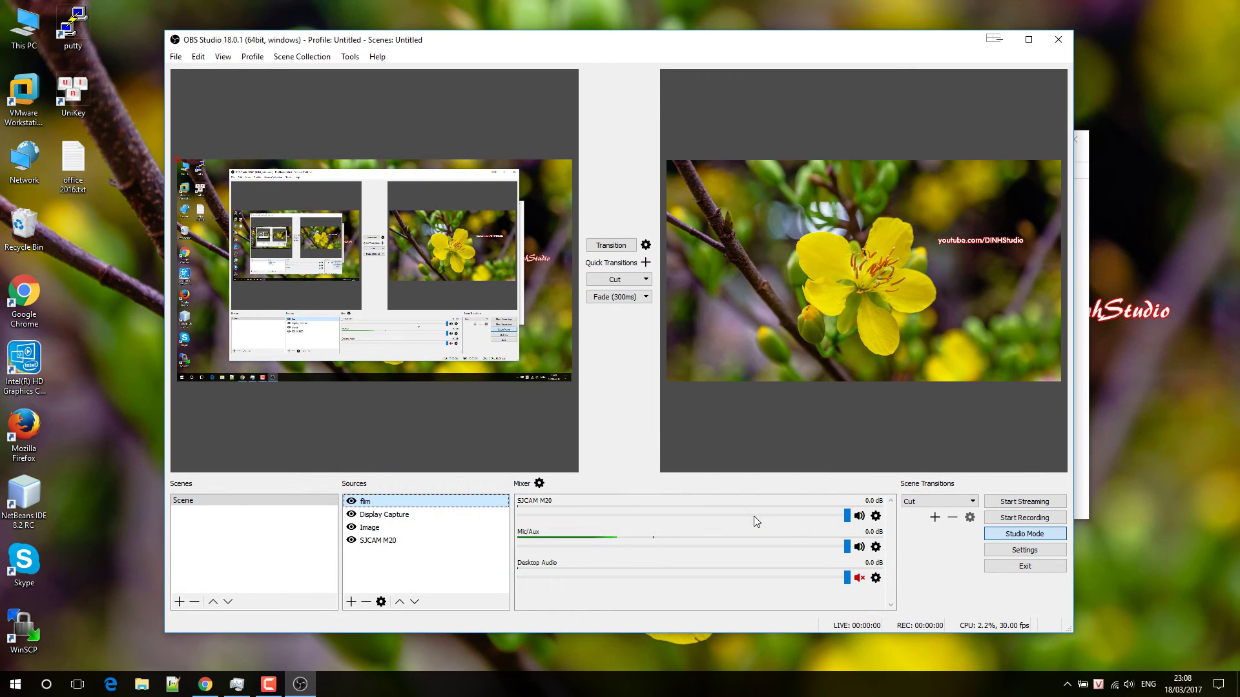
Review the flim media source's properties and leave its settings as they are
double_click(363, 503)
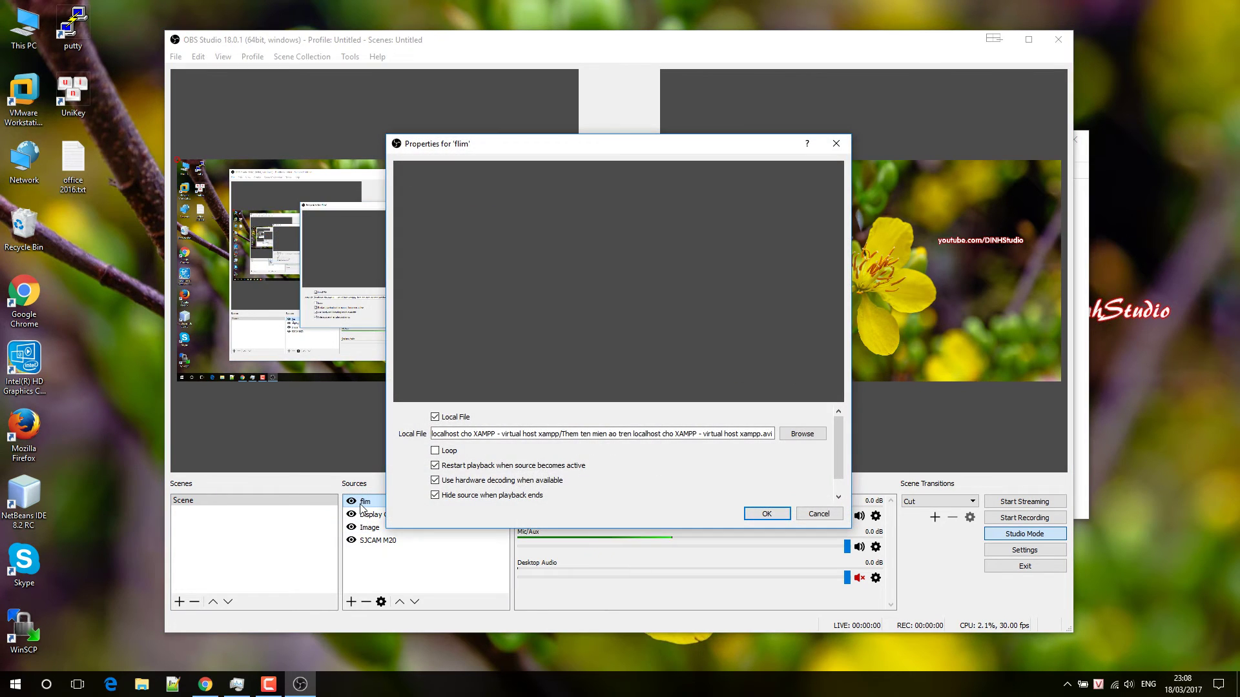
left_click(765, 514)
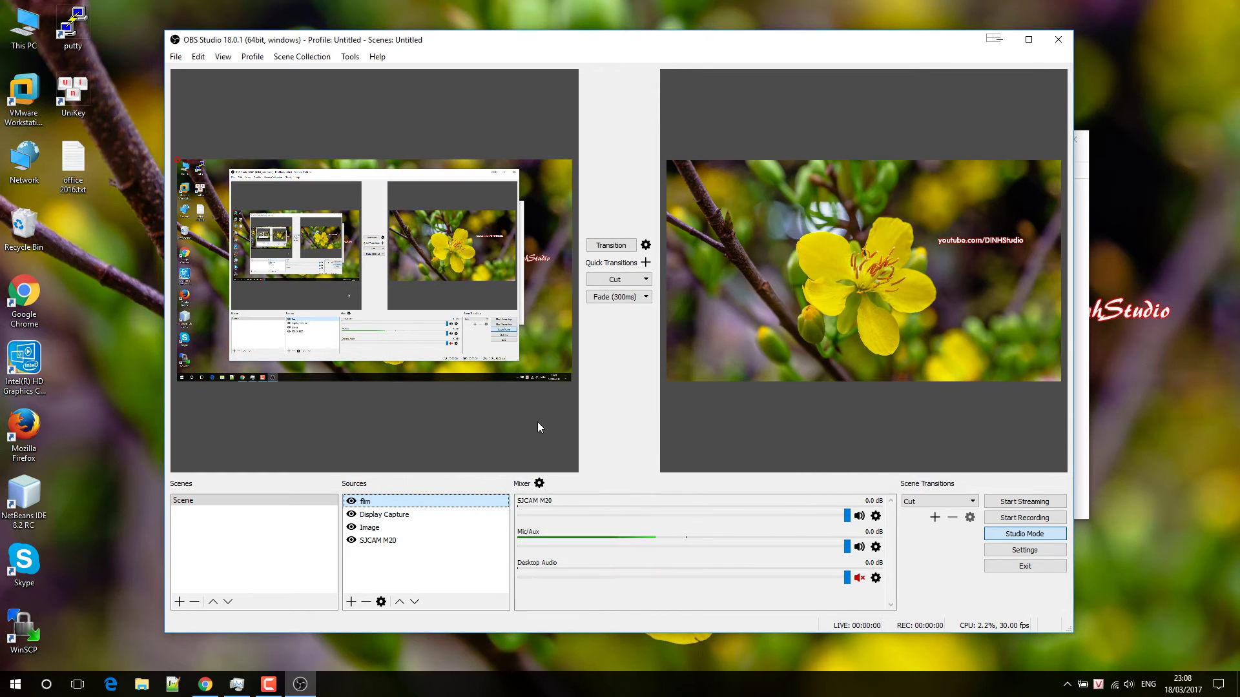
left_click(378, 516)
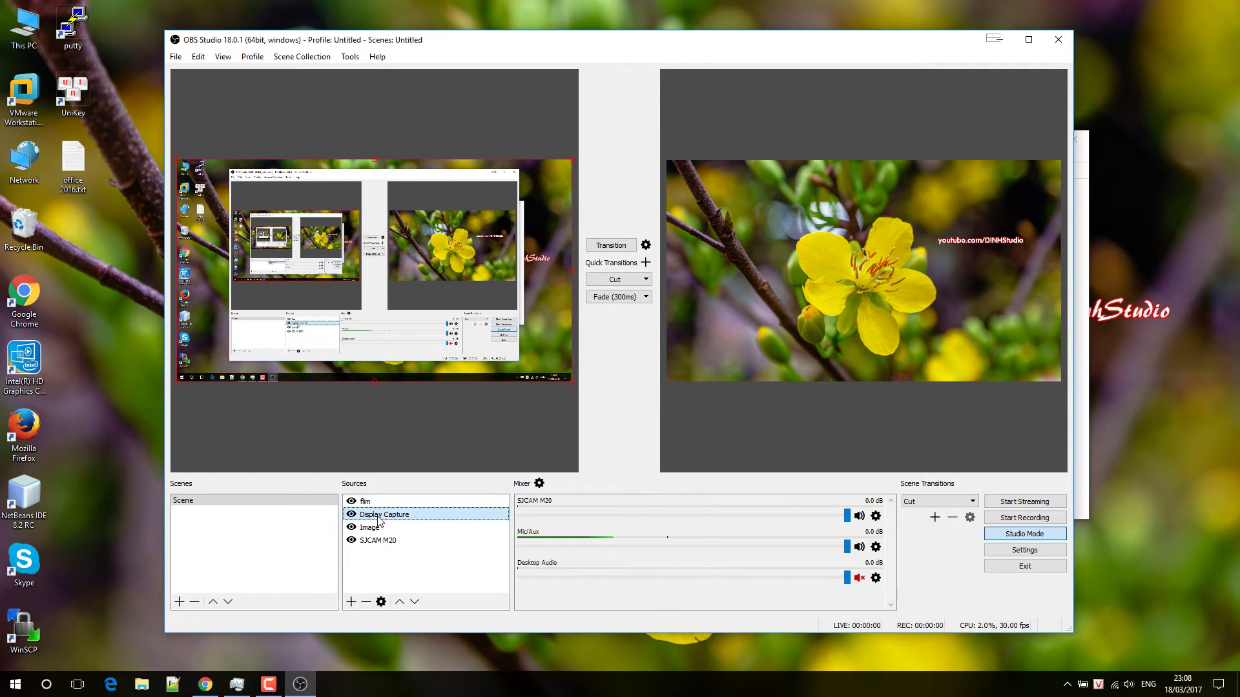
left_click(366, 504)
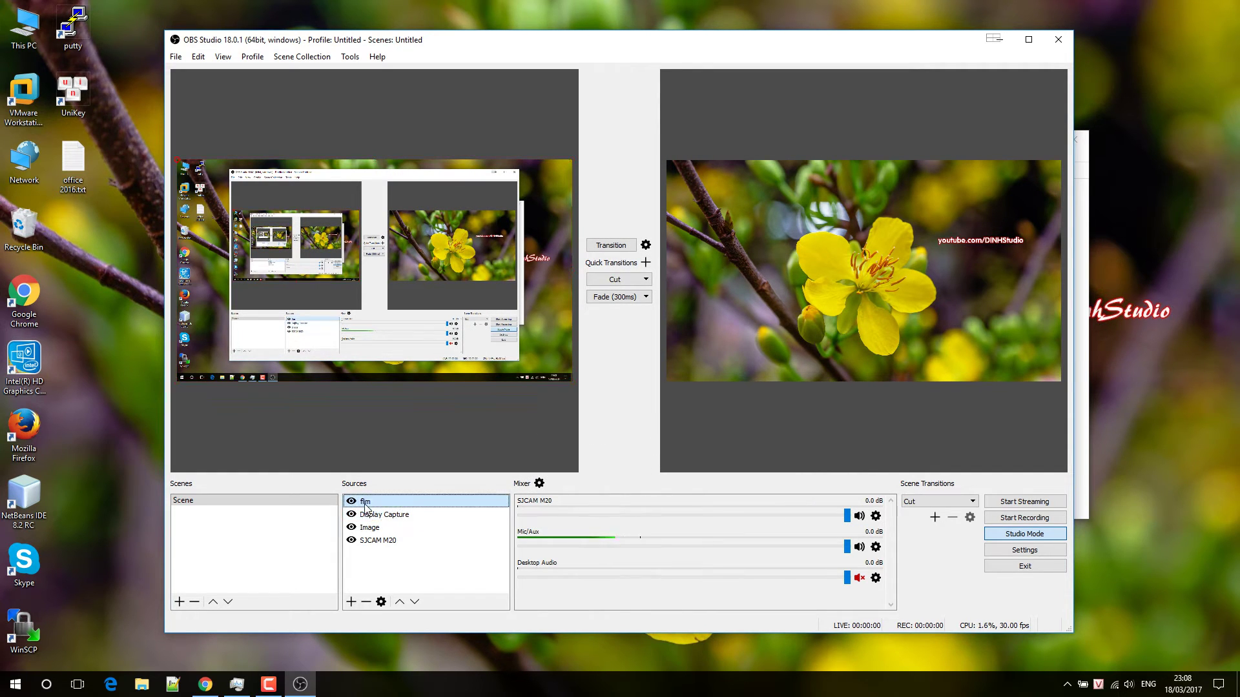
Remove the SJCAM M20 source from the scene and confirm the removal
left_click(373, 542)
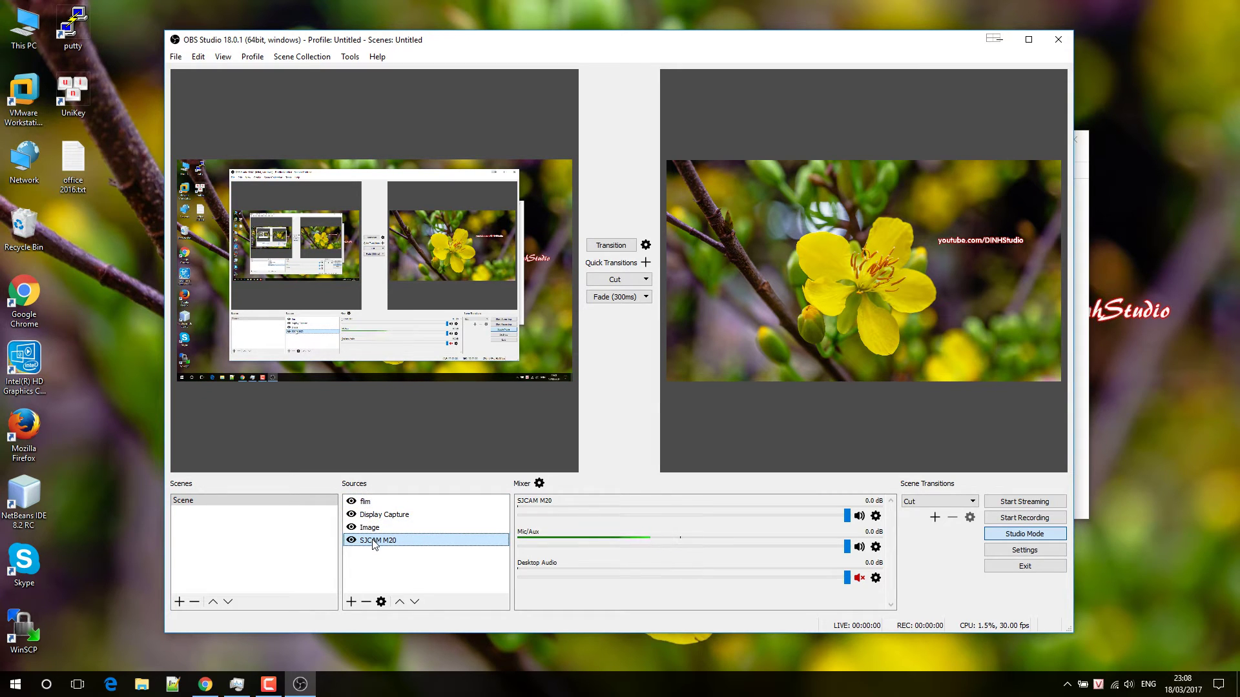
left_click(366, 602)
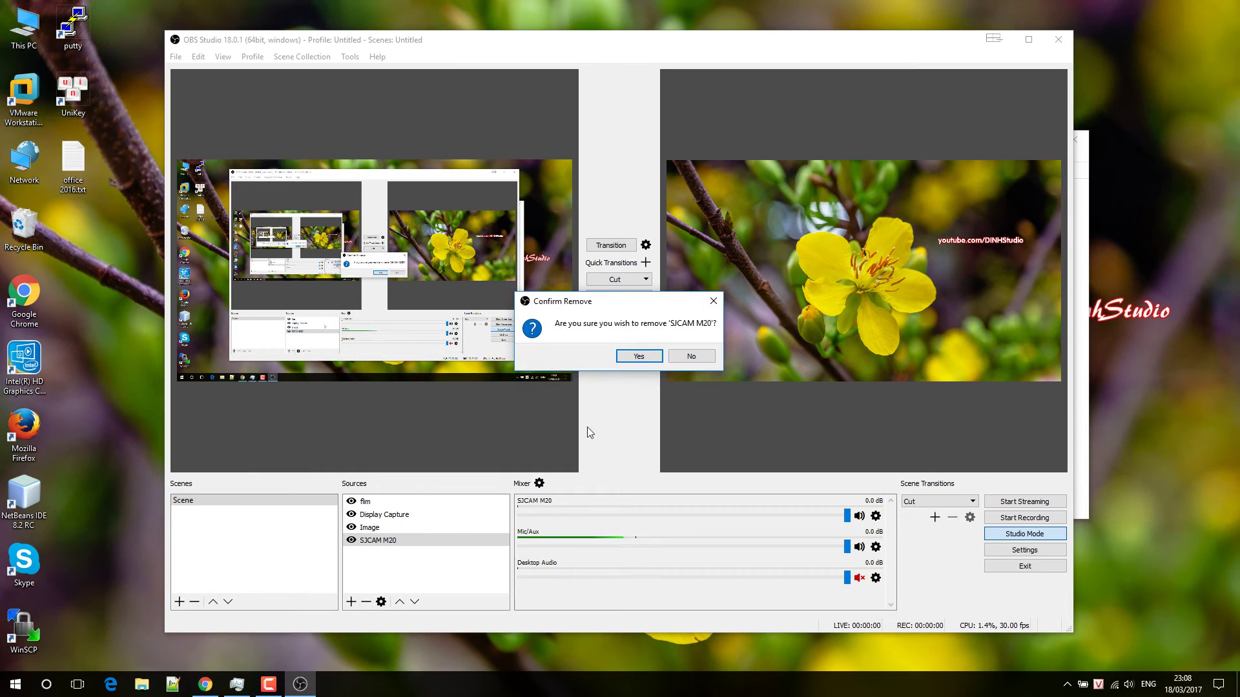
left_click(636, 356)
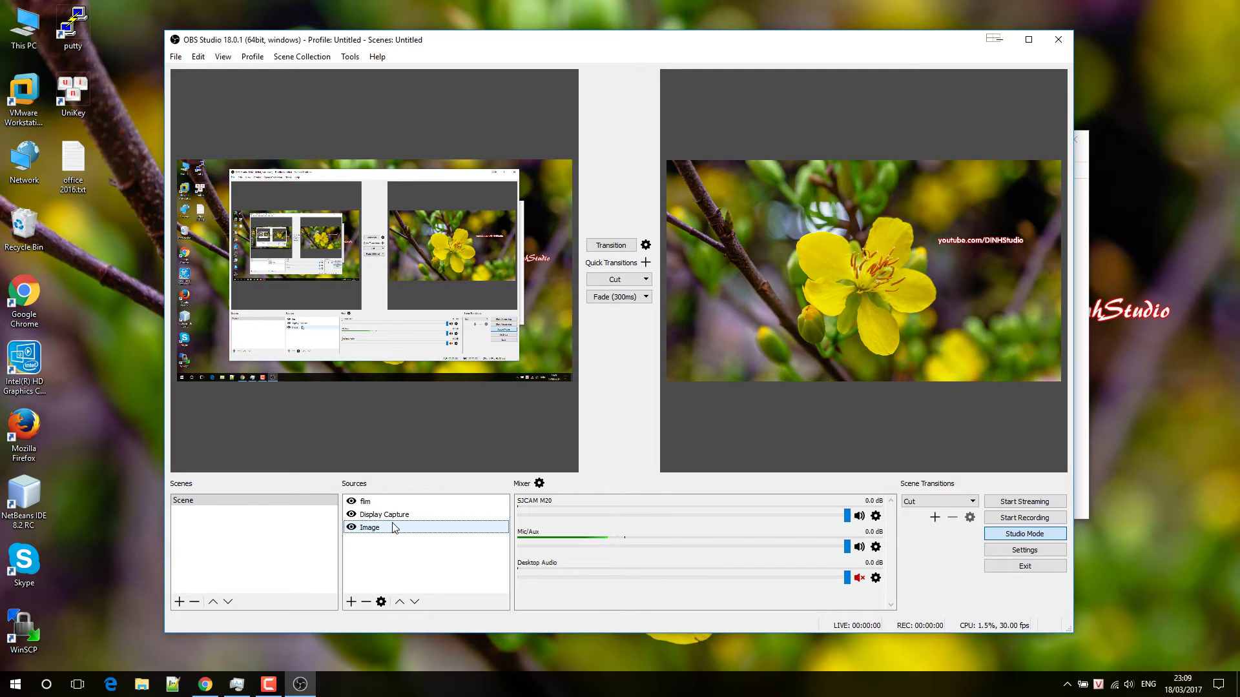
Add a new Video Capture Device source named "m20" to the scene
left_click(351, 602)
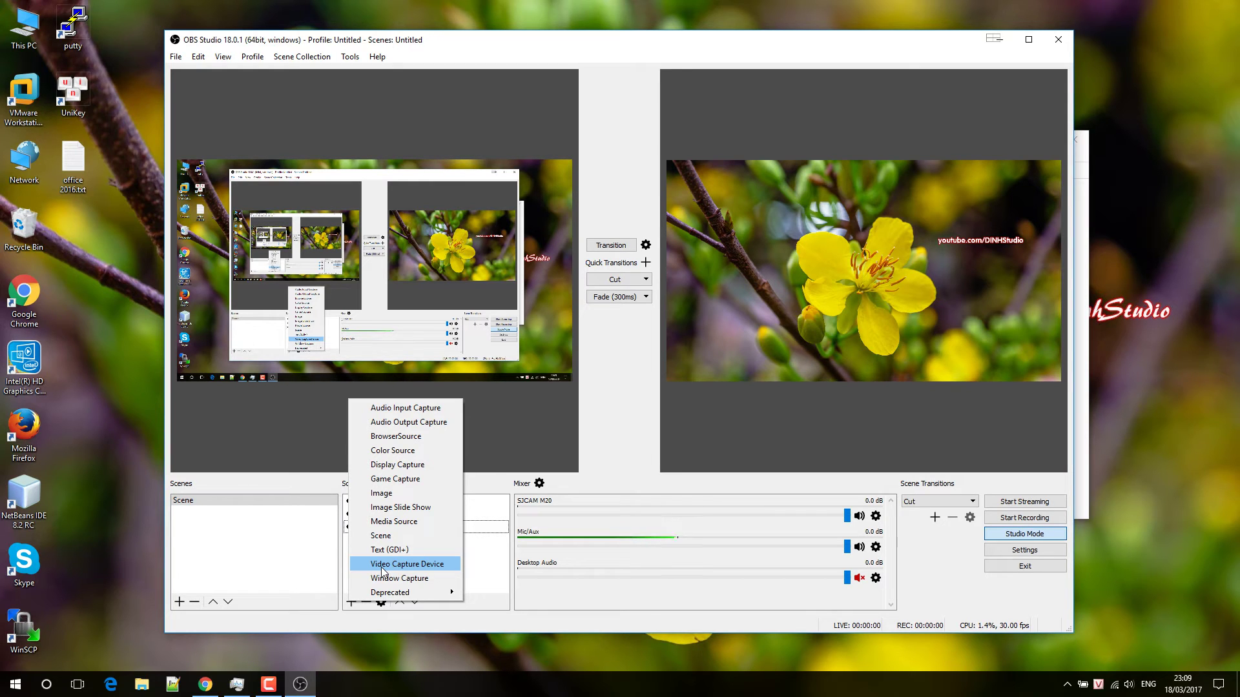
left_click(382, 567)
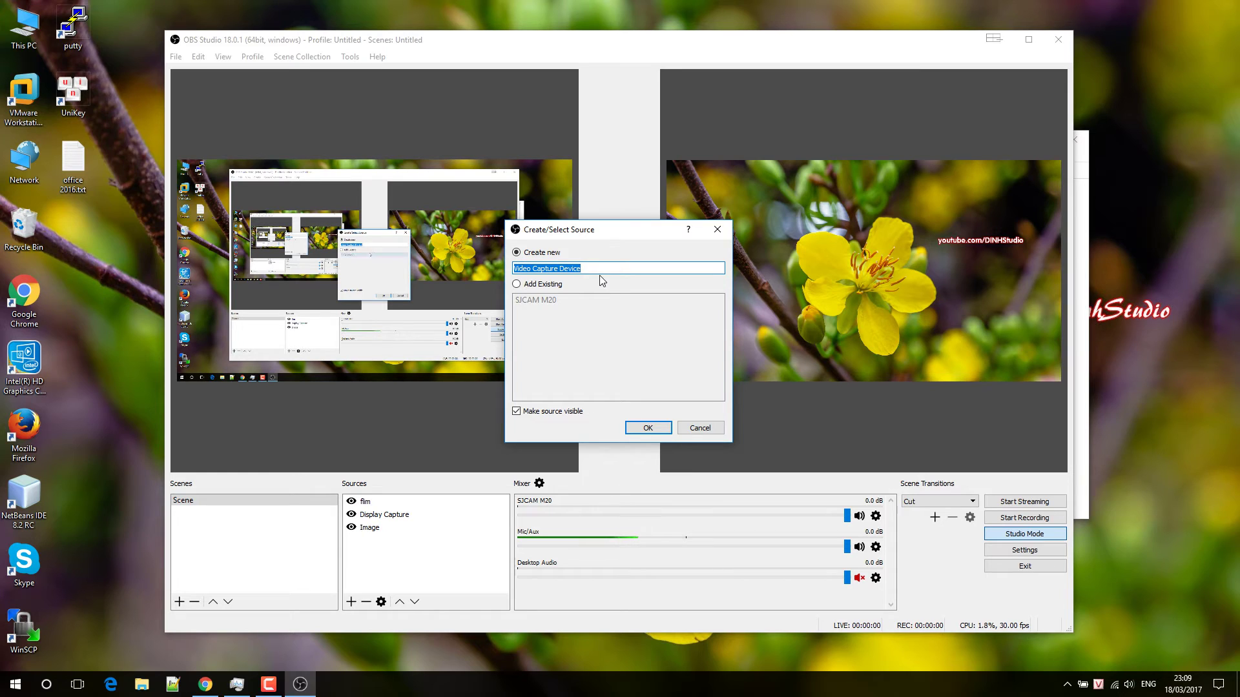
type("m20")
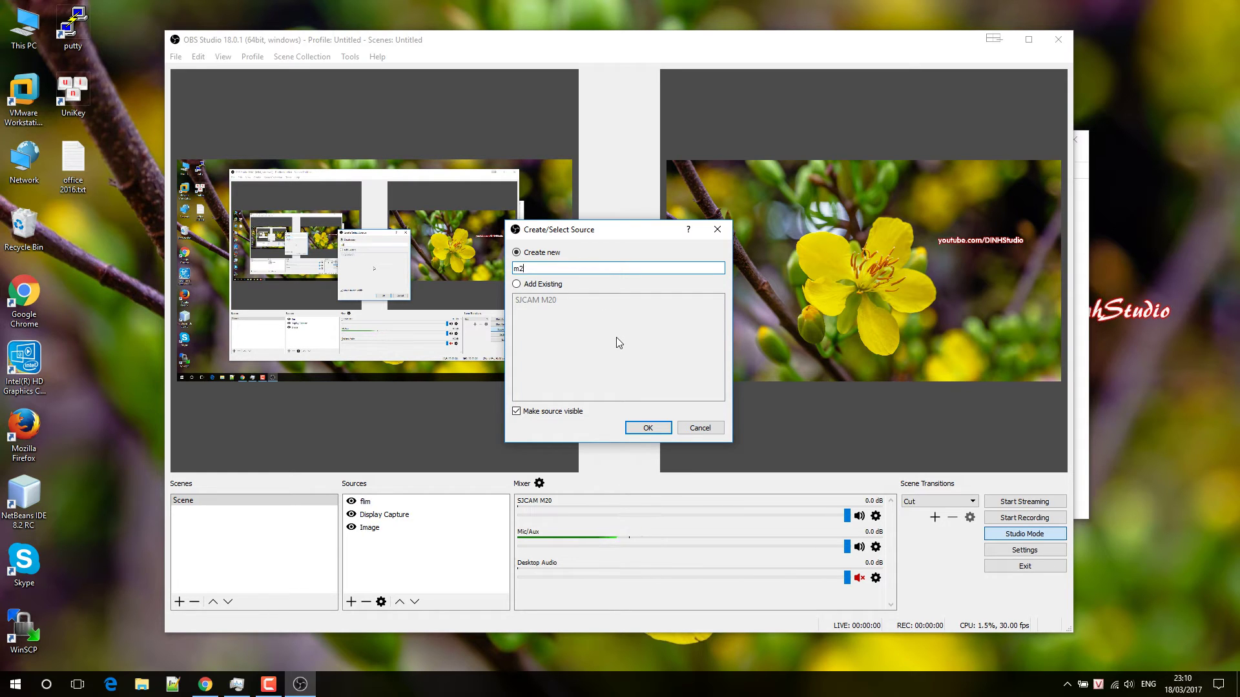
left_click(640, 426)
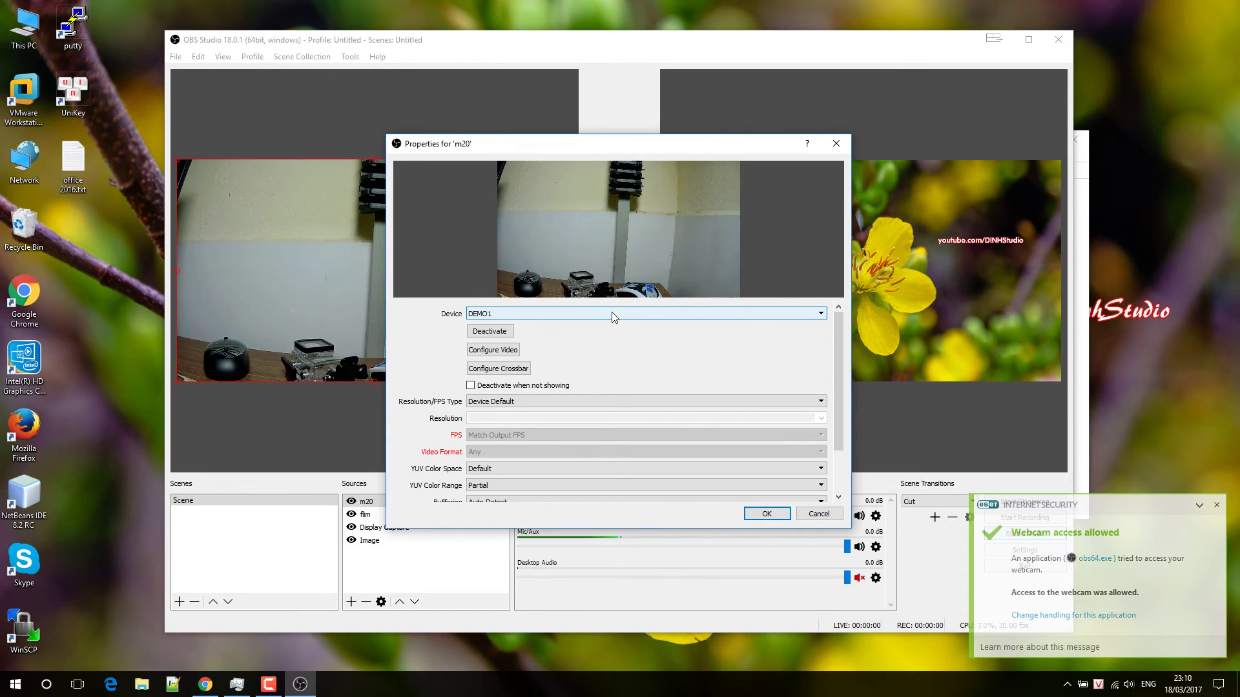
Check the camera's video configuration and give the m20 source a custom resolution of 1280x720
left_click(492, 350)
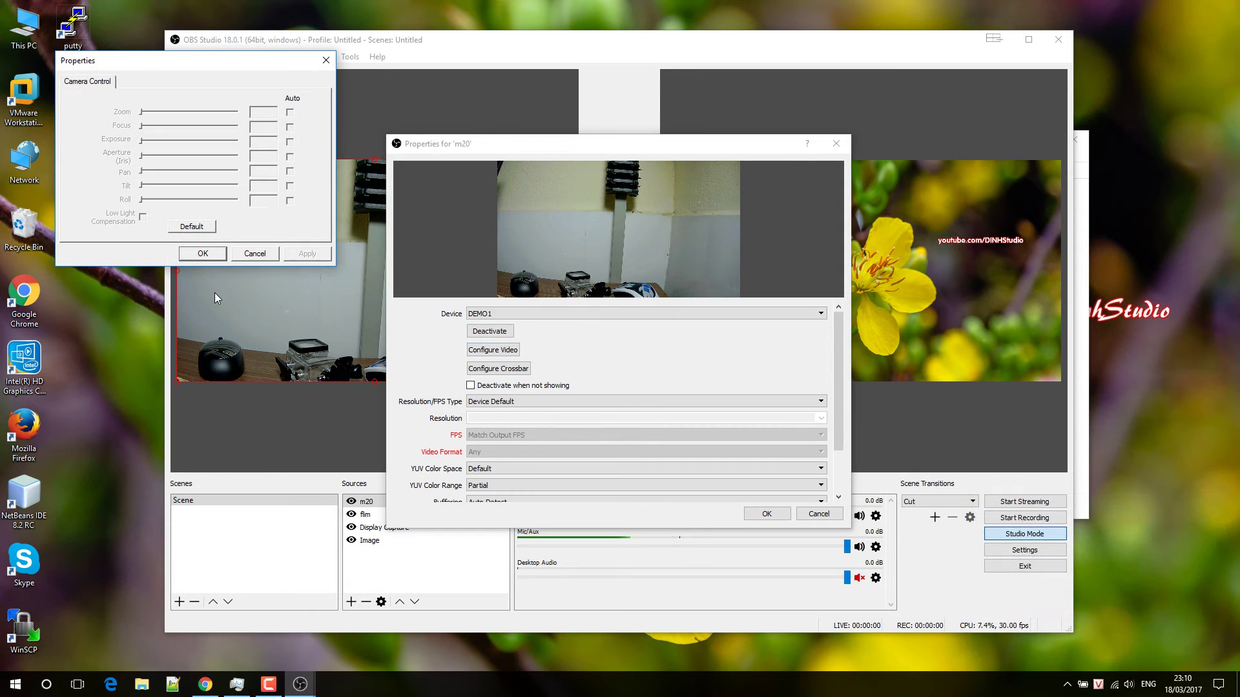
left_click(206, 254)
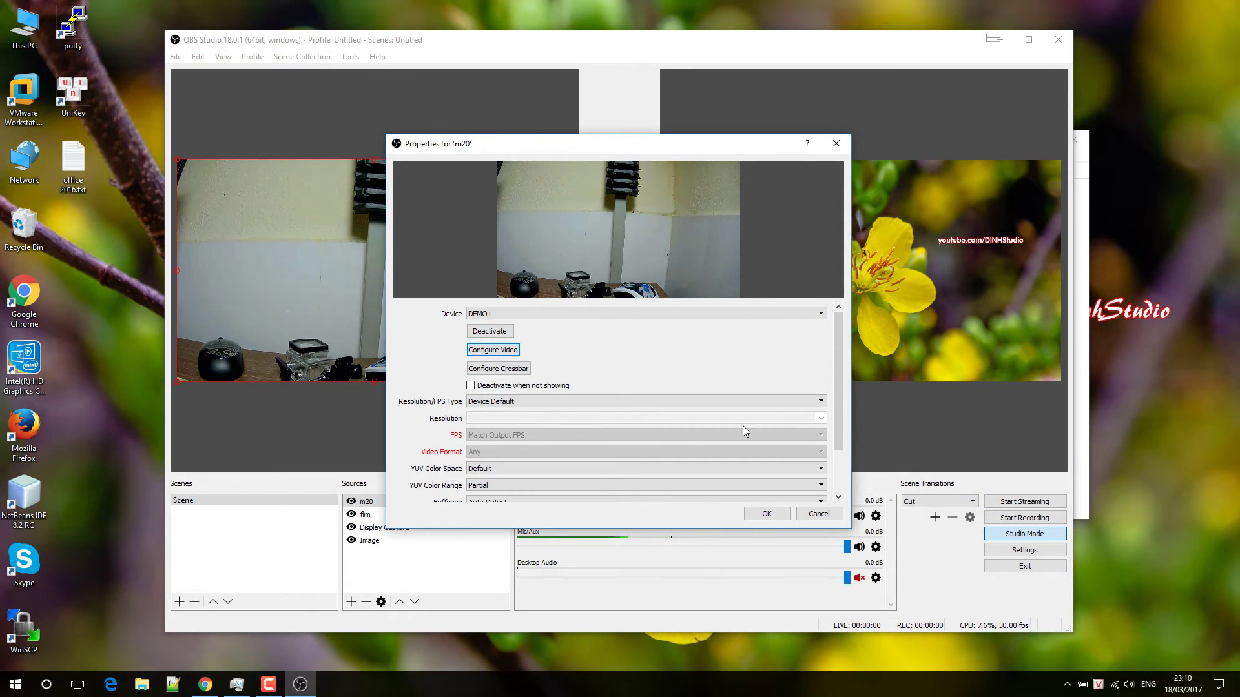
left_click(757, 400)
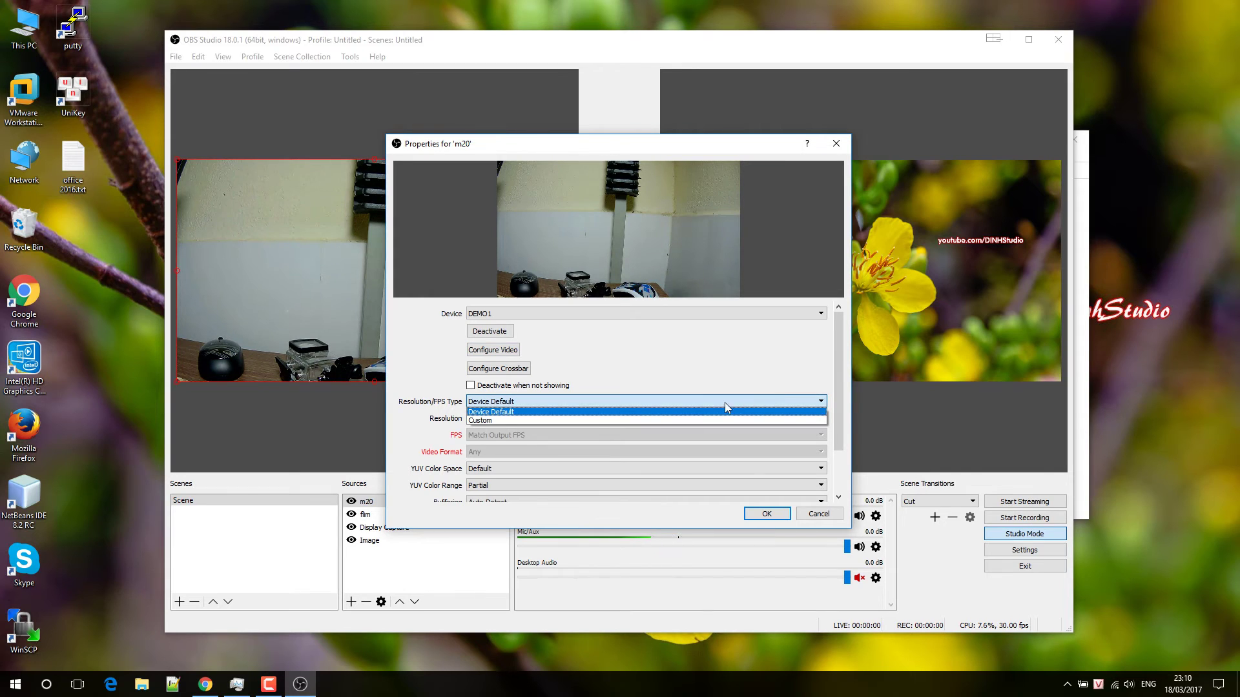
left_click(528, 421)
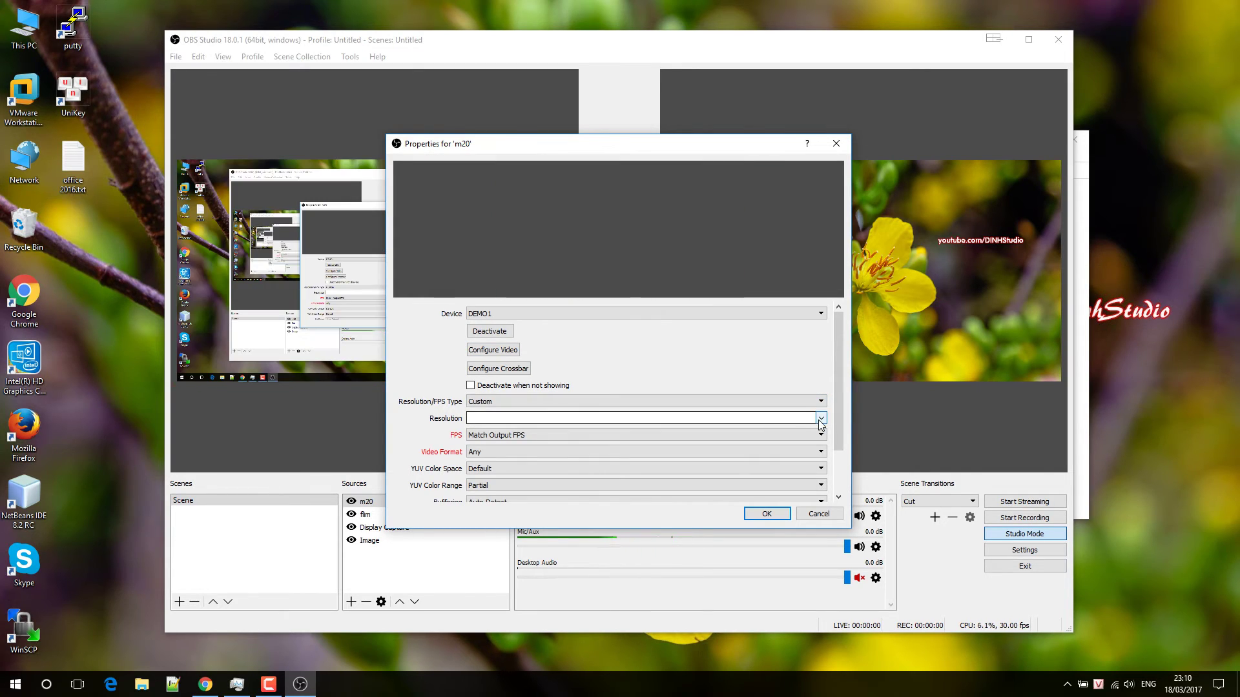
left_click(820, 420)
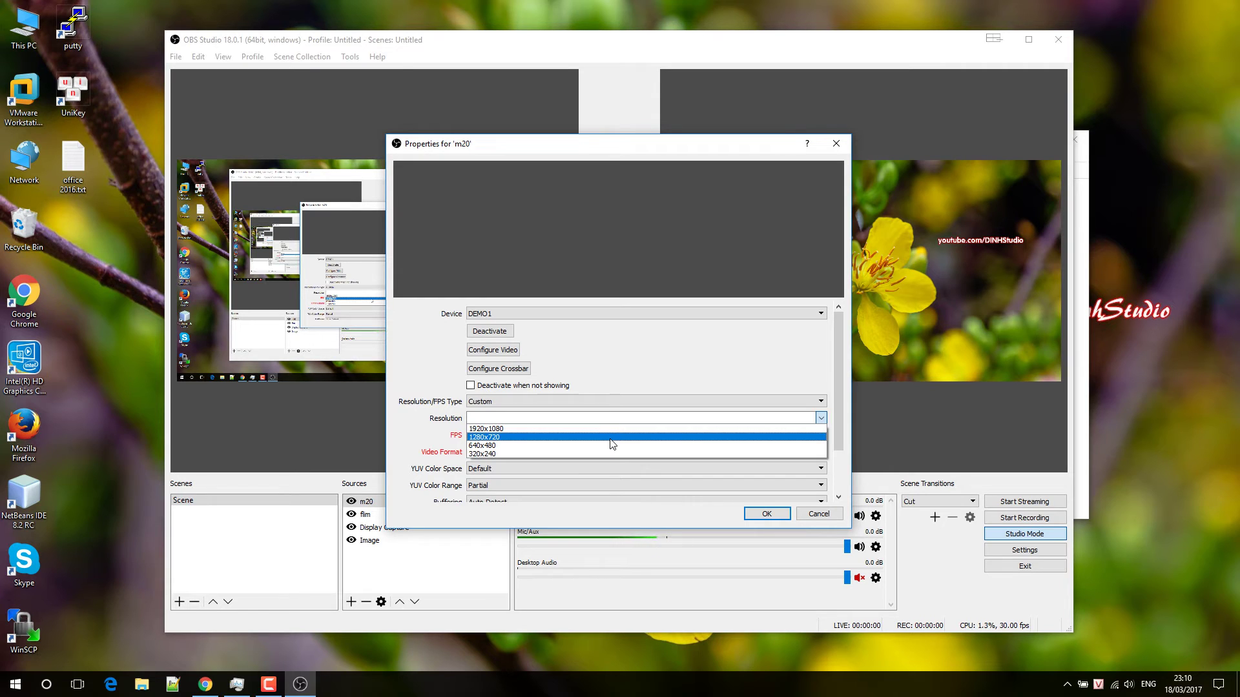
left_click(611, 437)
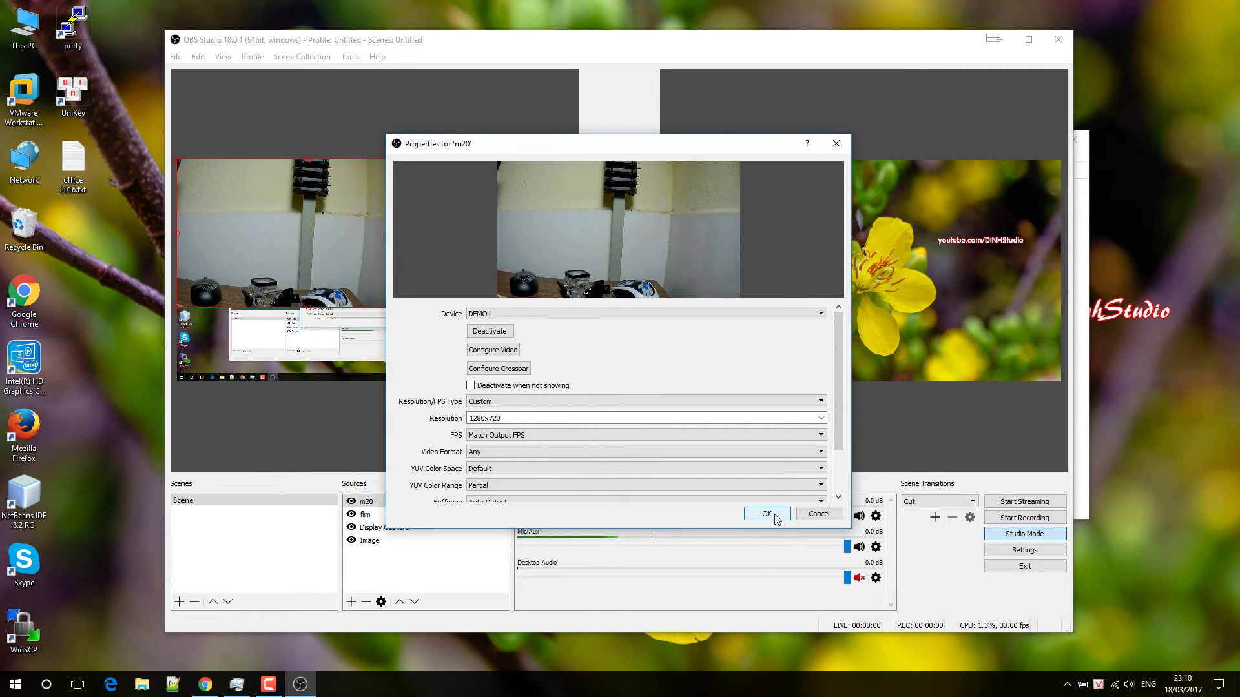
left_click(767, 514)
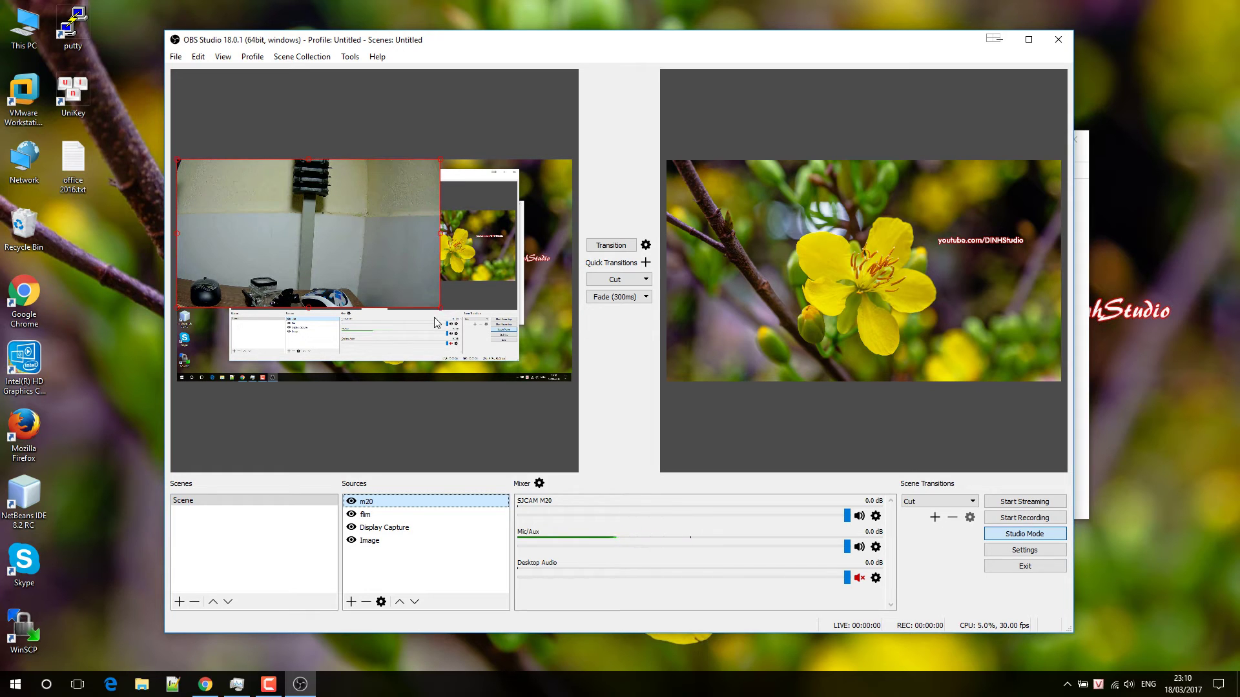
Change the m20 source's resolution to 1920x1080
double_click(365, 504)
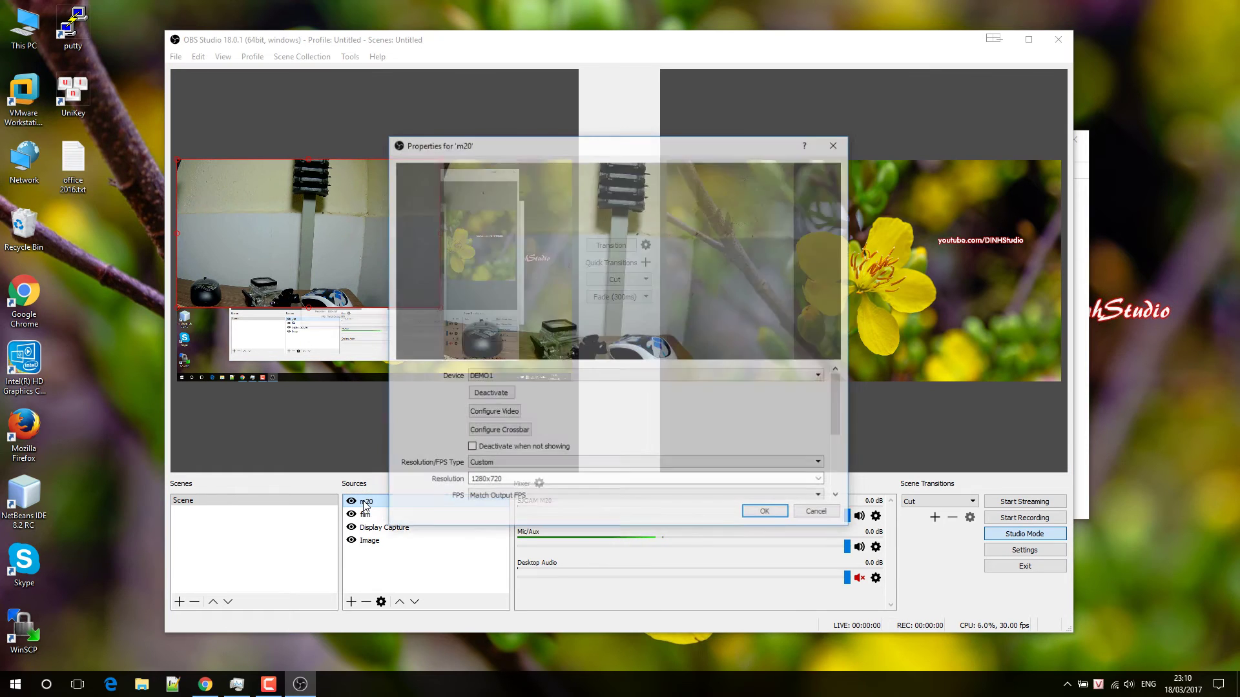
left_click(820, 481)
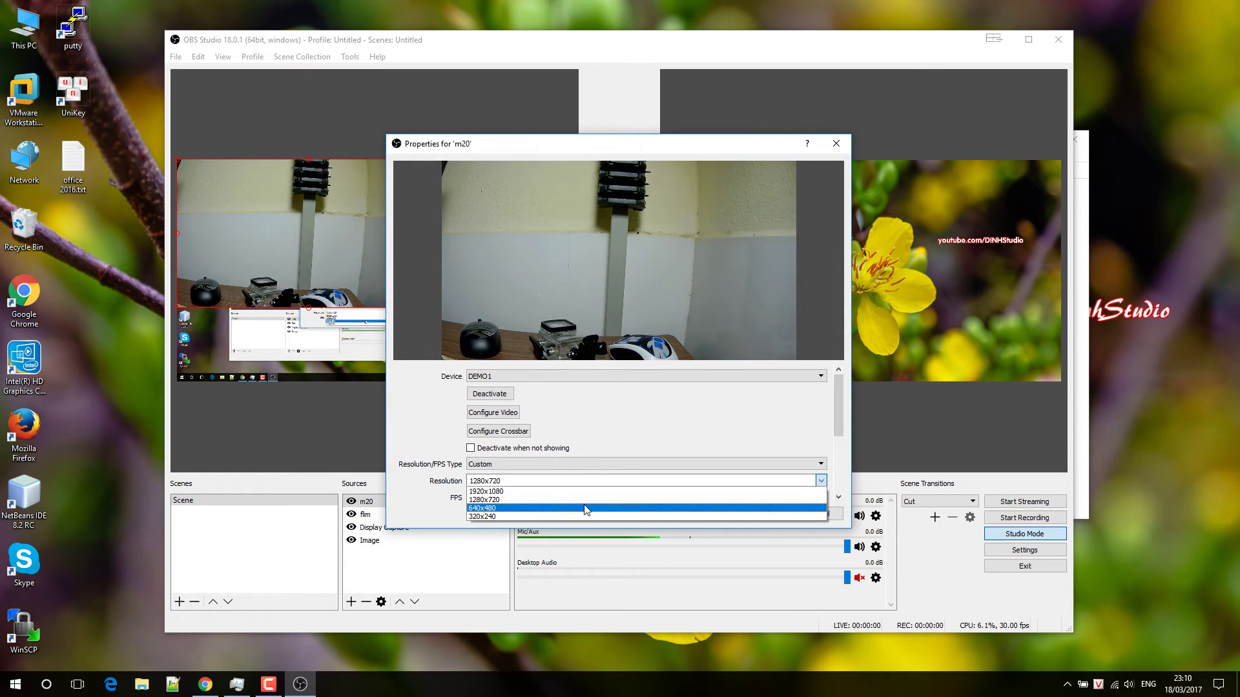
left_click(506, 492)
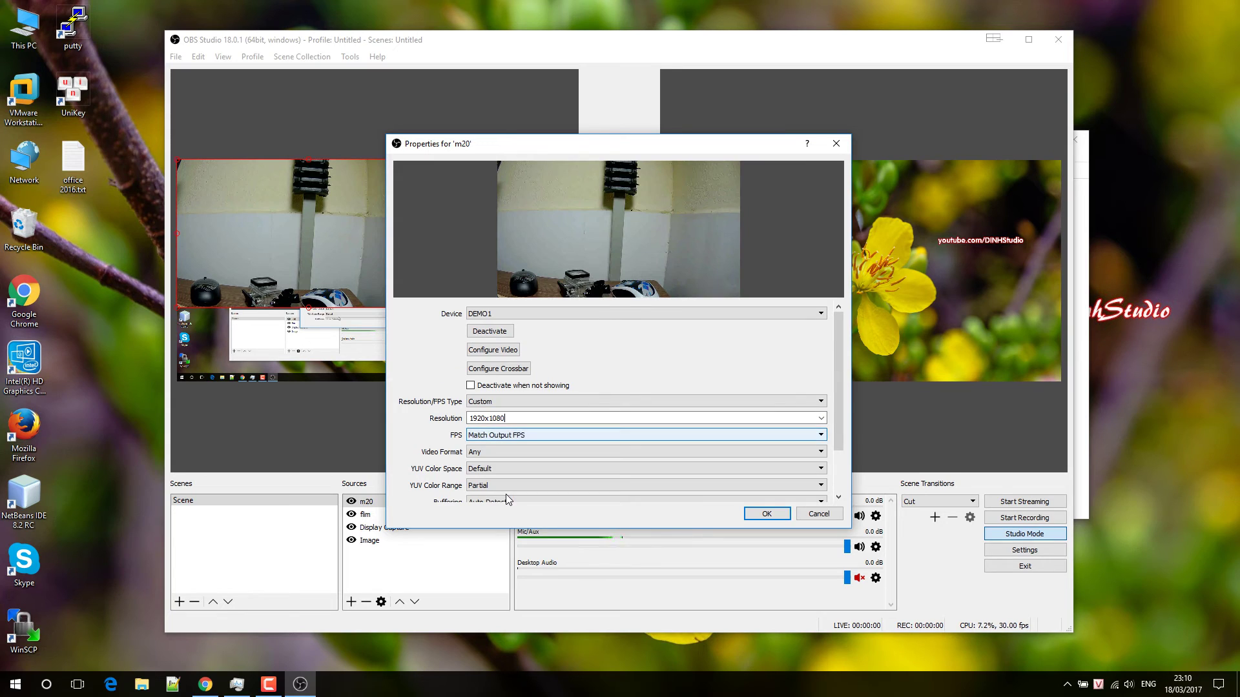
left_click(766, 514)
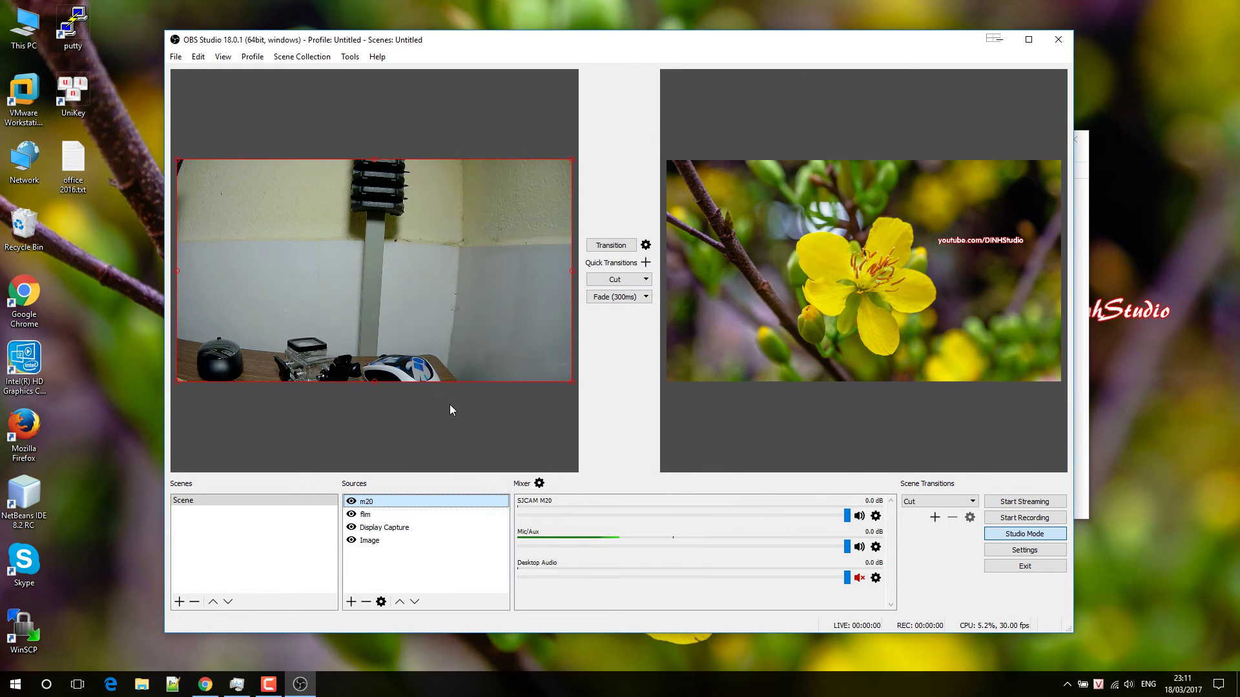
left_click(373, 515)
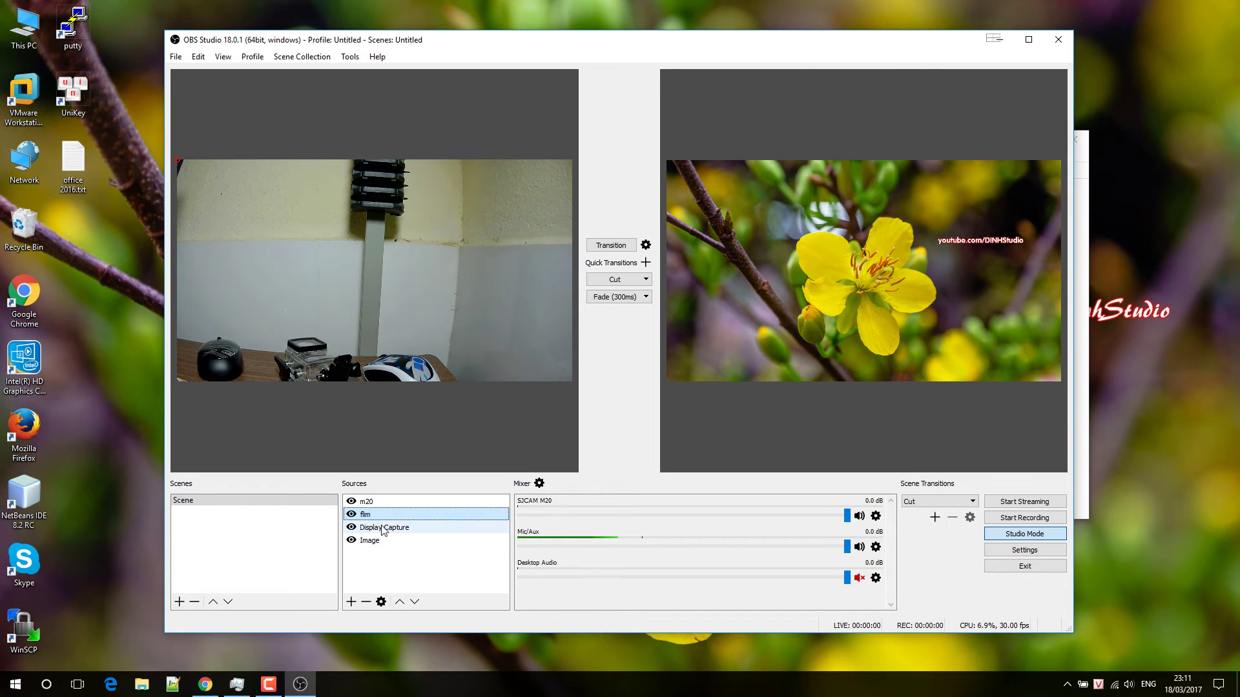
left_click(380, 527)
left_click(370, 517)
left_click(370, 527)
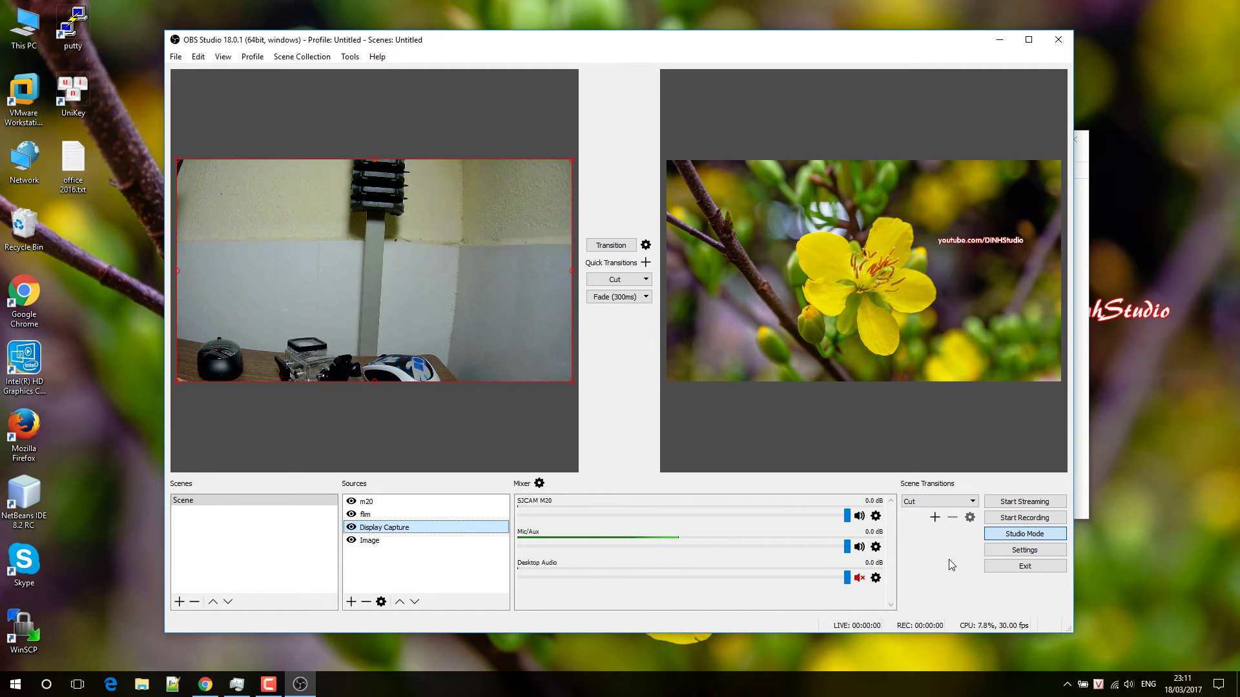
Start streaming, switch to the Facebook live stream page in Chrome and go live with the post
left_click(1007, 507)
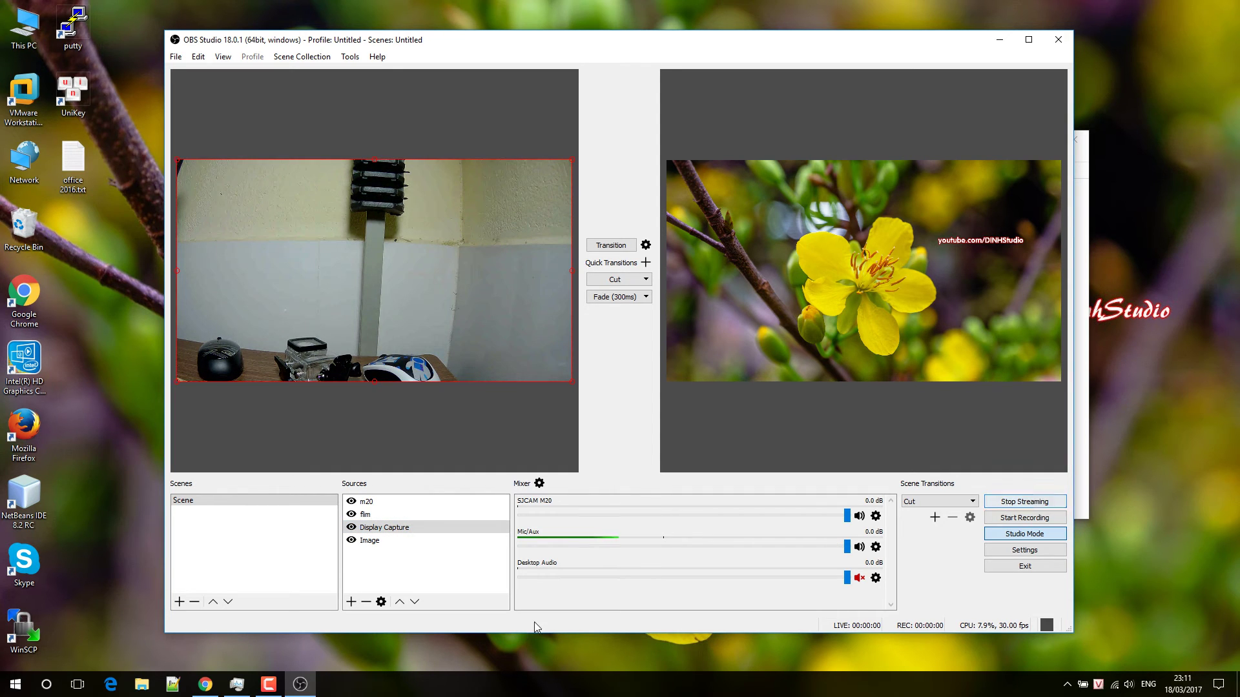
left_click(206, 684)
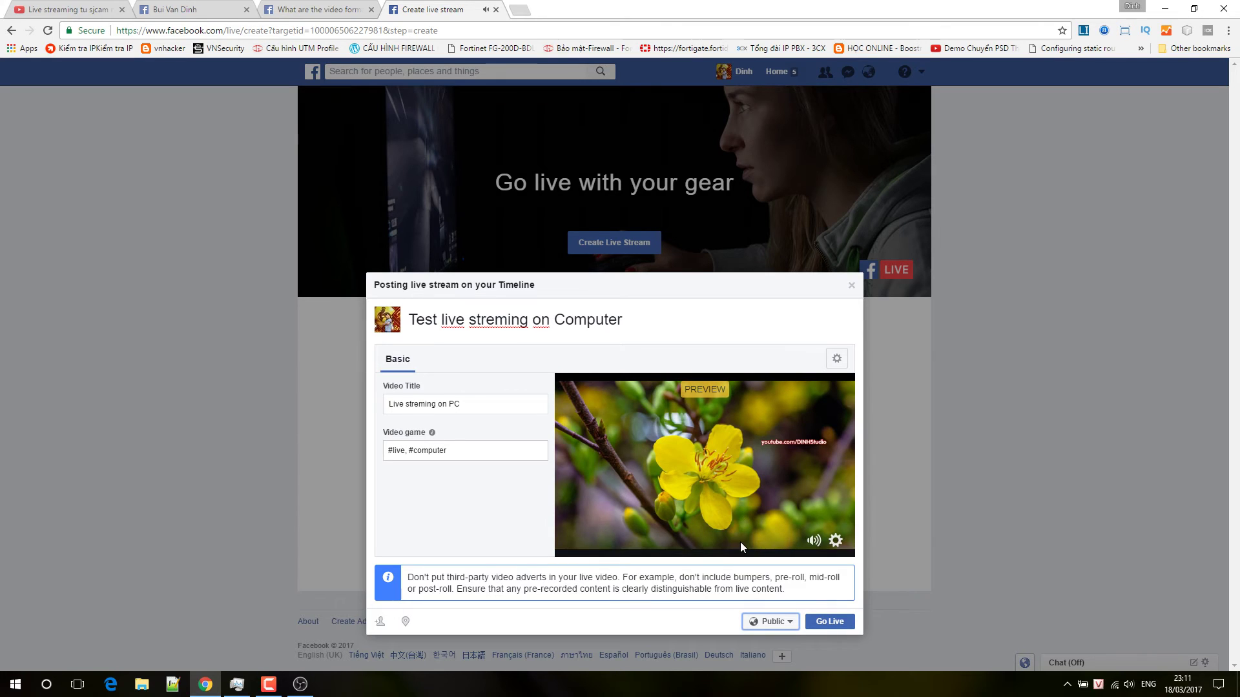
left_click(830, 621)
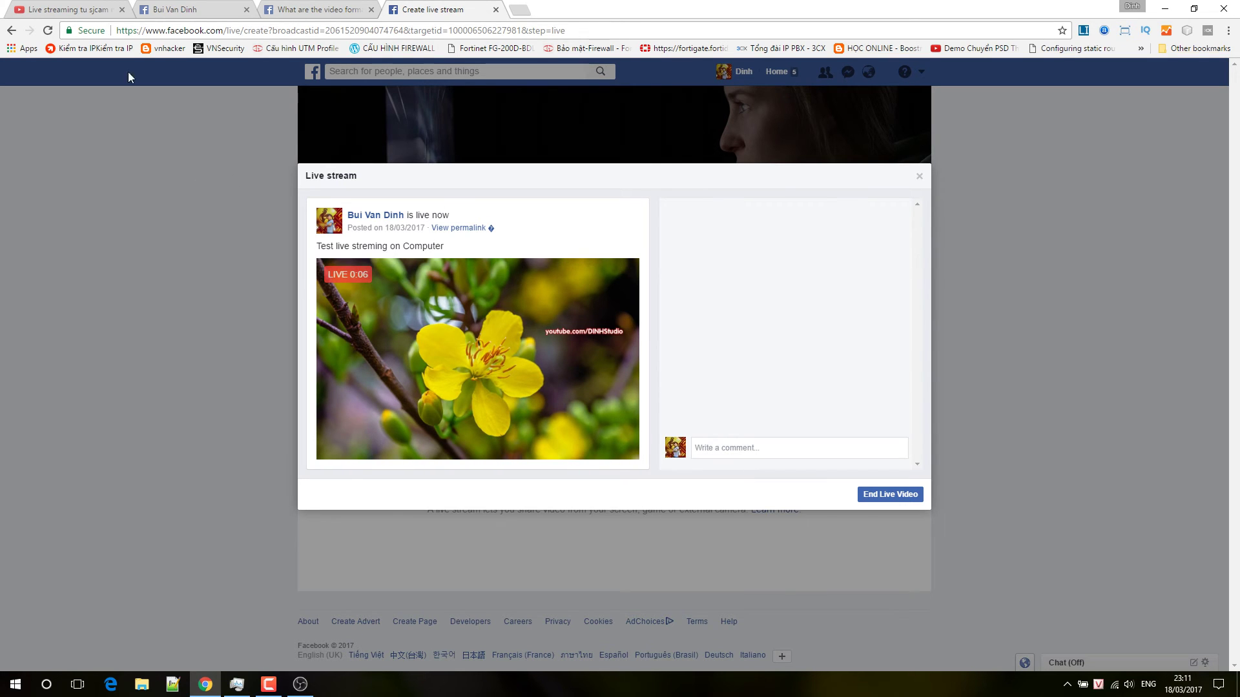
Reload the Facebook profile timeline to check for the live stream post
left_click(175, 10)
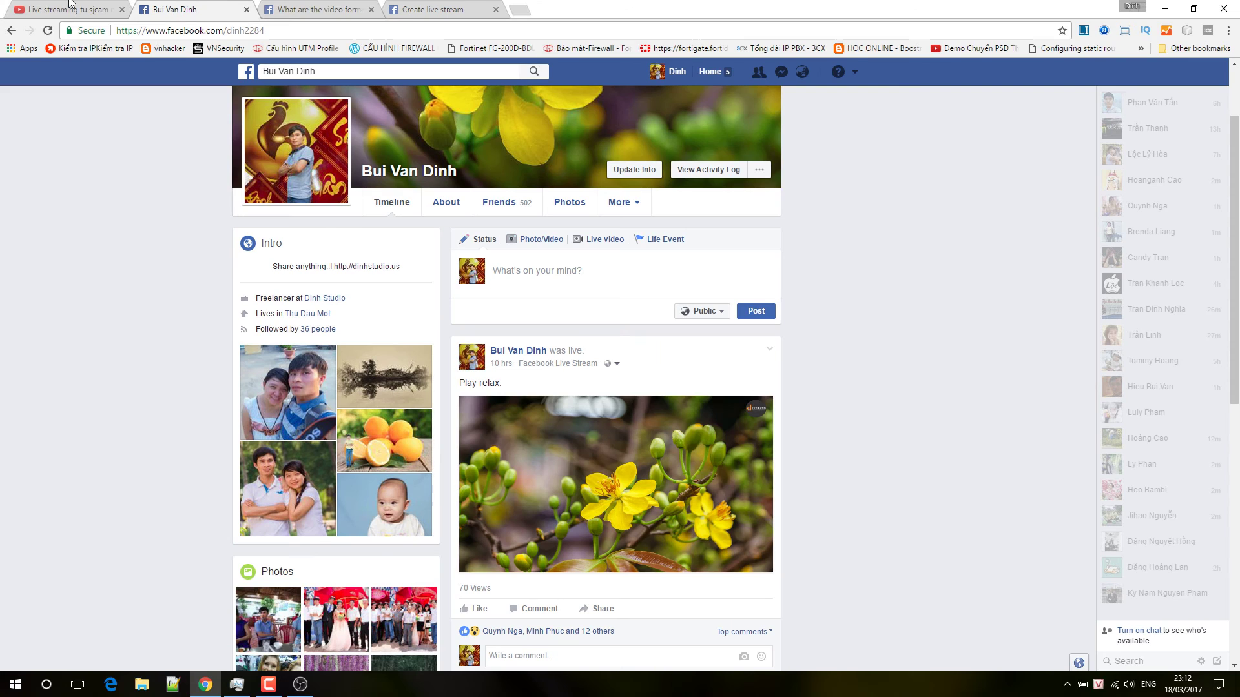
left_click(48, 31)
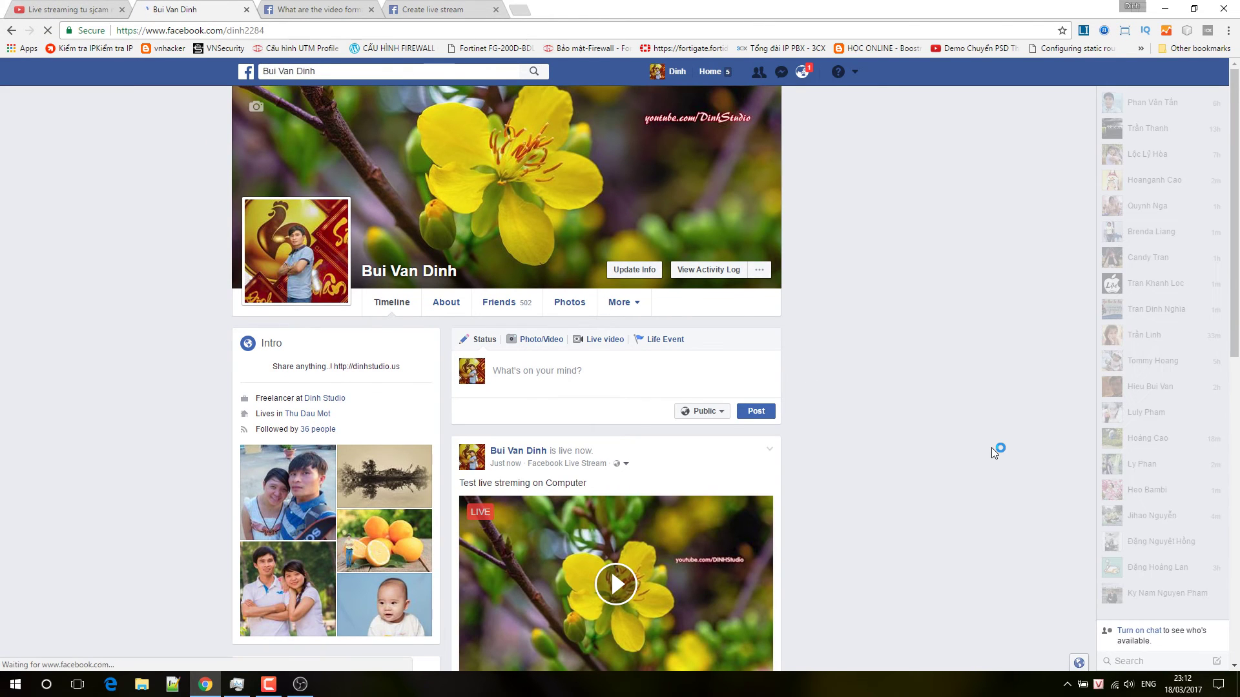
Open an incognito window and try to load the Facebook profile's address without logging in
scroll(991, 448, "down", 1)
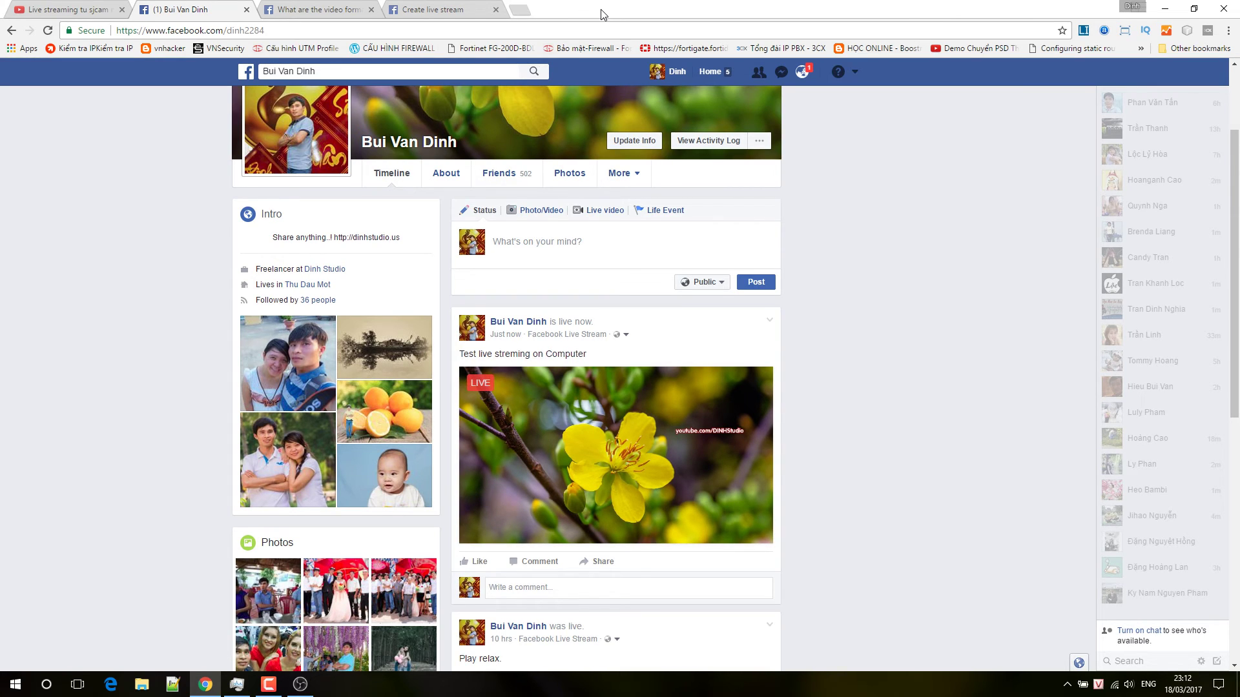
key("ctrl+shift+n")
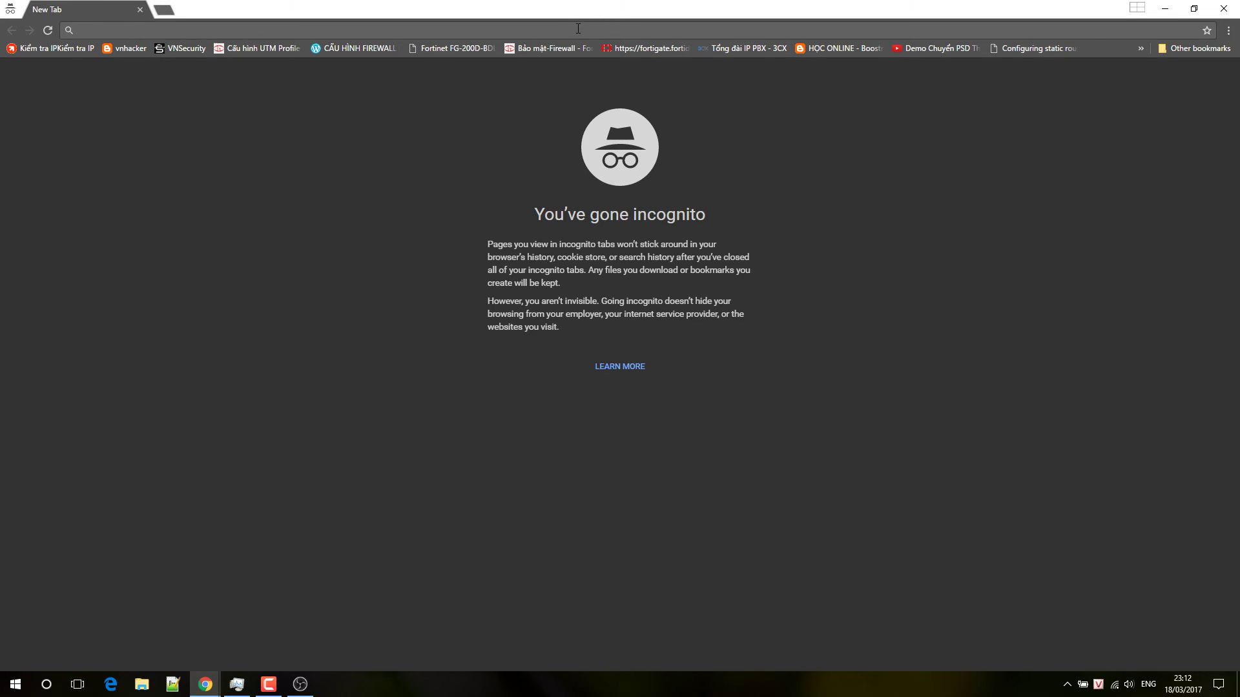
type("facebook.com")
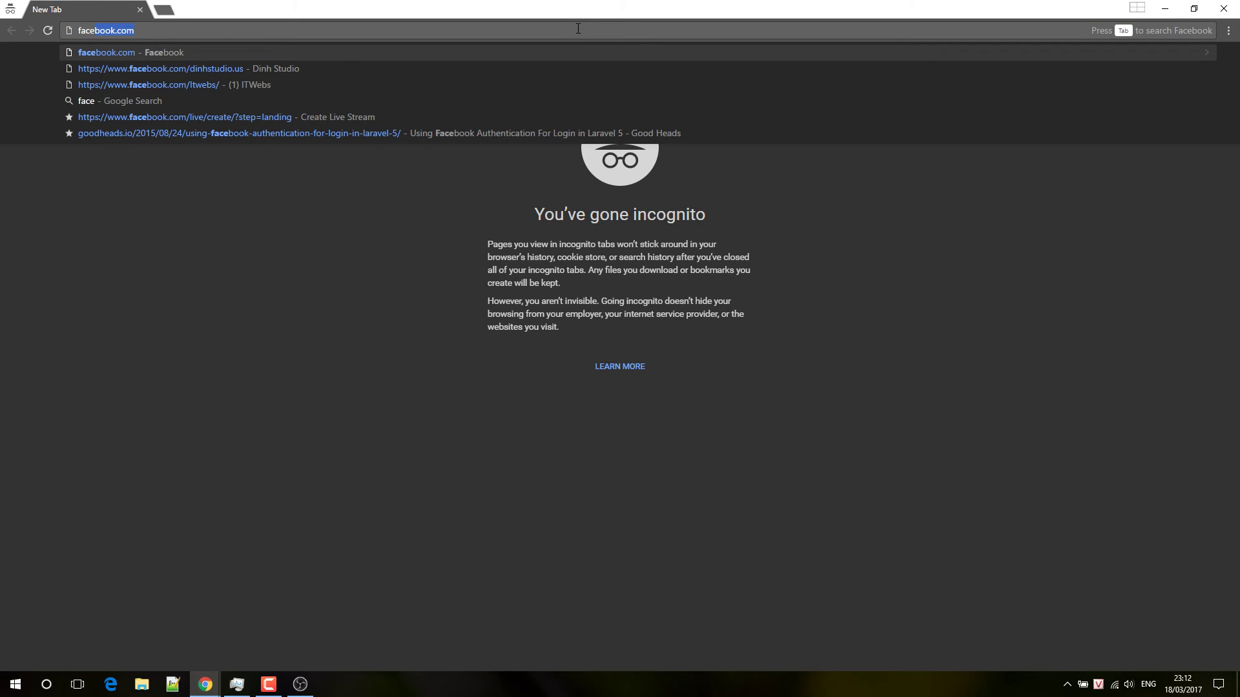
key("Right")
type("/diinh2")
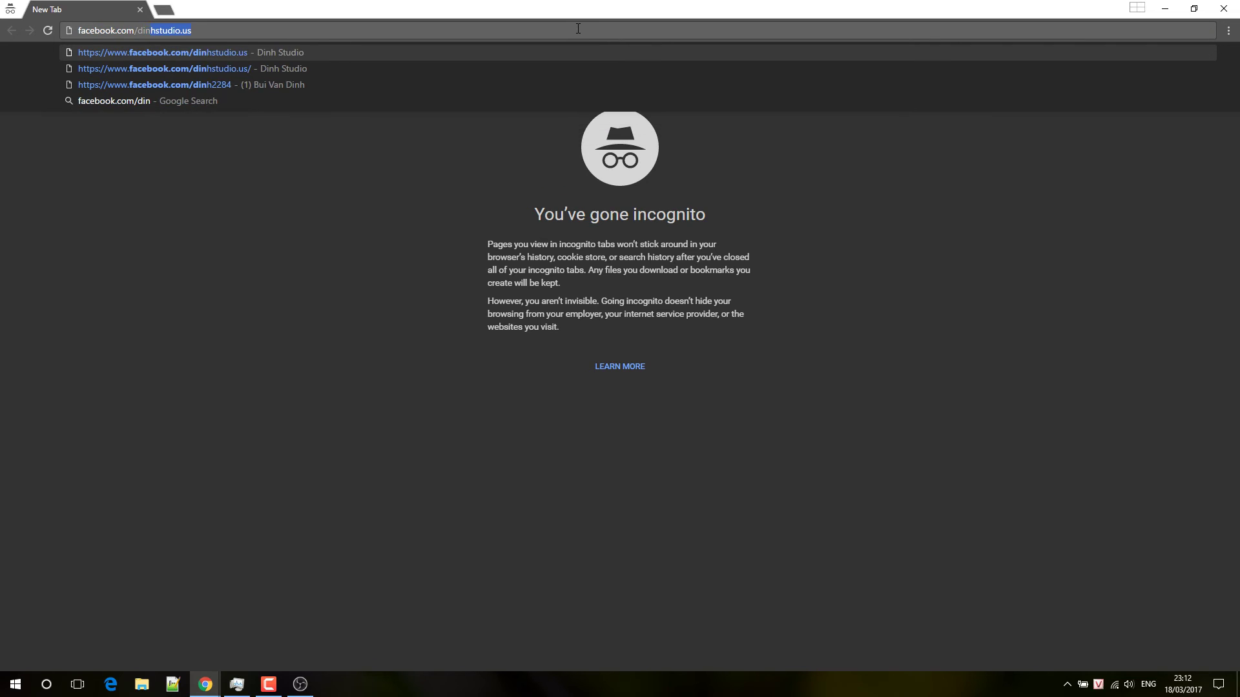
type("84")
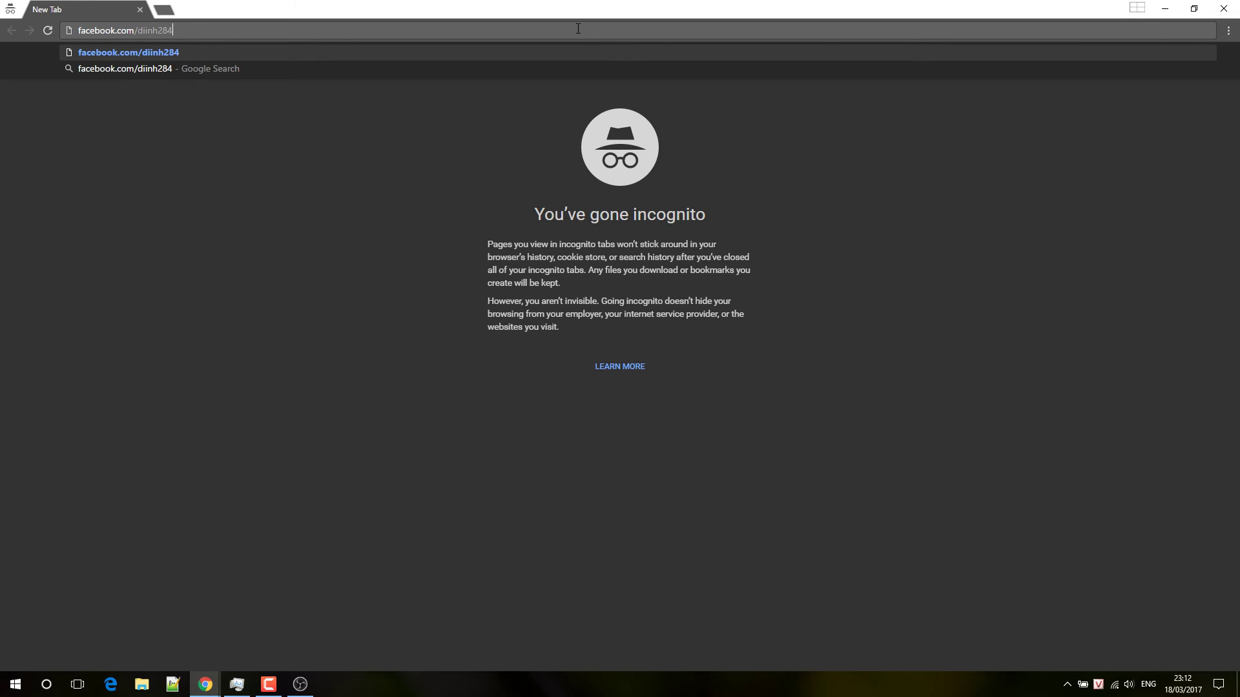
key("Return")
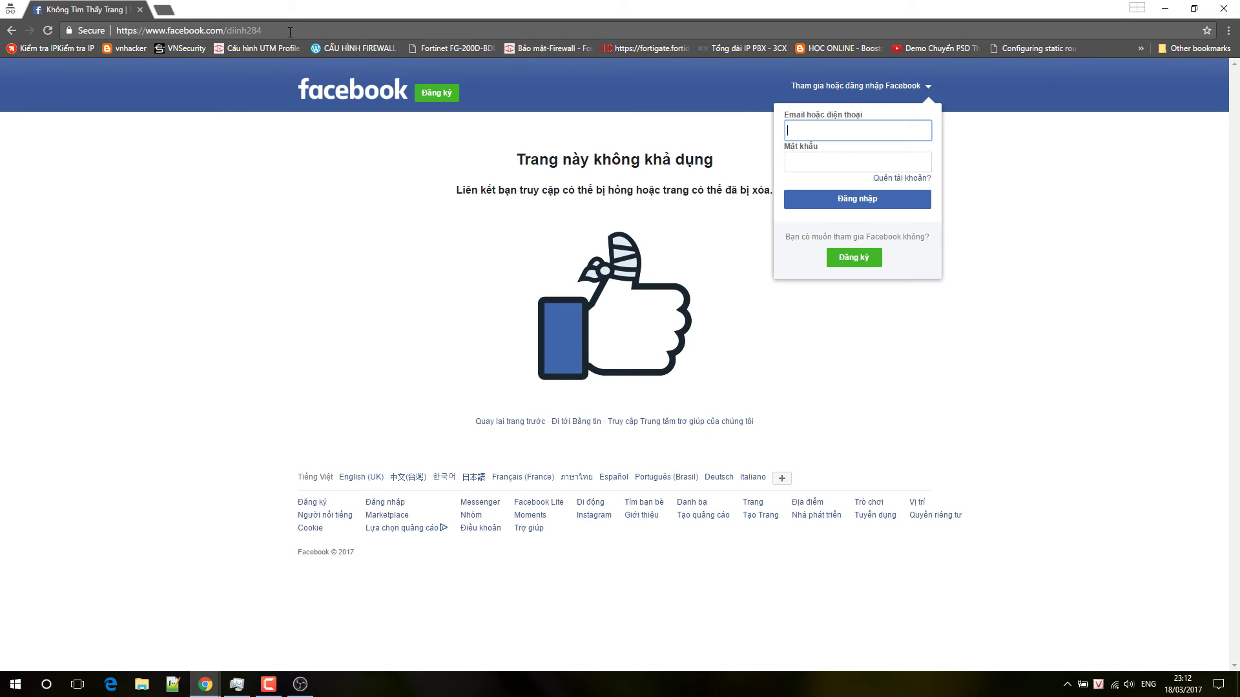
Correct the profile address in the incognito window, reload the public profile to look for the live post, and minimize the window
left_click(236, 31)
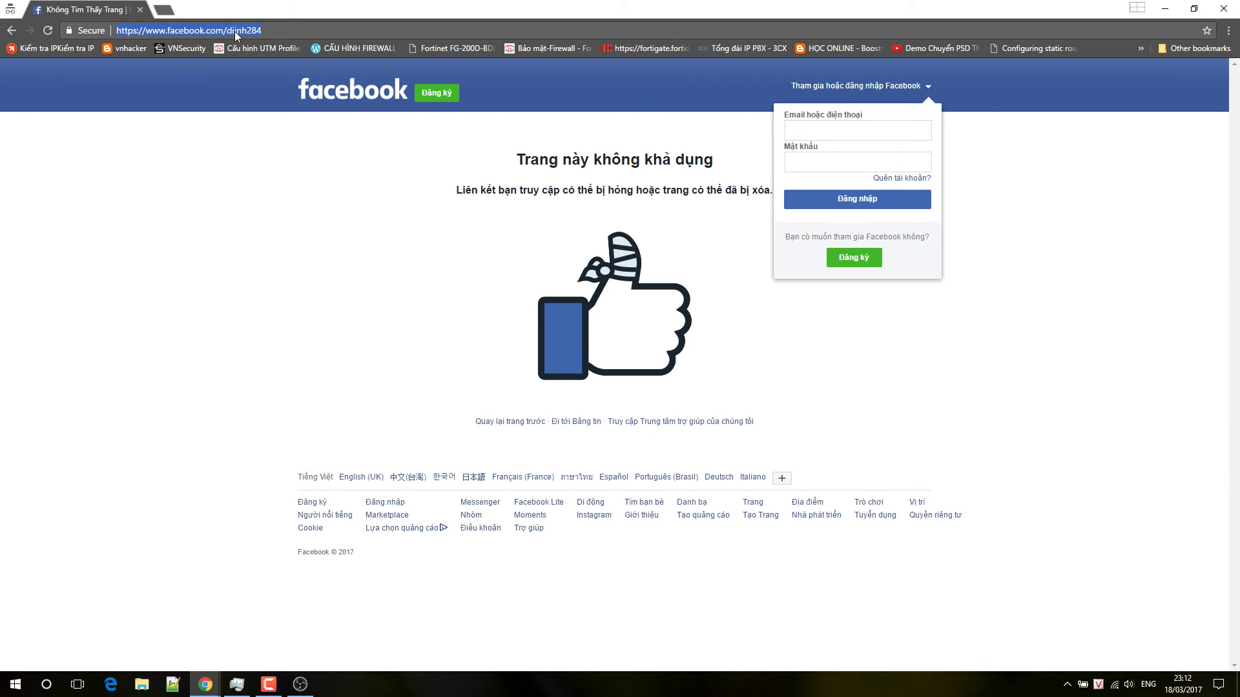
left_click(235, 31)
key("BackSpace")
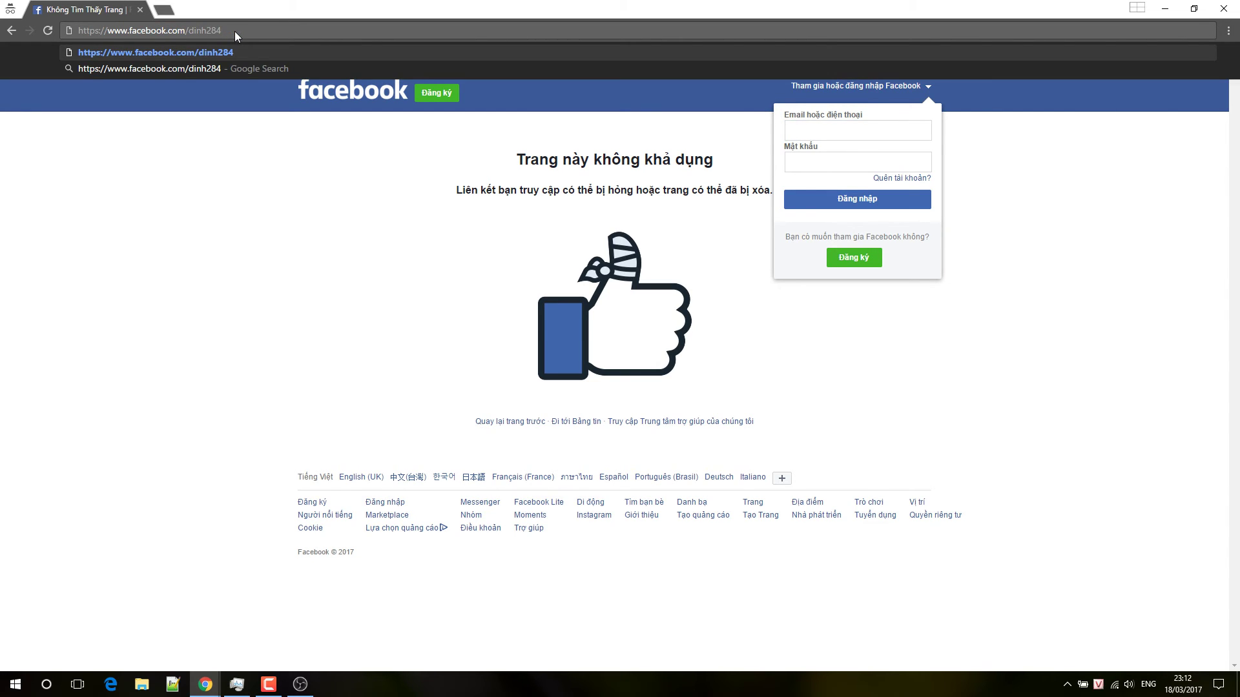
type("2")
key("Return")
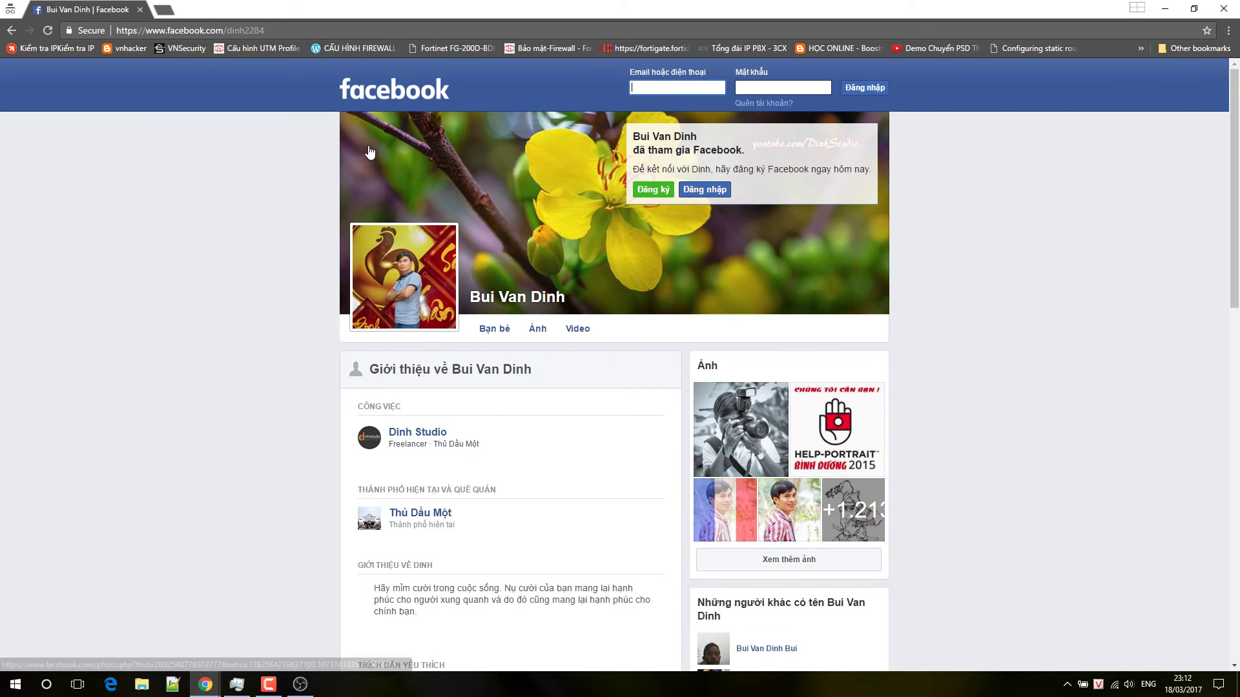
left_click(48, 30)
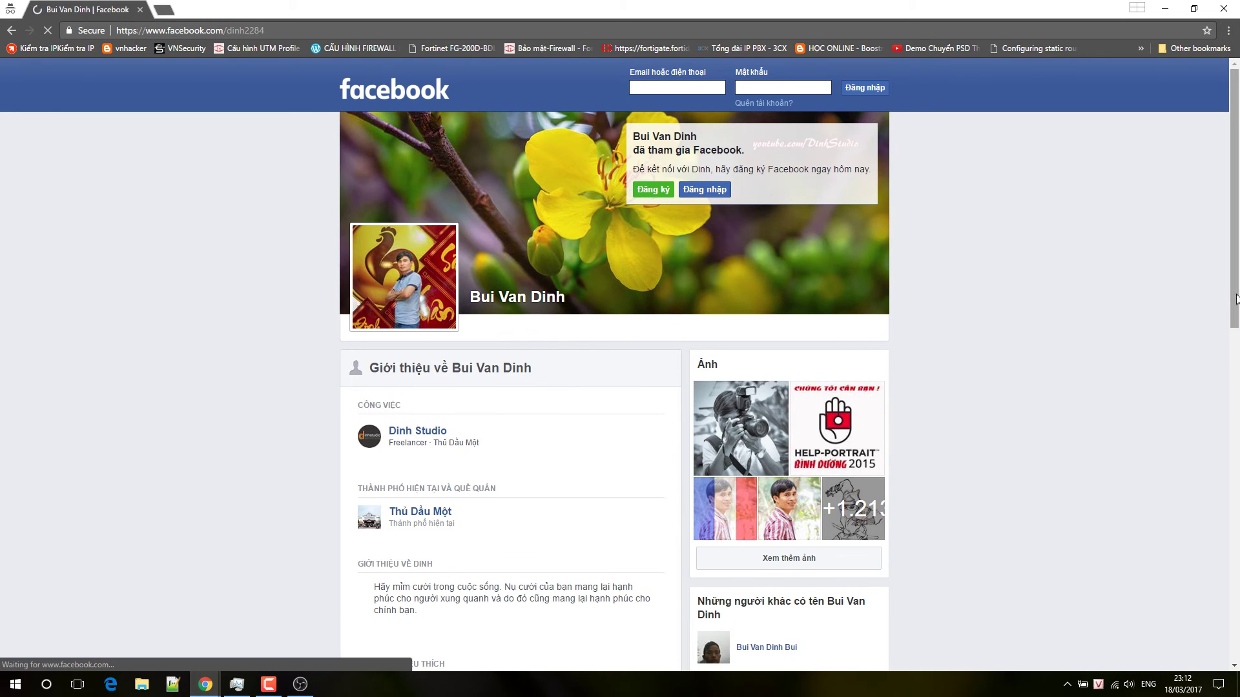
left_click_drag(1235, 307, 1217, 279)
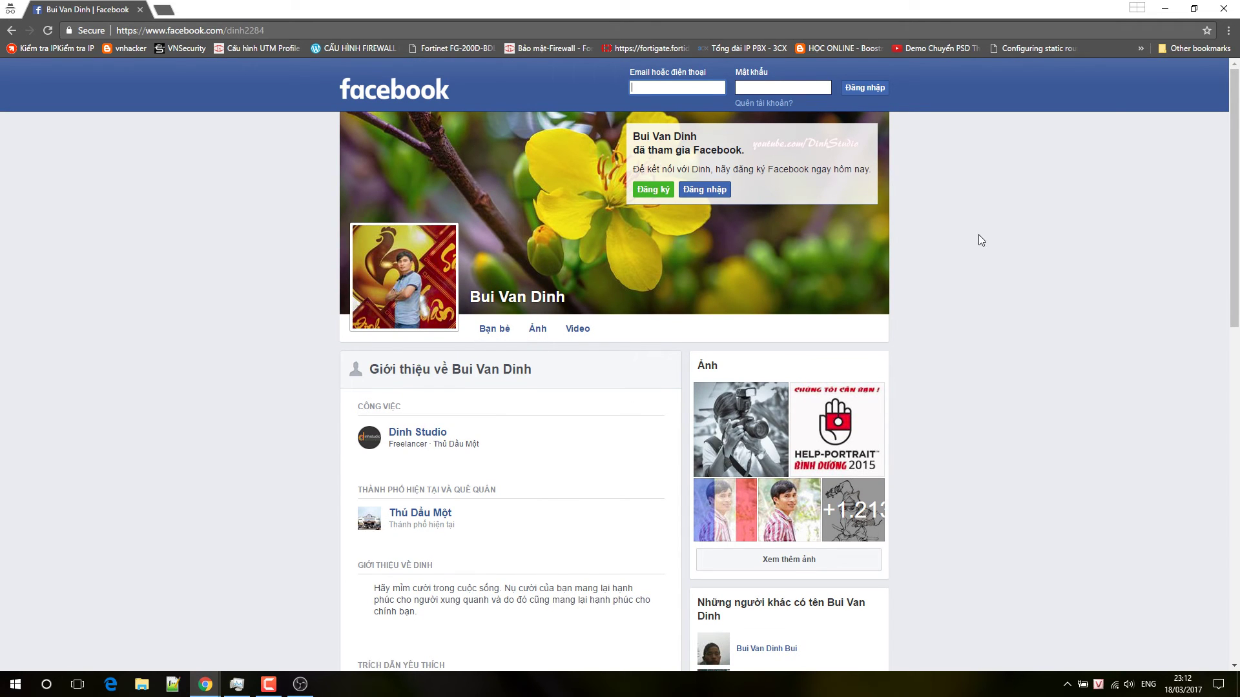
left_click(1169, 9)
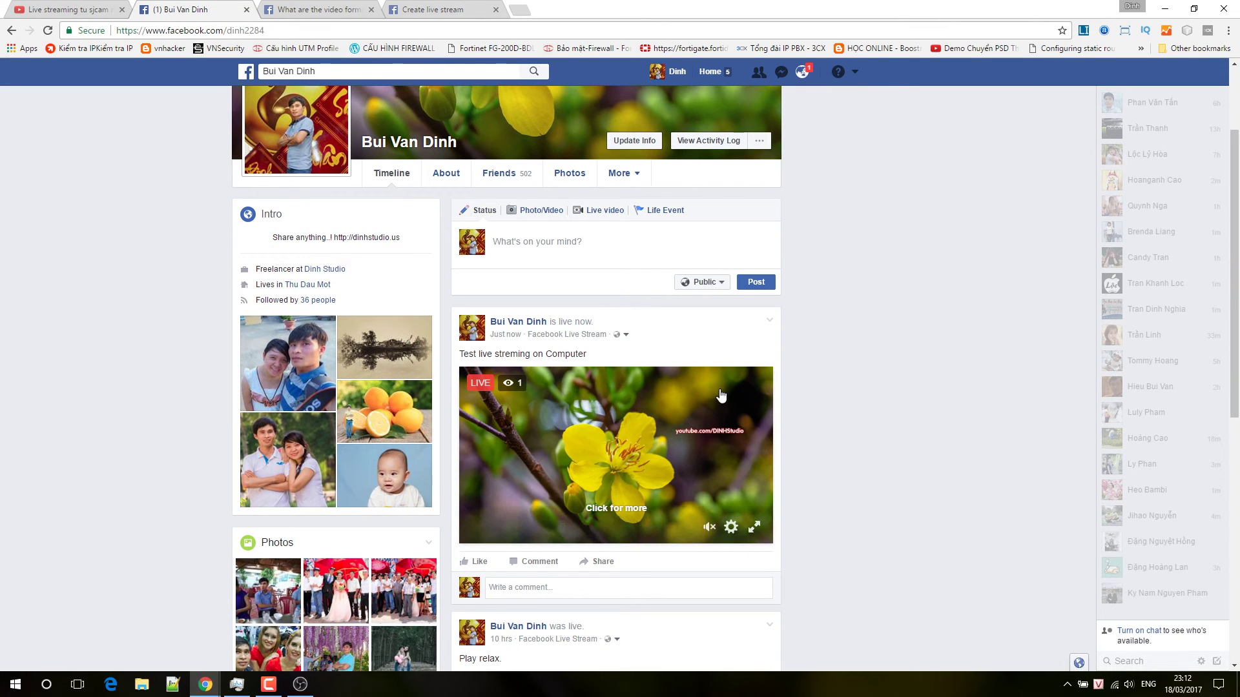
Turn up the live video's volume on the timeline and post the comment "Test live" under it
mouse_move(715, 518)
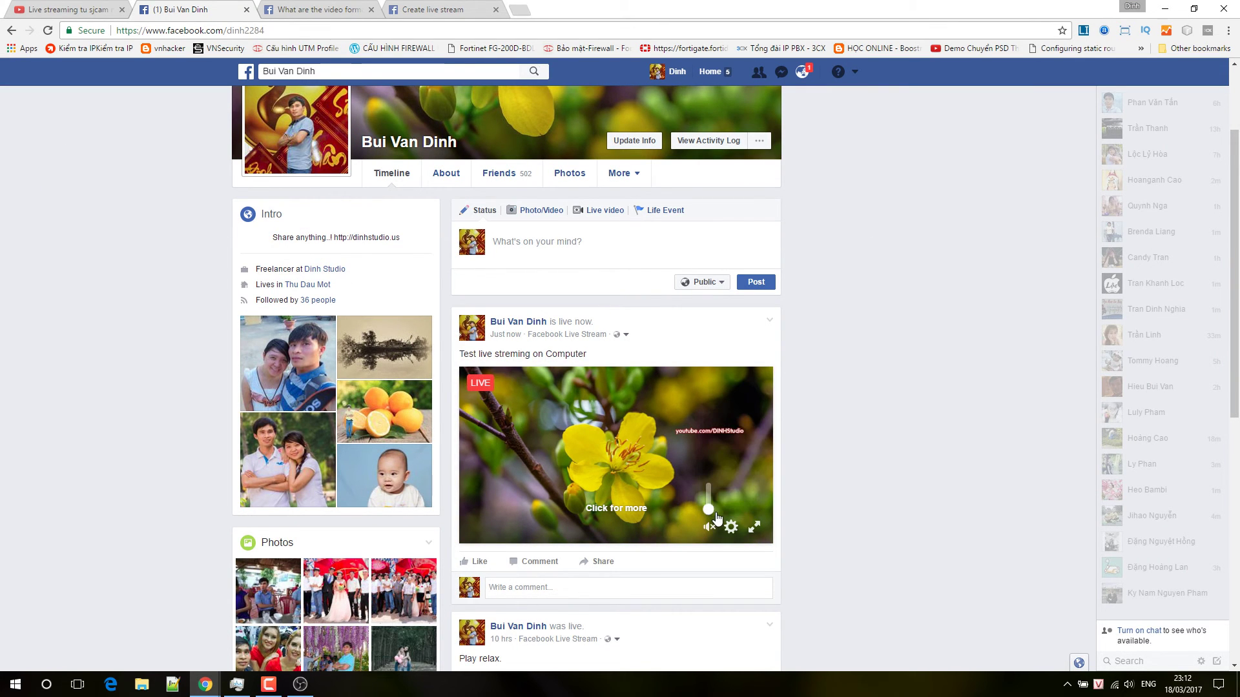
left_click_drag(715, 514, 708, 484)
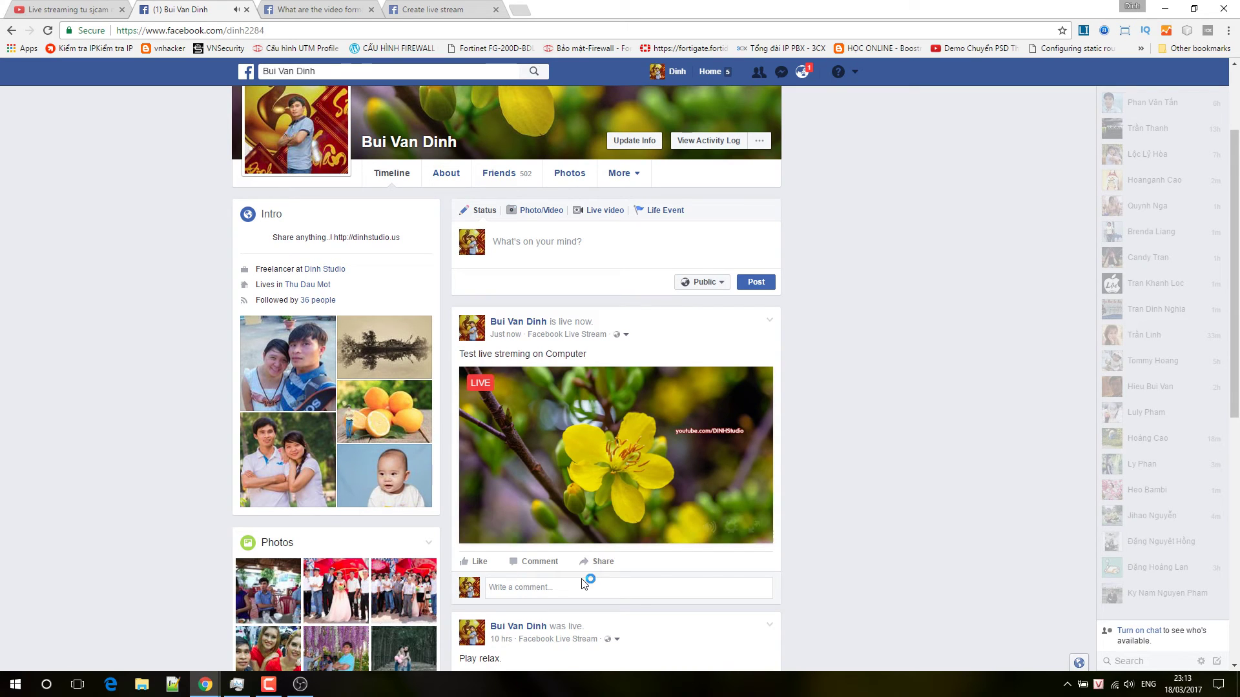
left_click(508, 586)
type("Test live")
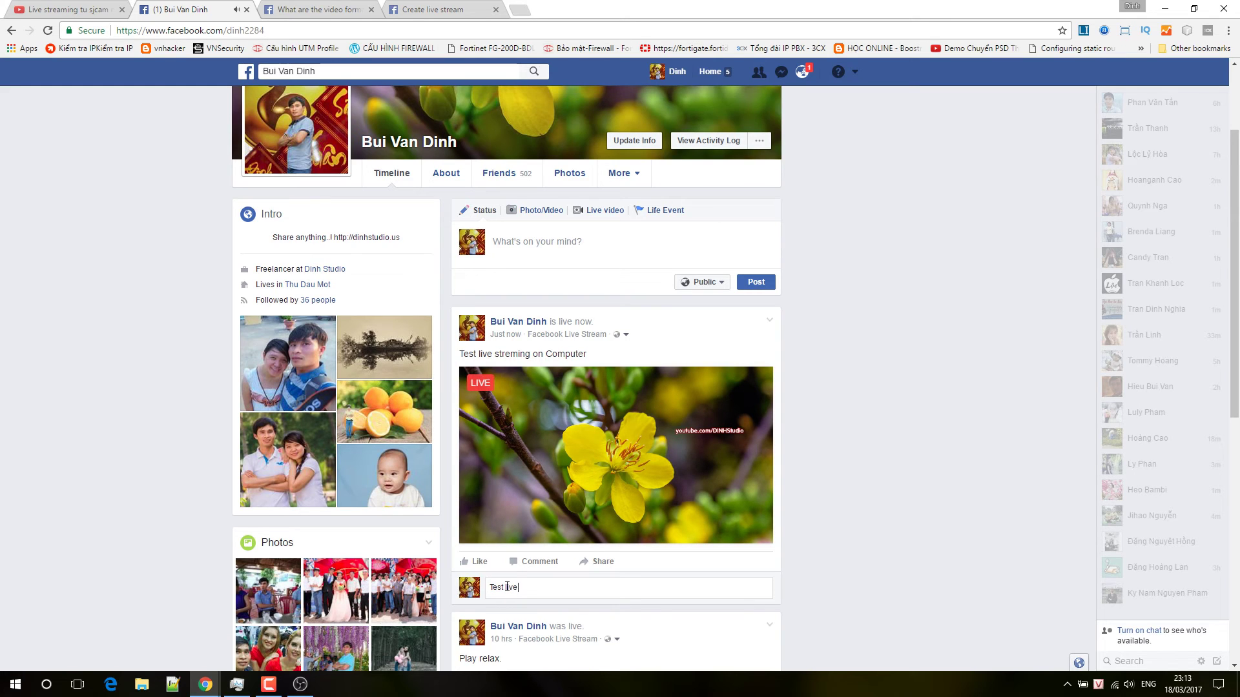
key("Return")
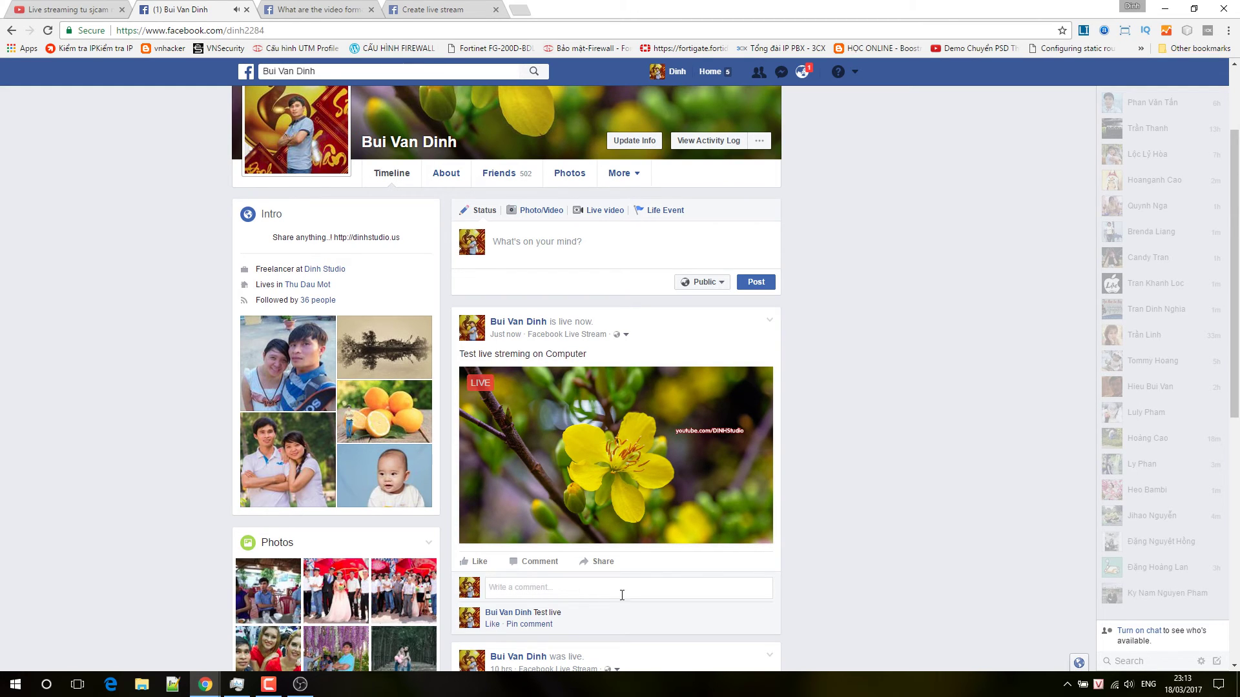
Switch to OBS Studio and transition the m20 camera preview to the live output
left_click(300, 684)
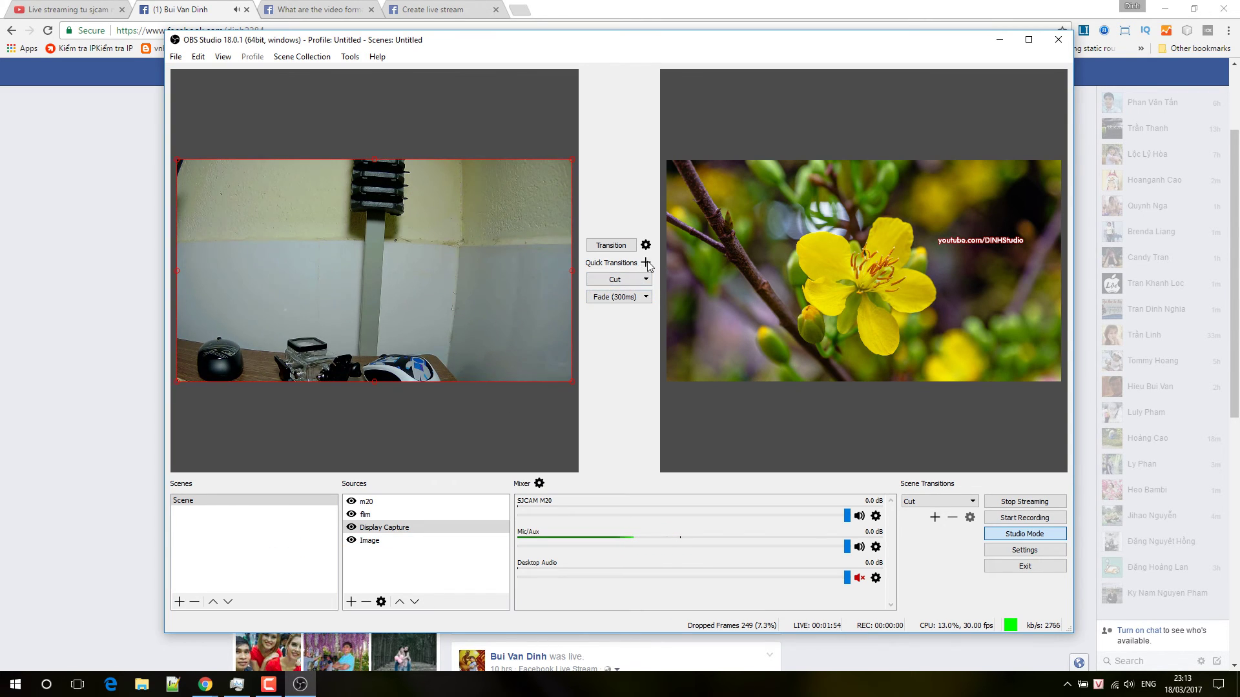
left_click(609, 248)
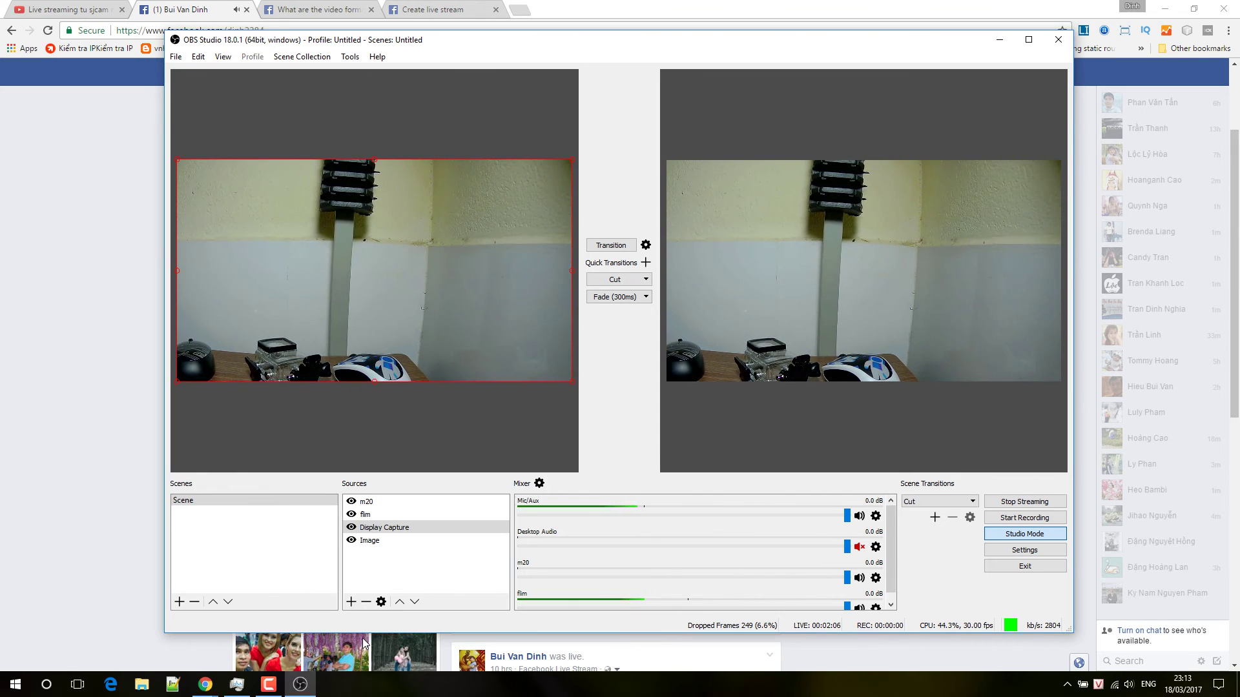
Close the incognito profile window in Chrome and check the live post on the timeline for the camera picture
left_click(211, 687)
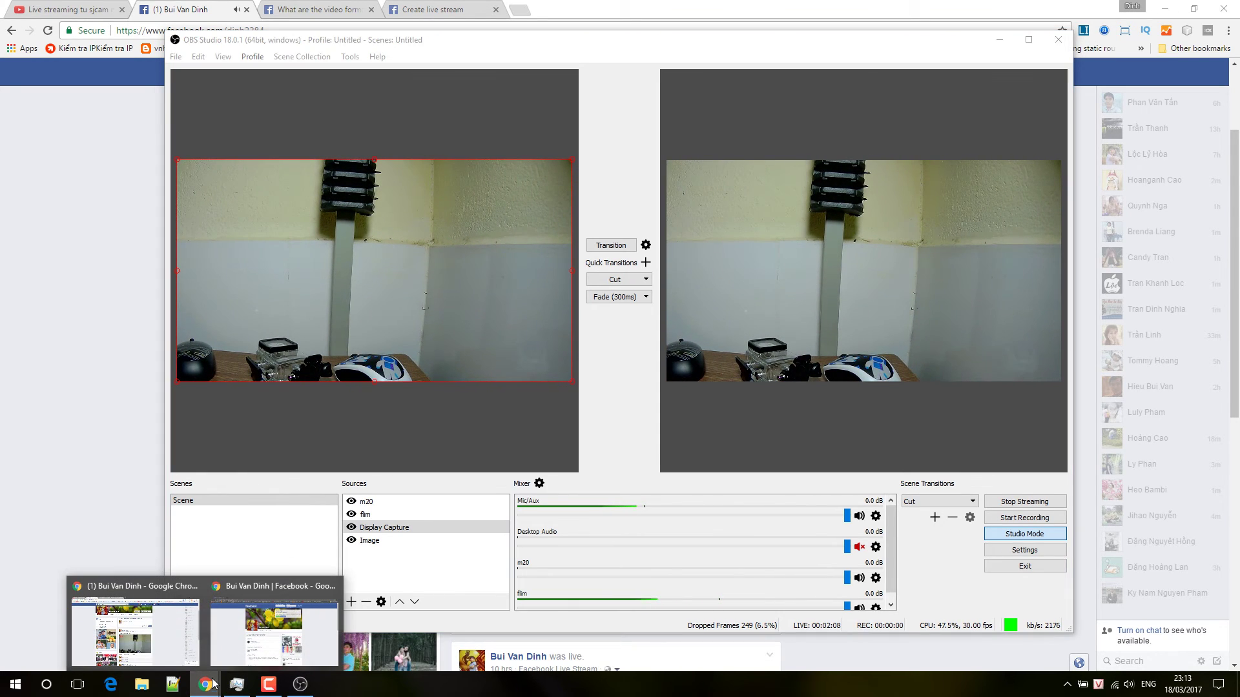
left_click(226, 654)
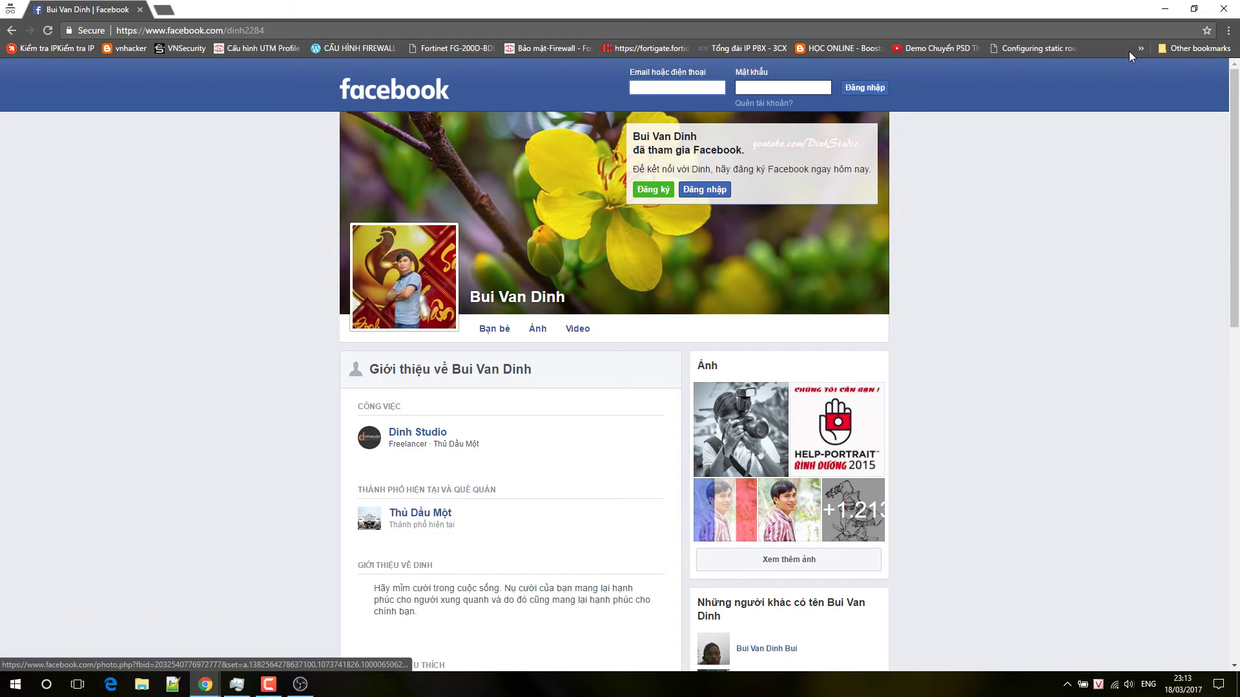
left_click(1223, 9)
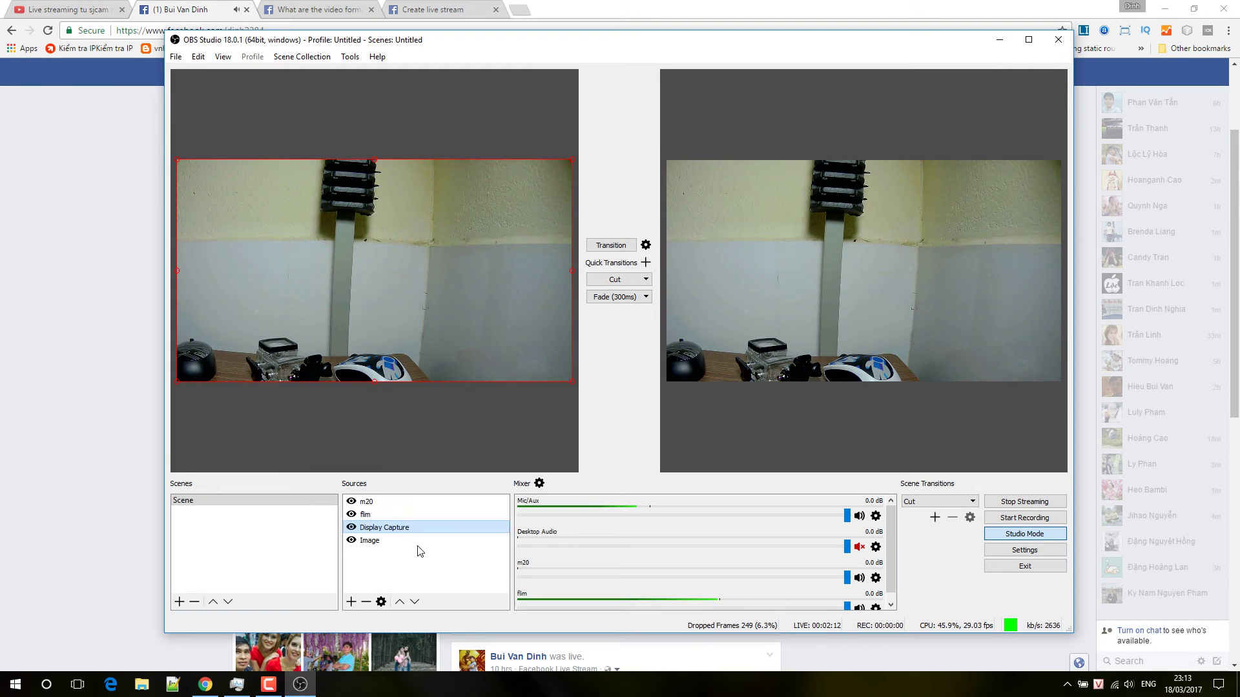
left_click(207, 687)
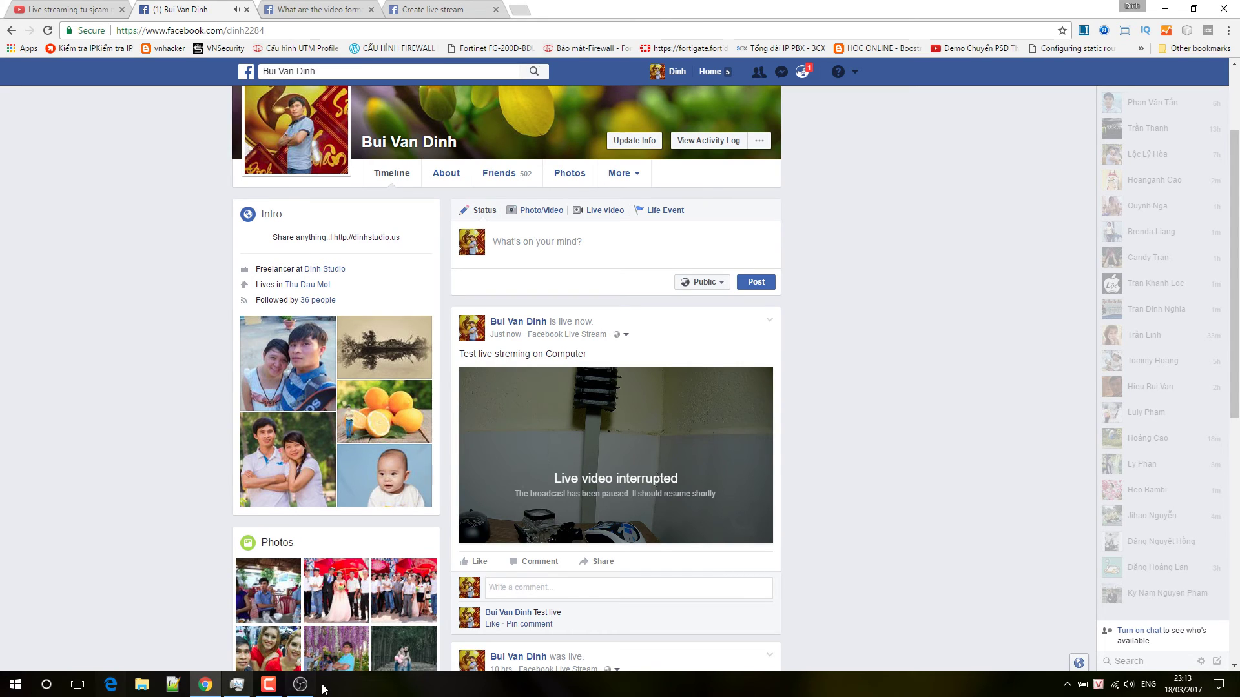
Switch to OBS Studio, move the flim source above m20 in the source order, and transition it to the live output
left_click(300, 685)
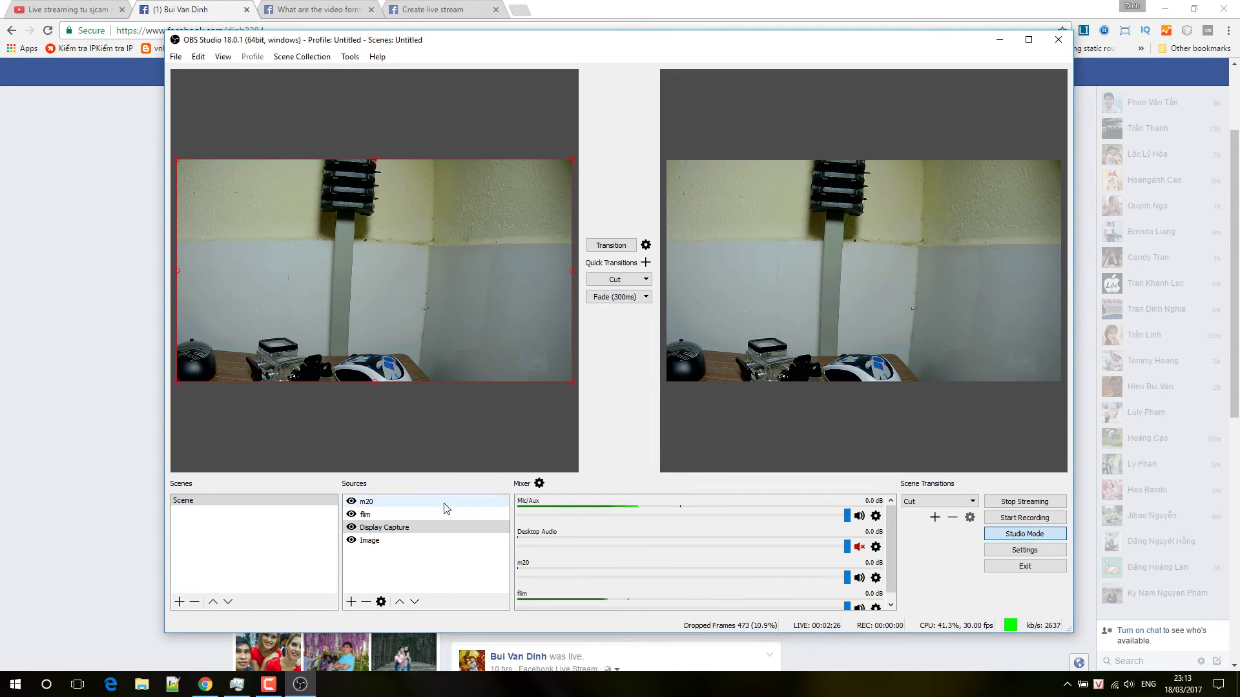
double_click(366, 516)
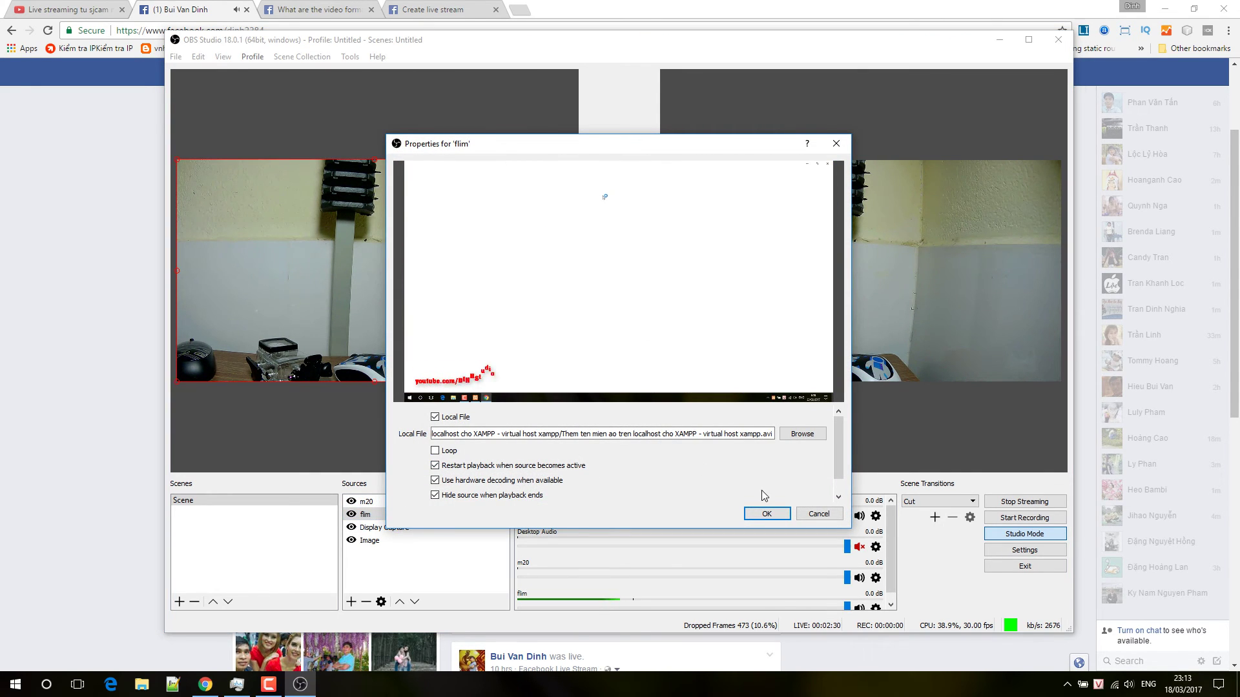
left_click(763, 514)
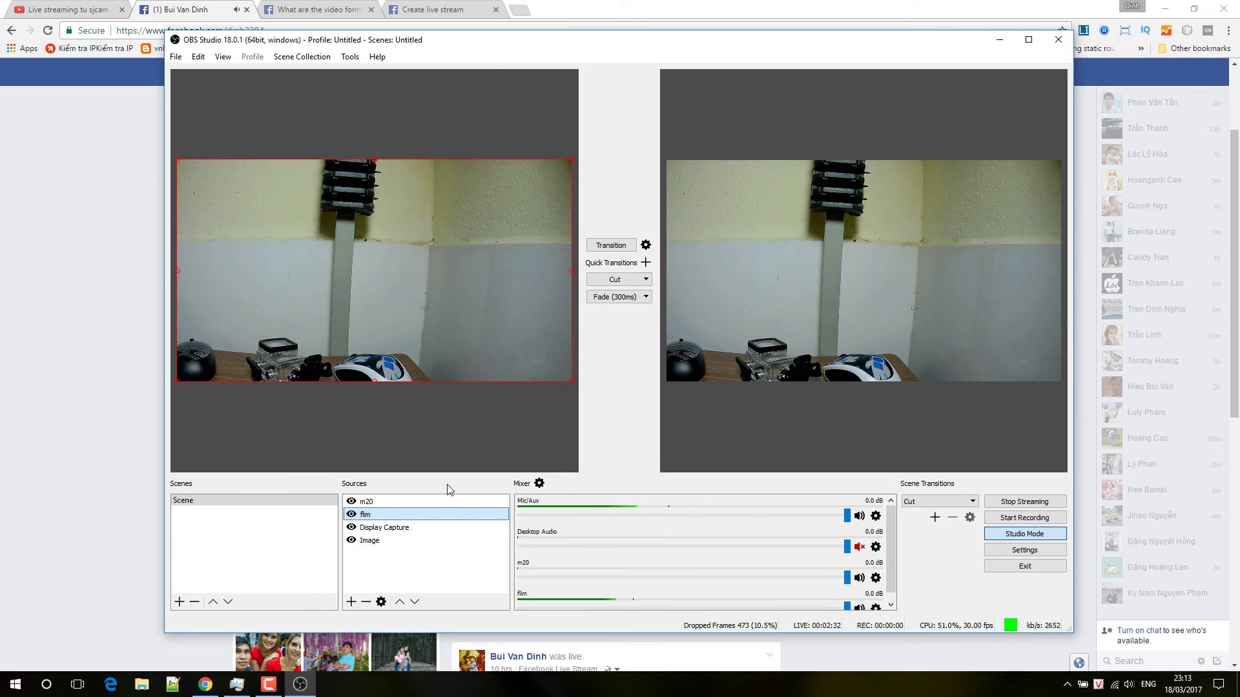
left_click(401, 602)
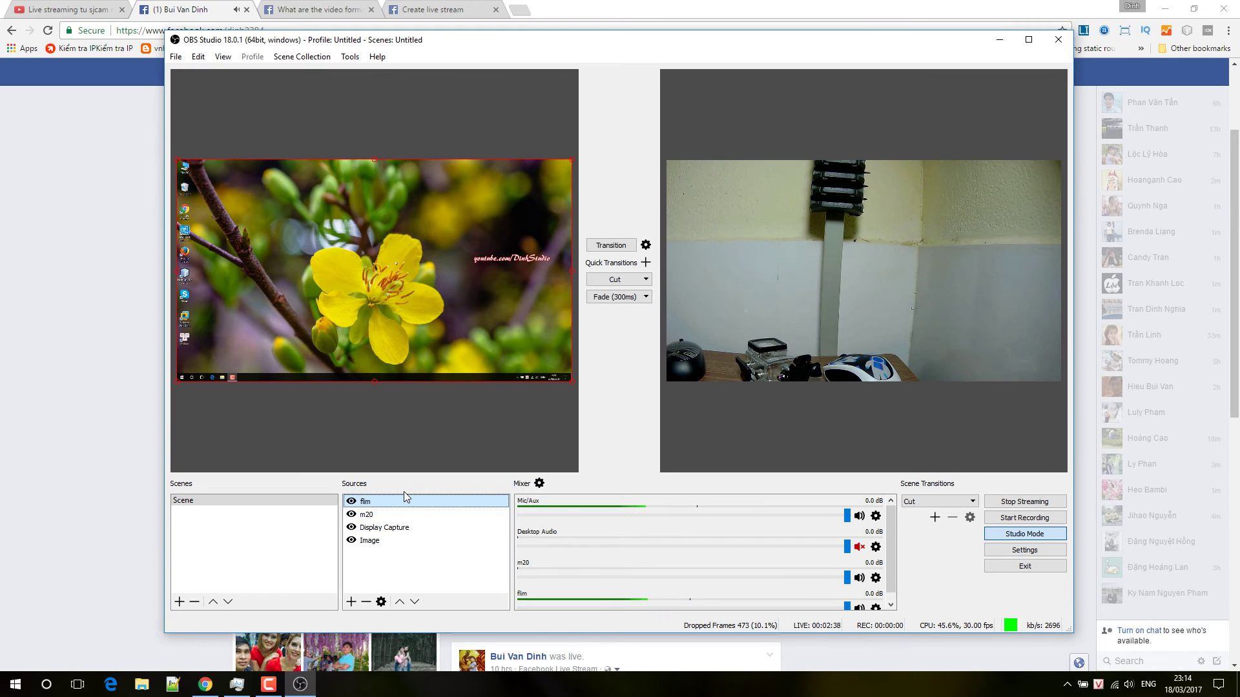
left_click(607, 247)
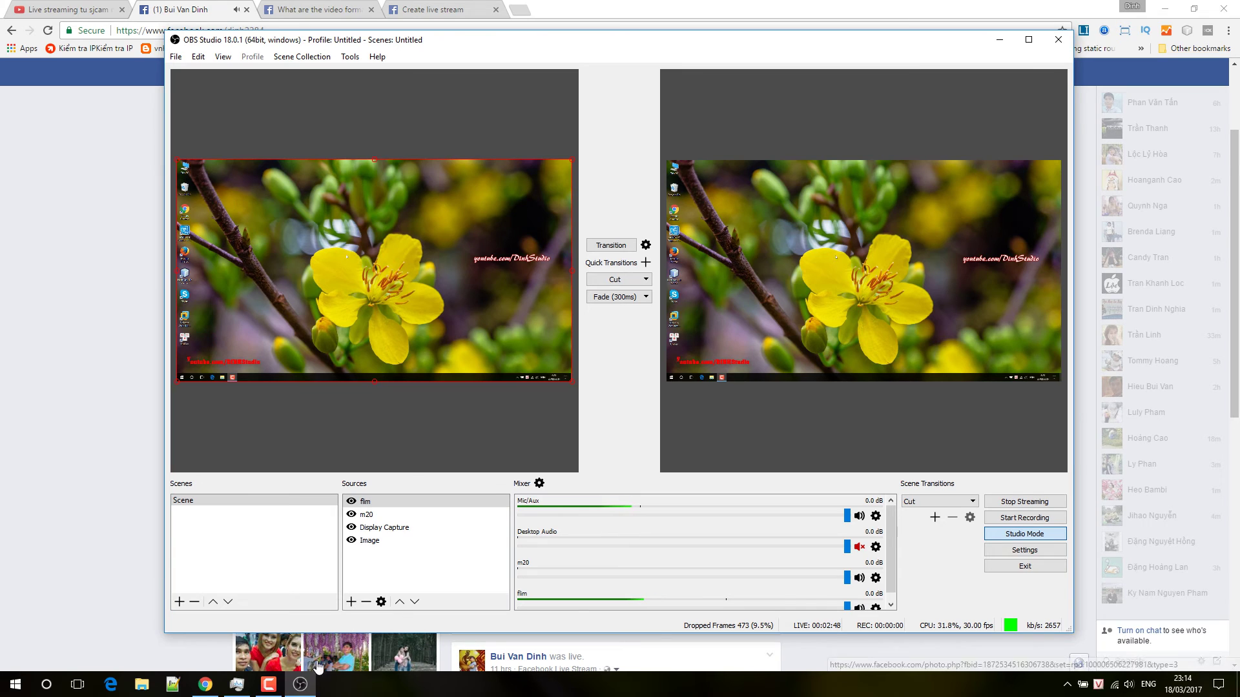
Switch to Chrome, glance at the notifications, and reopen the profile timeline to watch the flim video in the live post
left_click(205, 693)
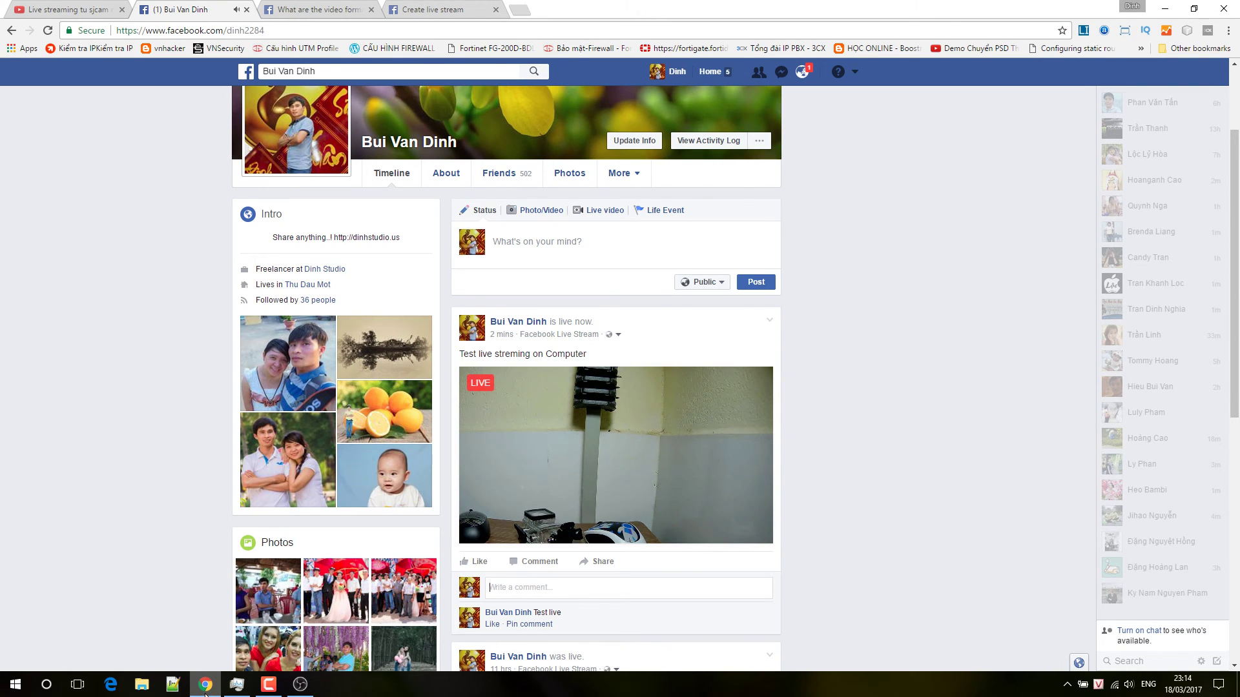
left_click(801, 76)
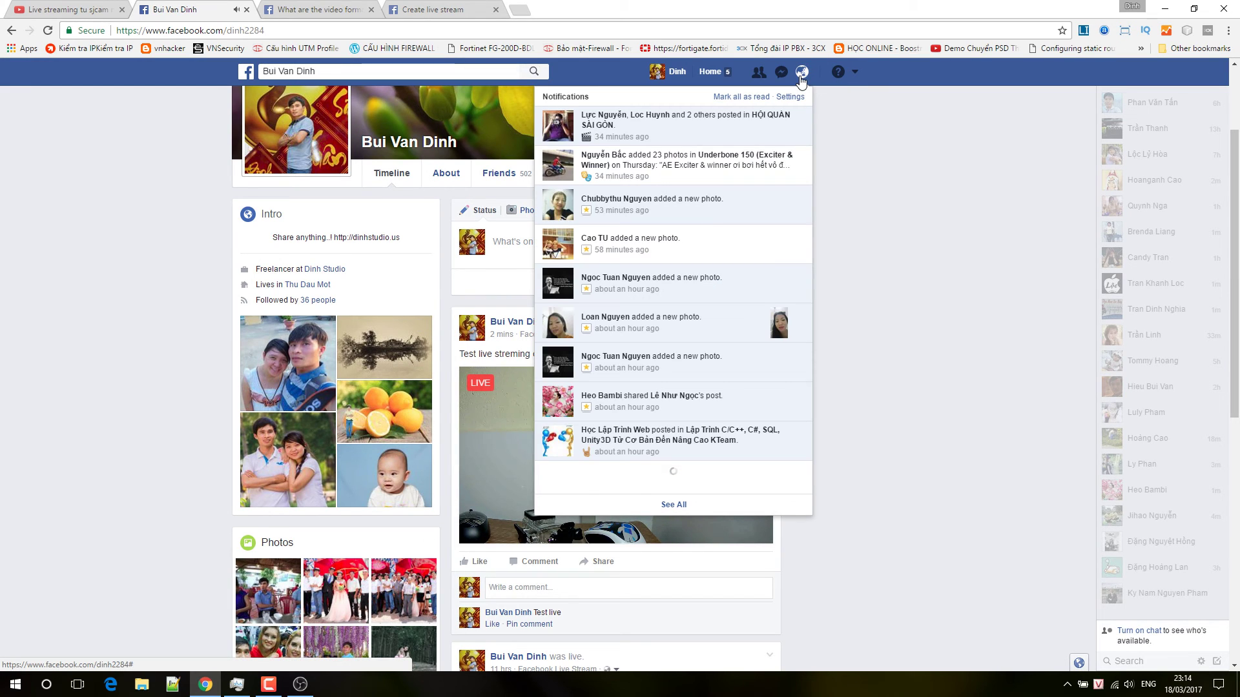
left_click(802, 72)
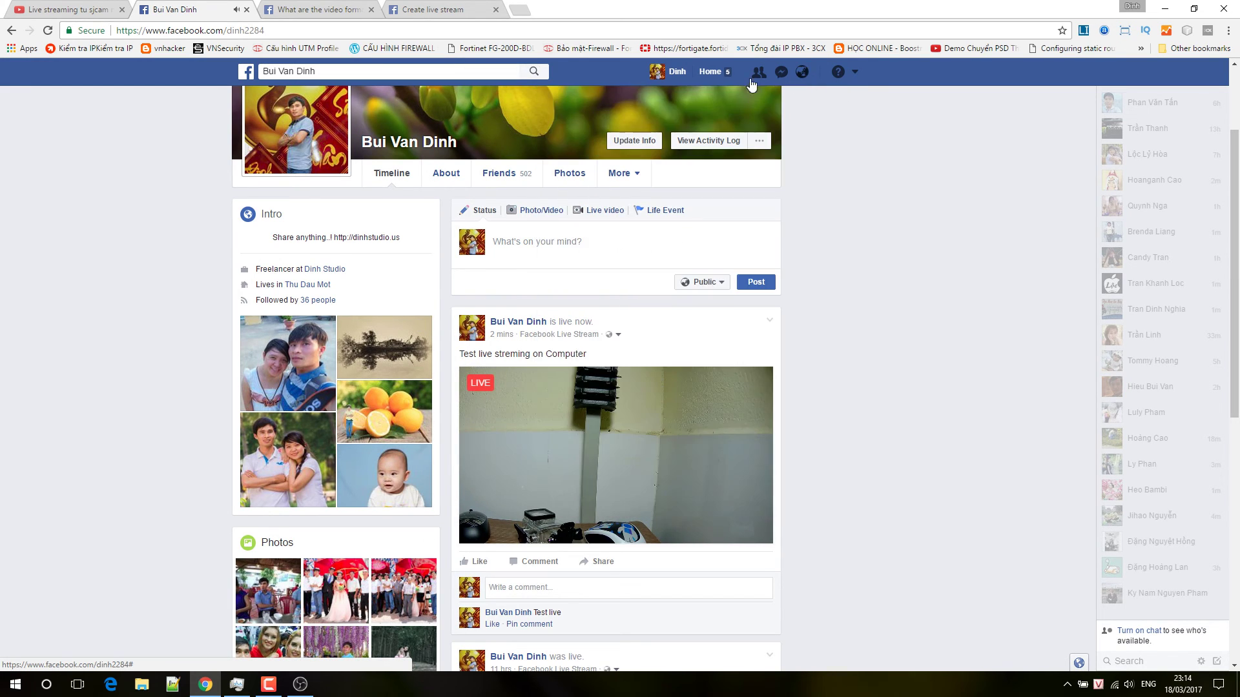
left_click(678, 72)
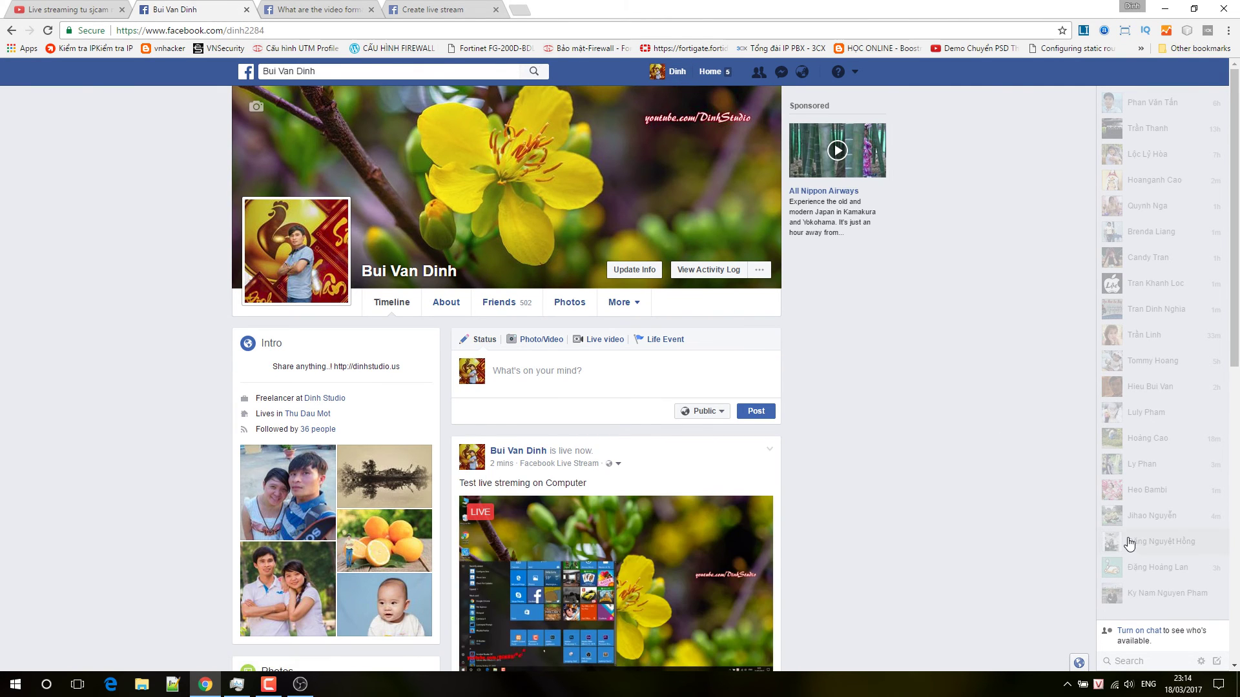
left_click_drag(1235, 328, 1238, 368)
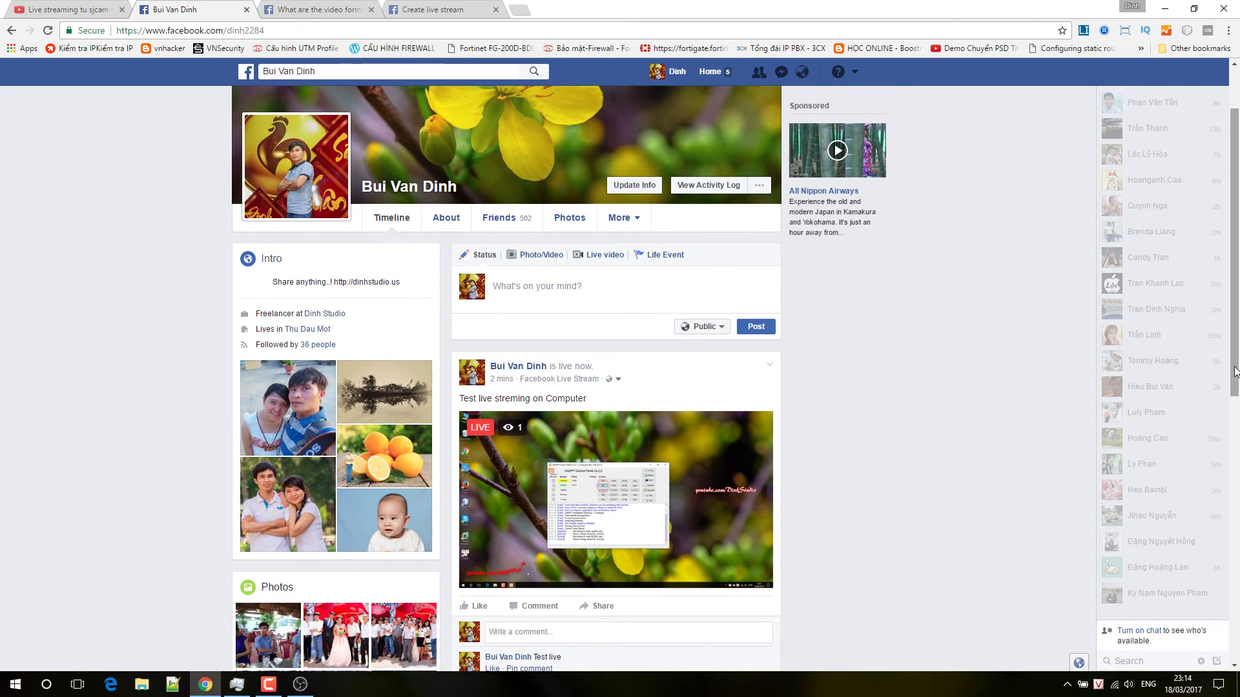
left_click_drag(1238, 368, 1237, 410)
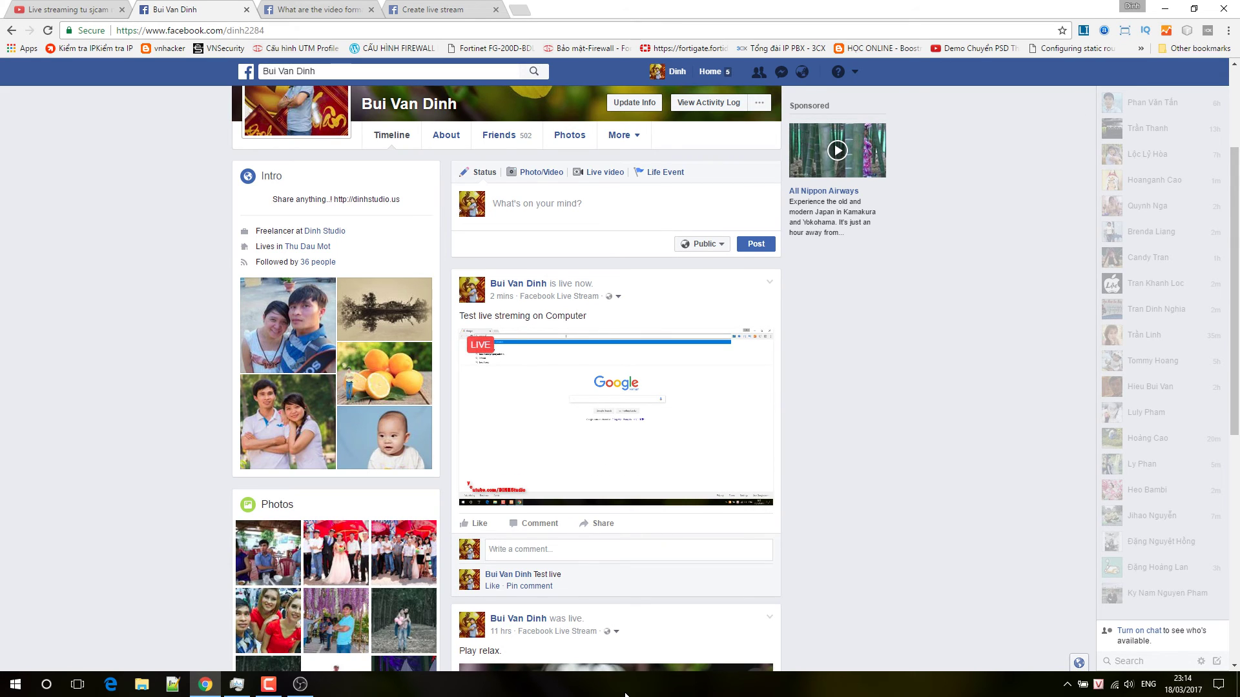
Open Task Manager to check CPU performance during the live stream, and minimize it
right_click(625, 695)
left_click(660, 629)
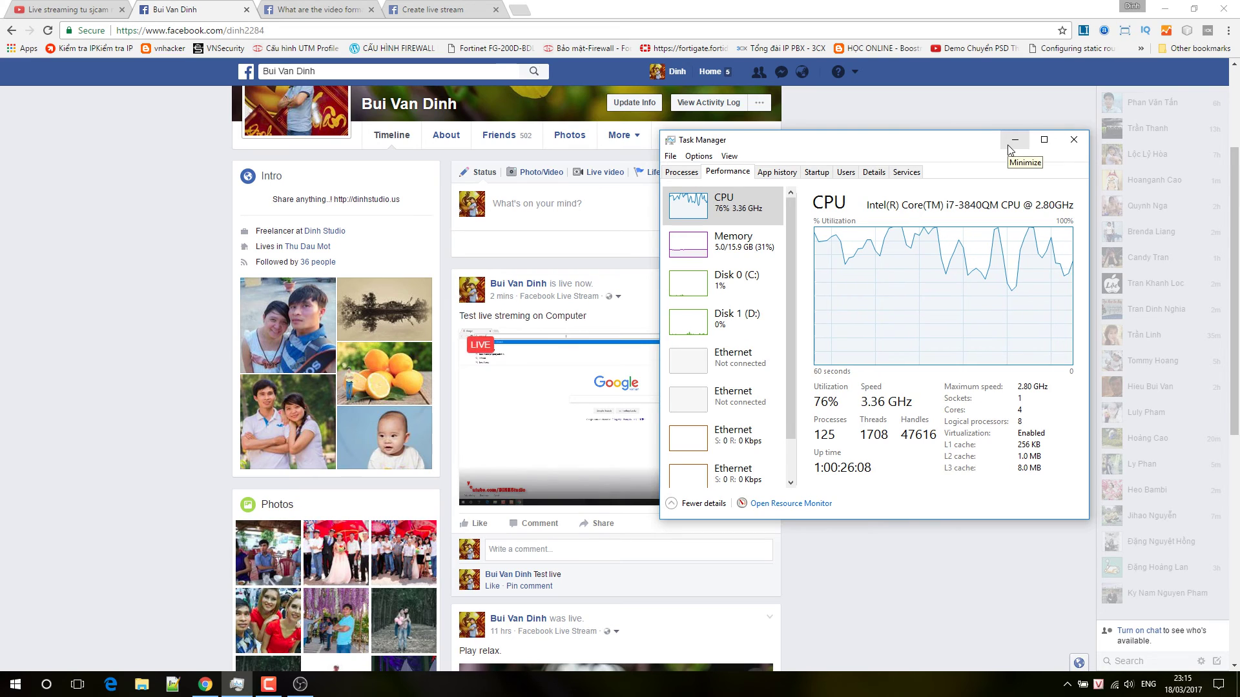
left_click(1011, 144)
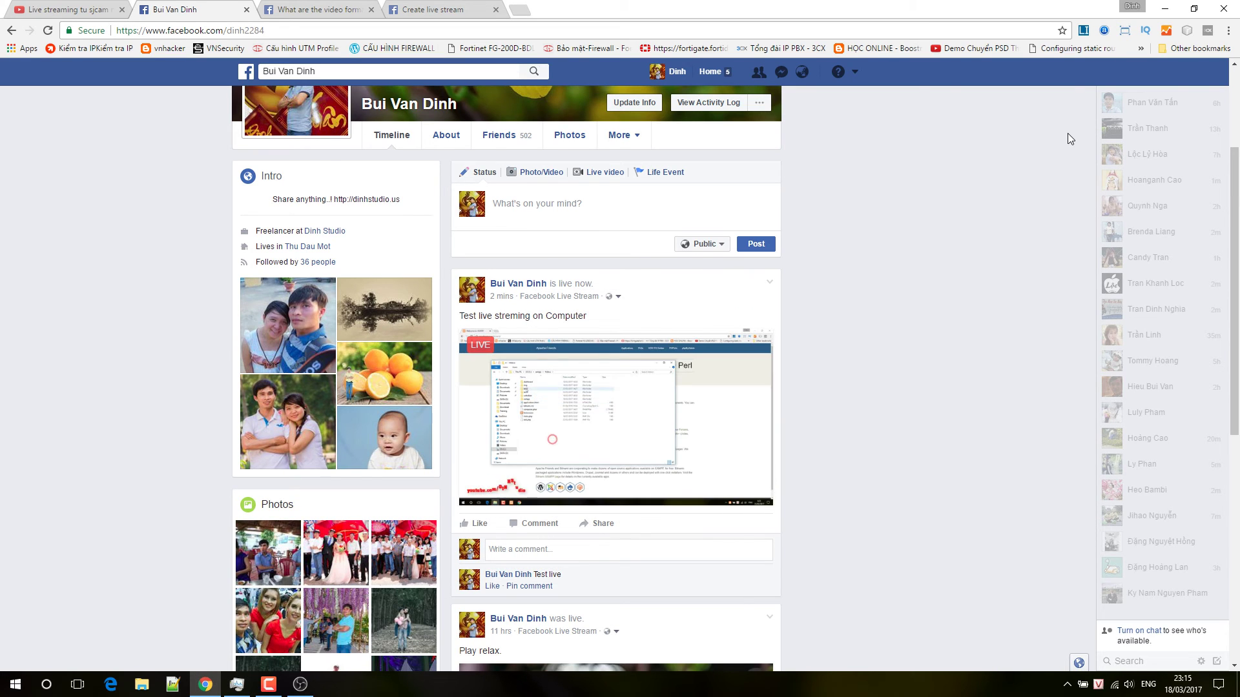
Switch to OBS Studio, move the m20 source above flim in the source order, and transition it to the live output
left_click(1162, 8)
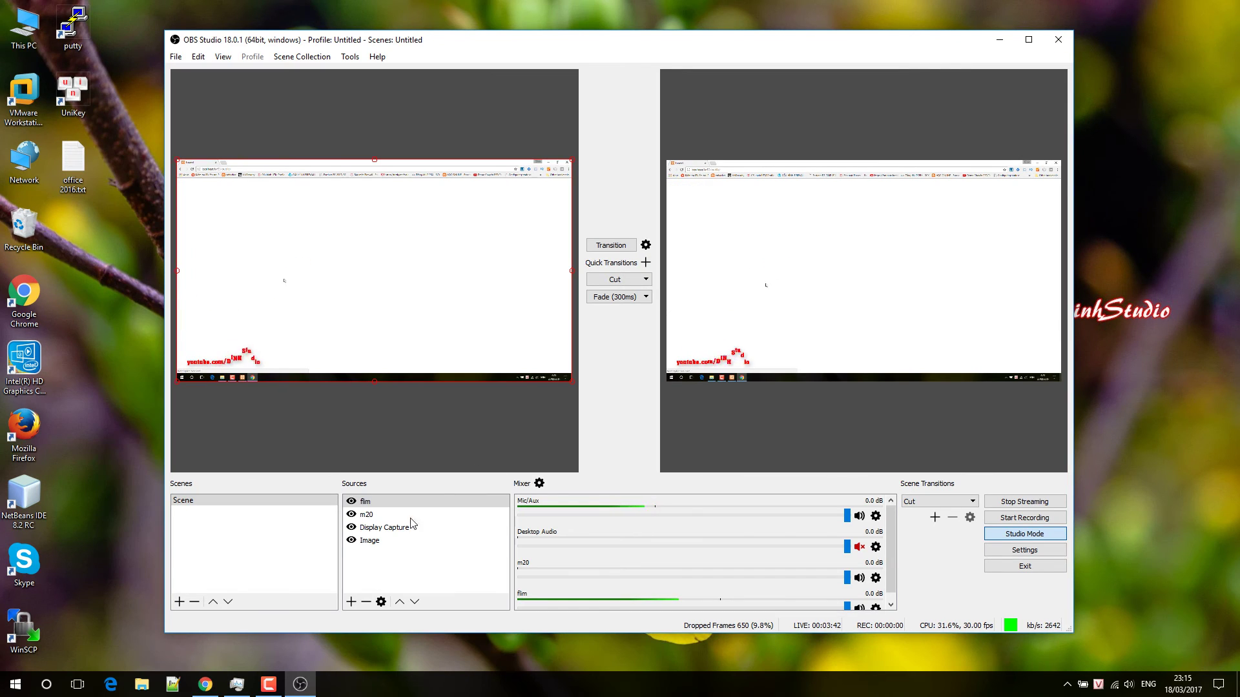
left_click(466, 515)
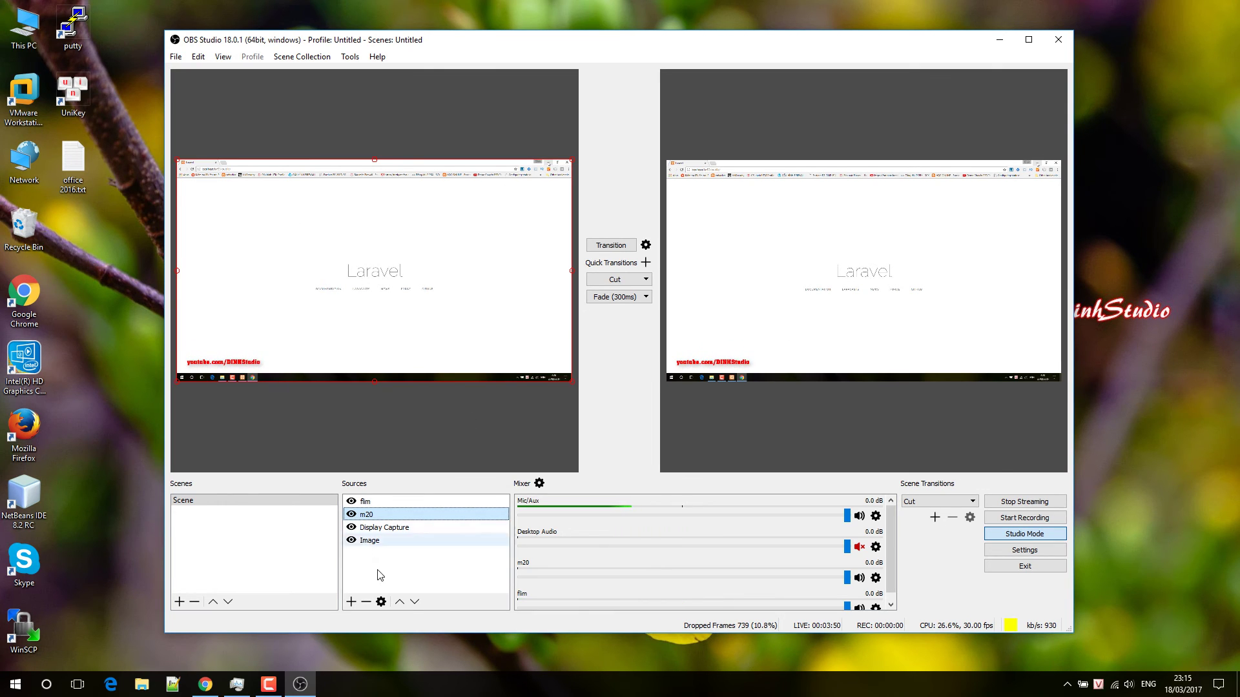
left_click(399, 601)
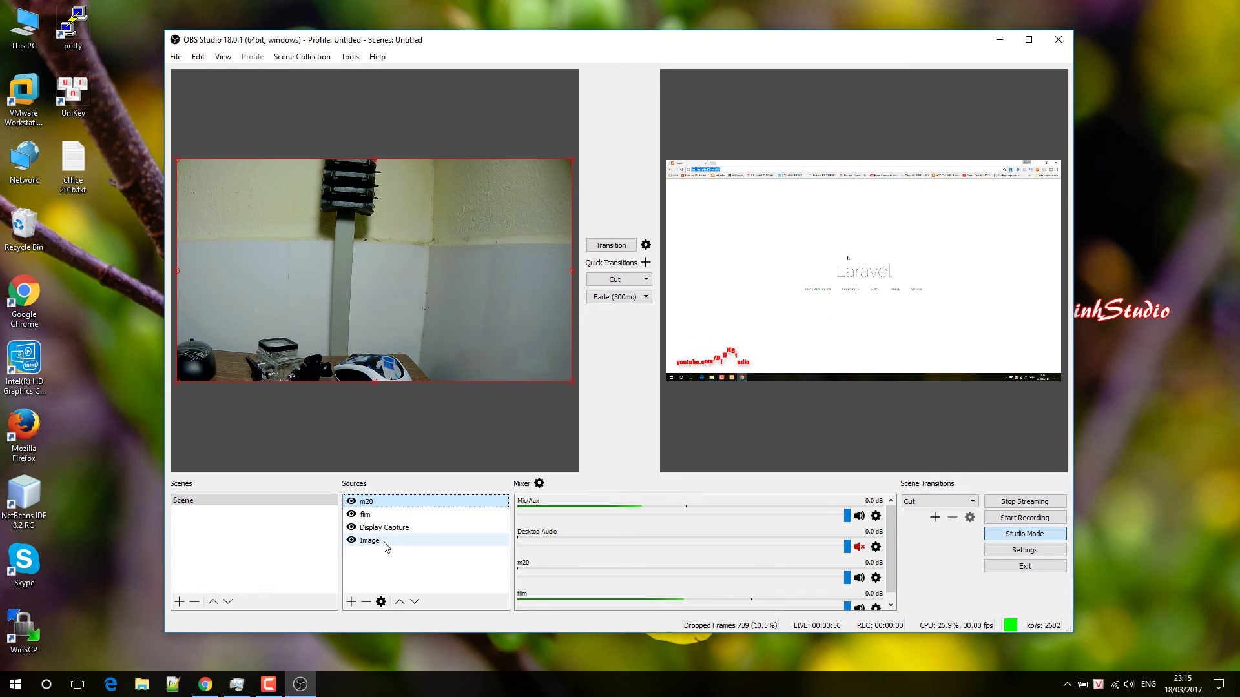
left_click(610, 245)
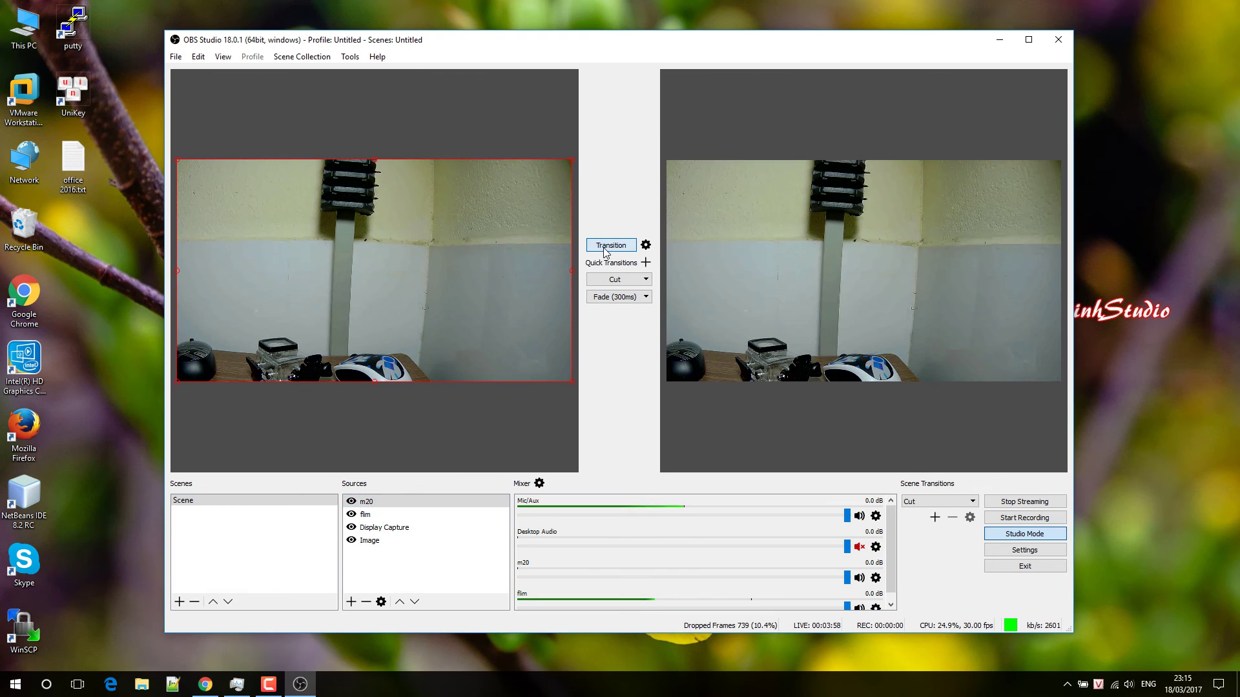
Apply the Fade (300ms) quick transition to the live output and run the transition once more
left_click(609, 303)
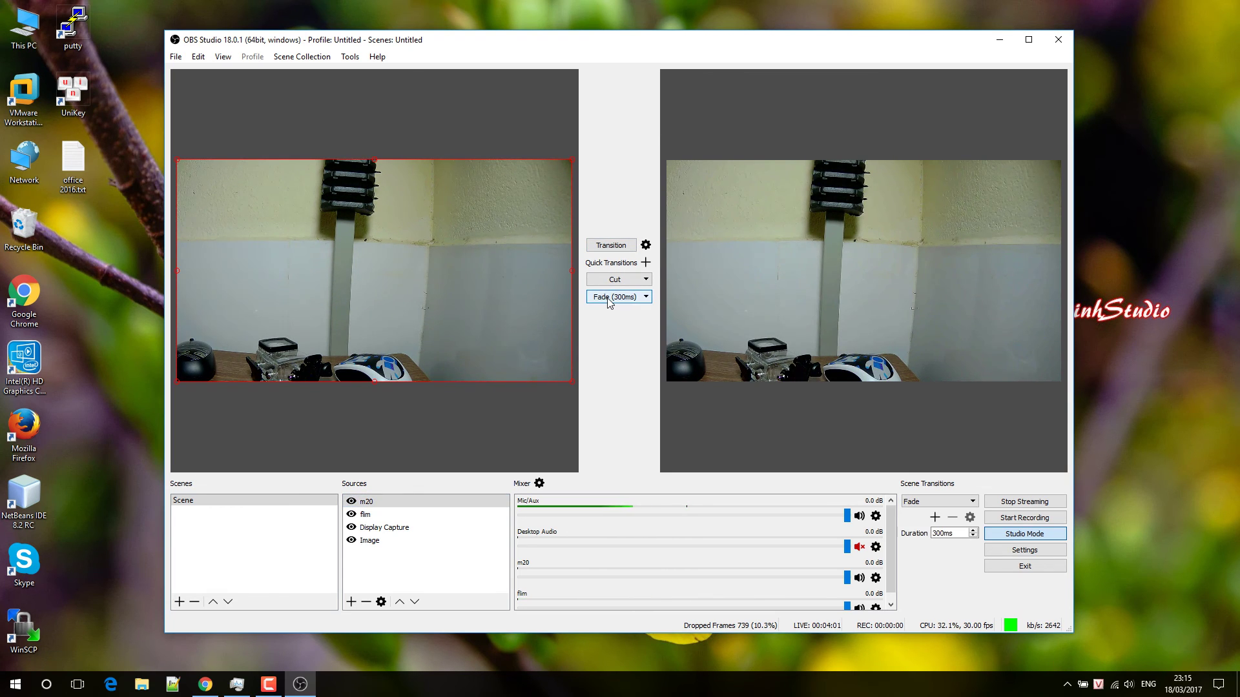
left_click(645, 245)
left_click(615, 254)
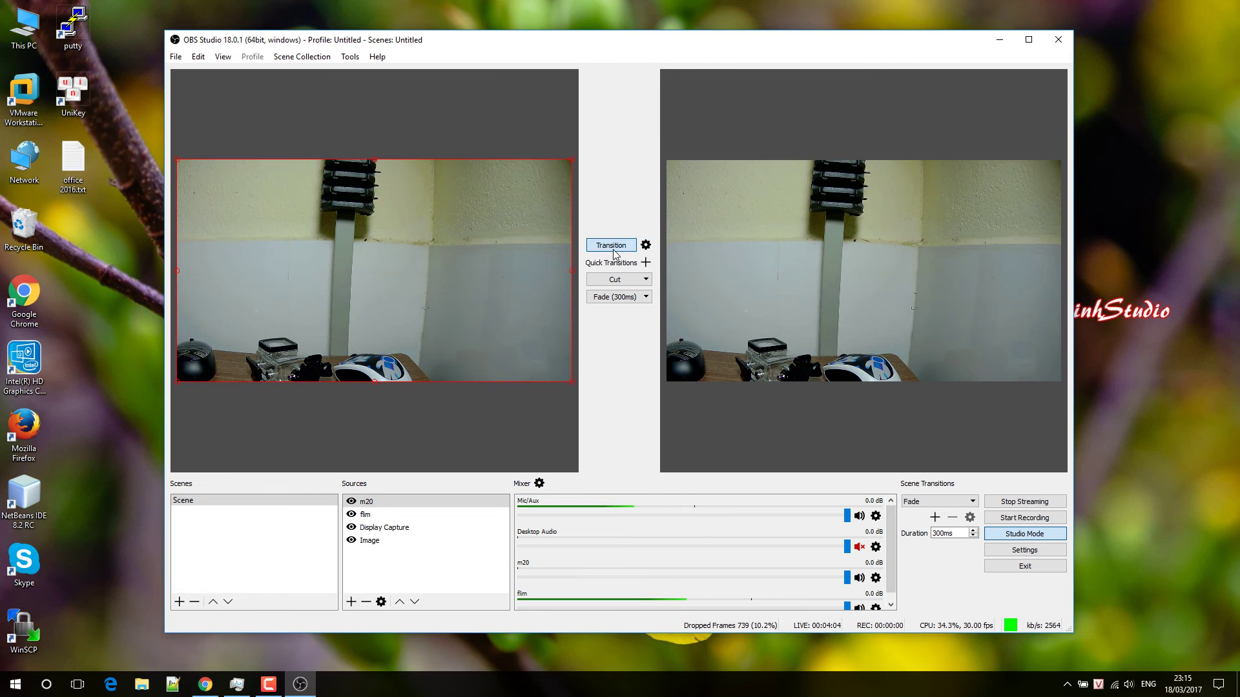
Move the Image source above all the other sources and transition it to the live output
left_click(364, 542)
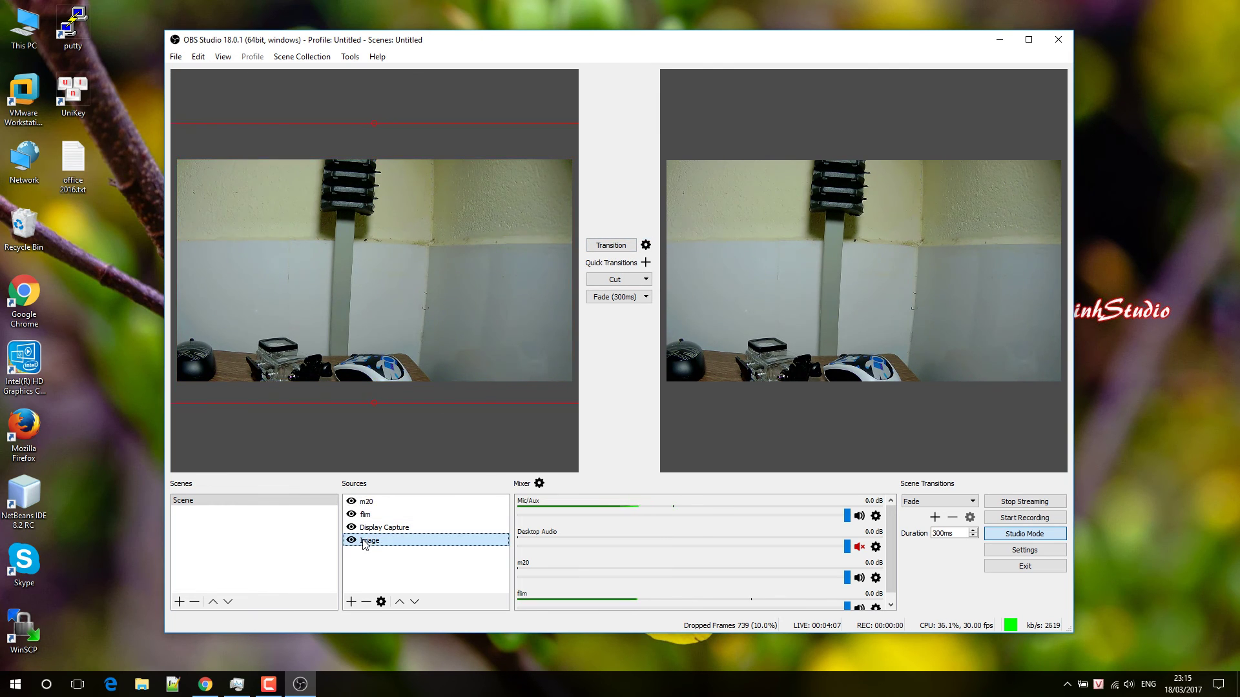
triple_click(400, 602)
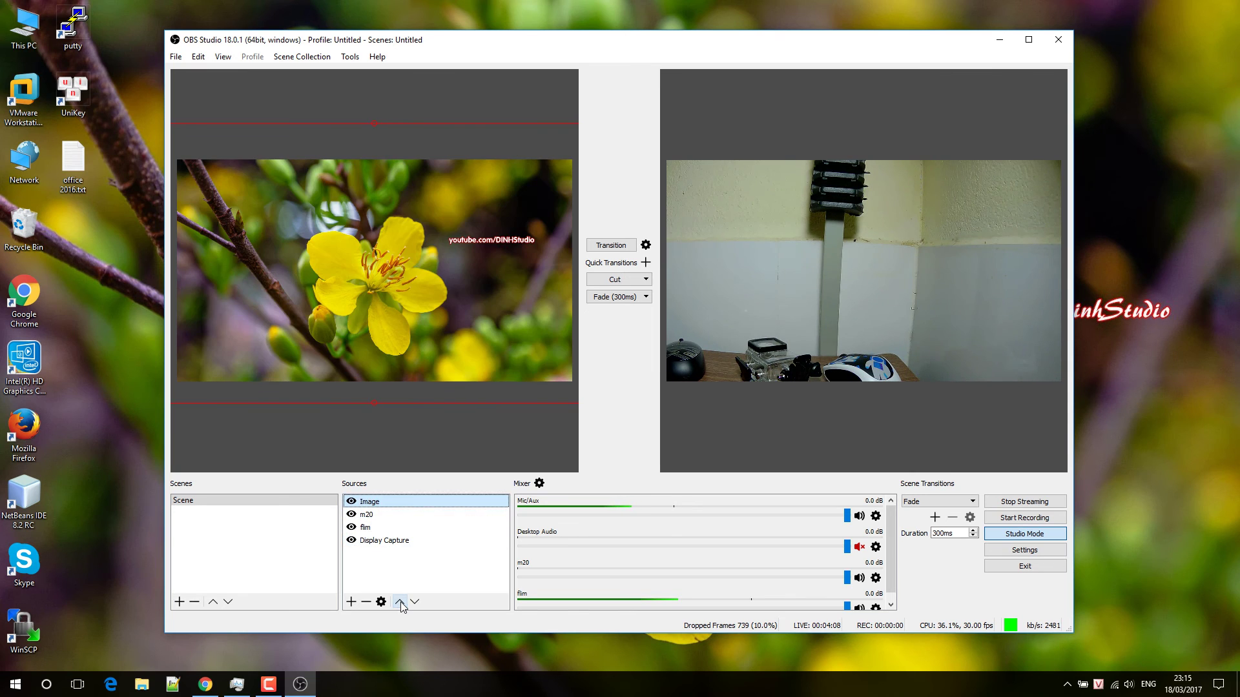
left_click(607, 248)
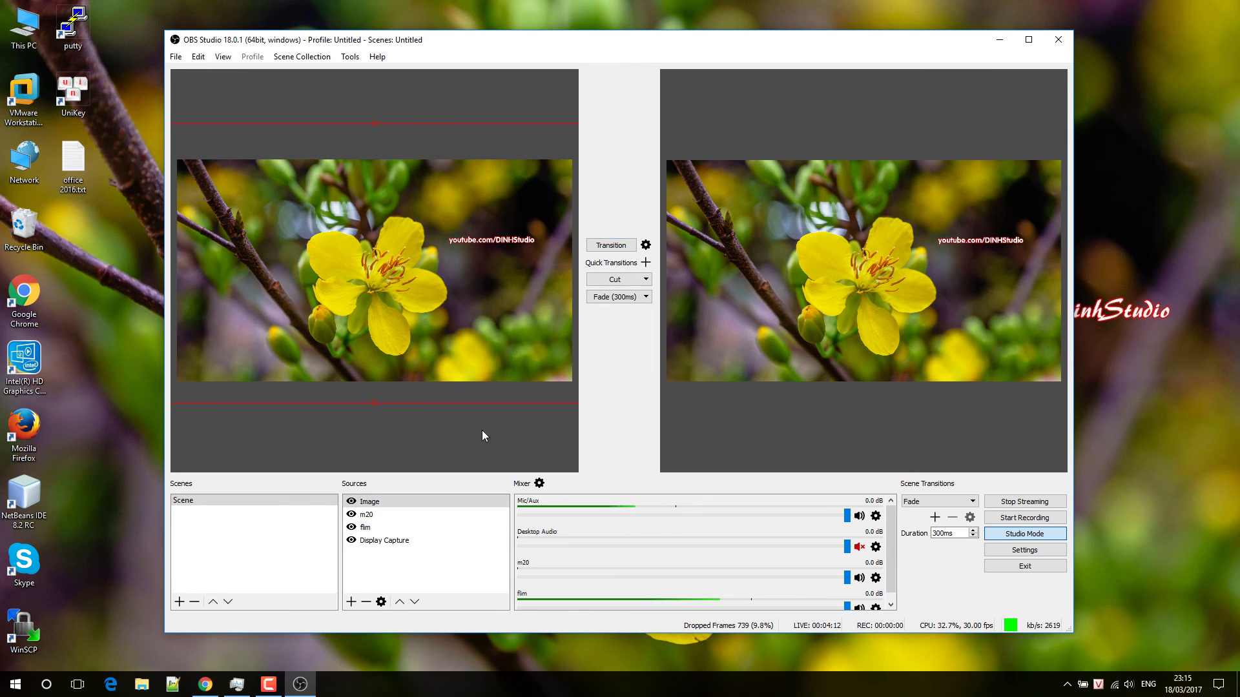
Add a new Text (FreeType 2) source under its default name, and dismiss its properties without entering text
left_click(351, 602)
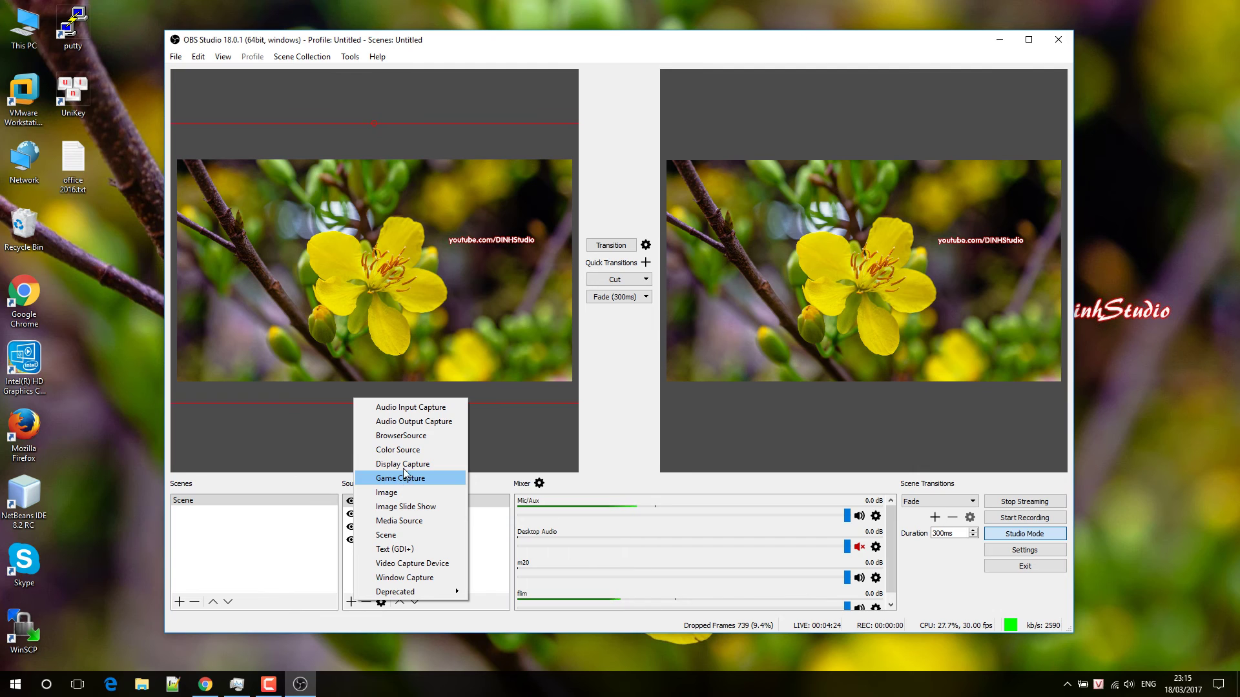
mouse_move(397, 592)
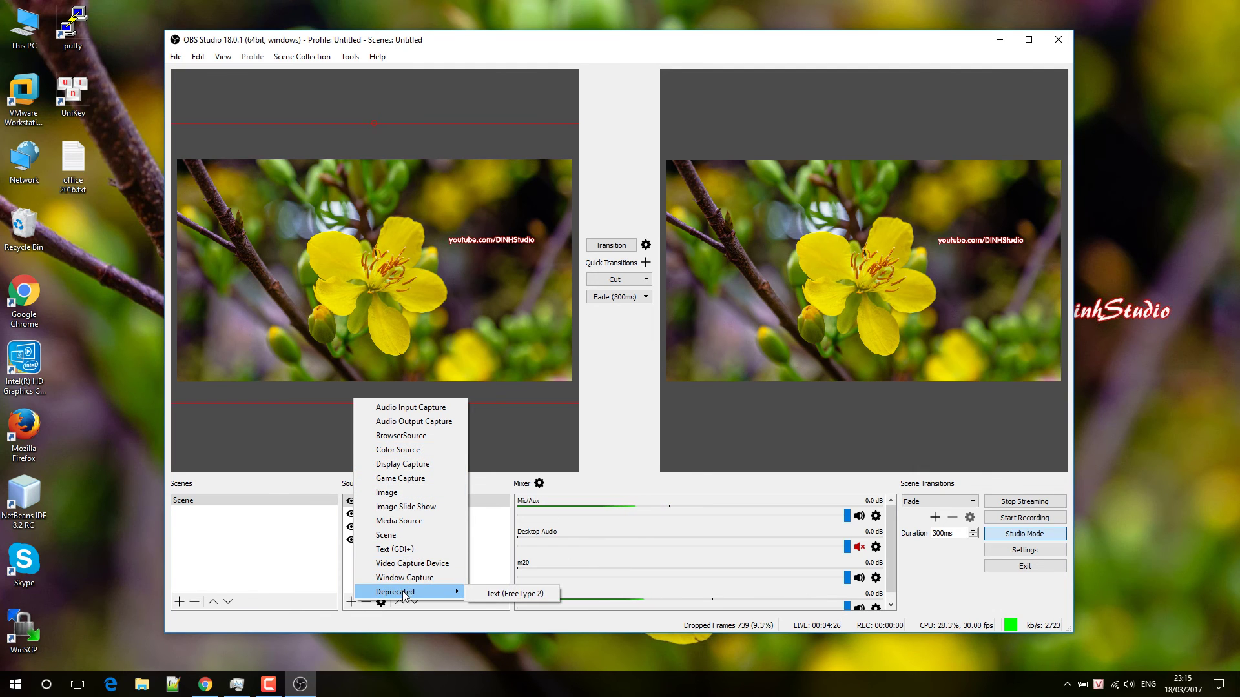
left_click(497, 597)
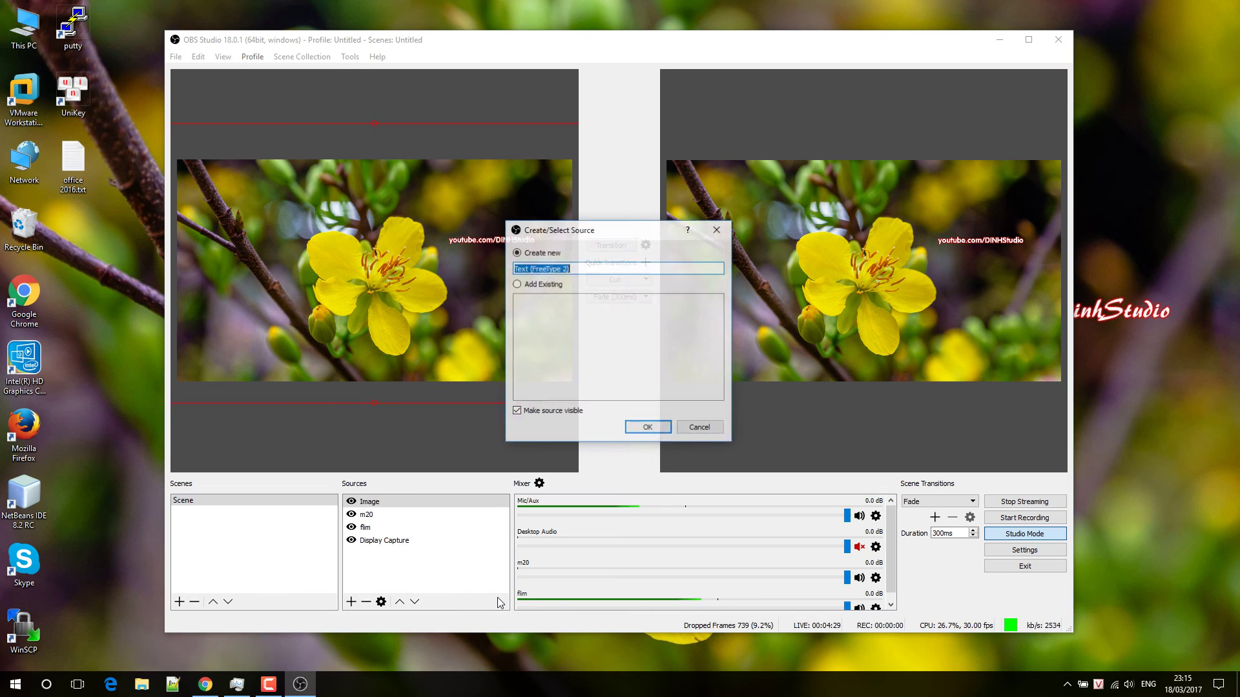
left_click(646, 430)
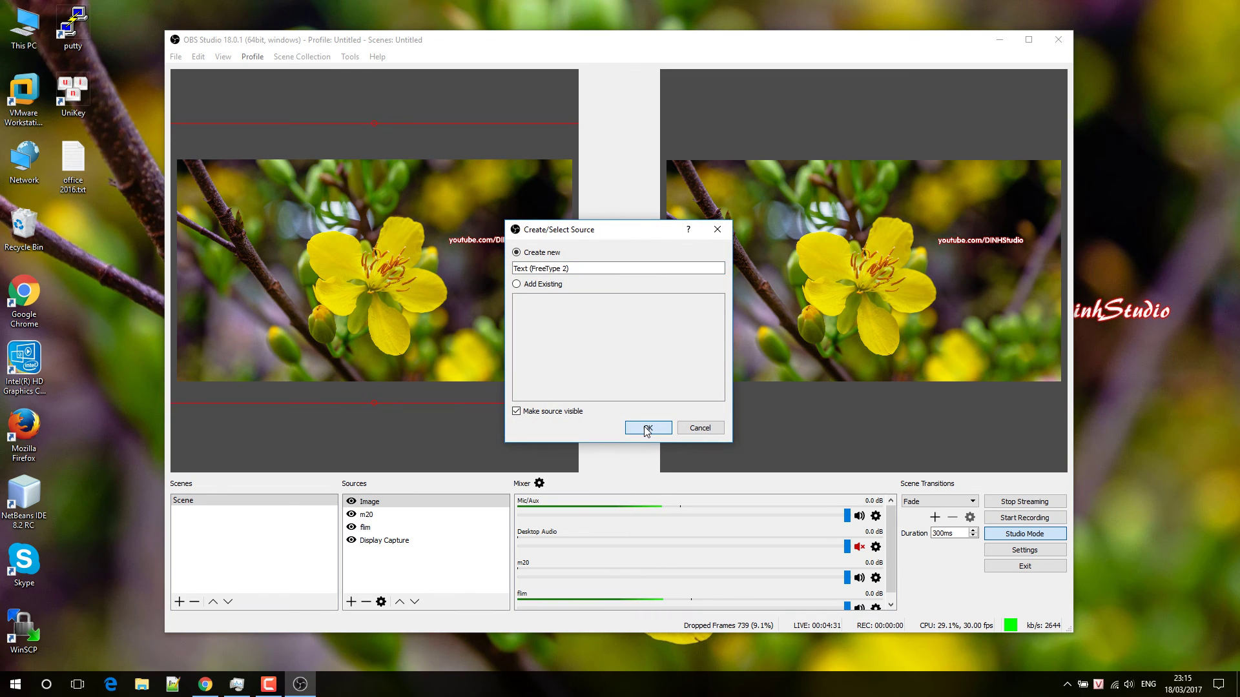
left_click(694, 434)
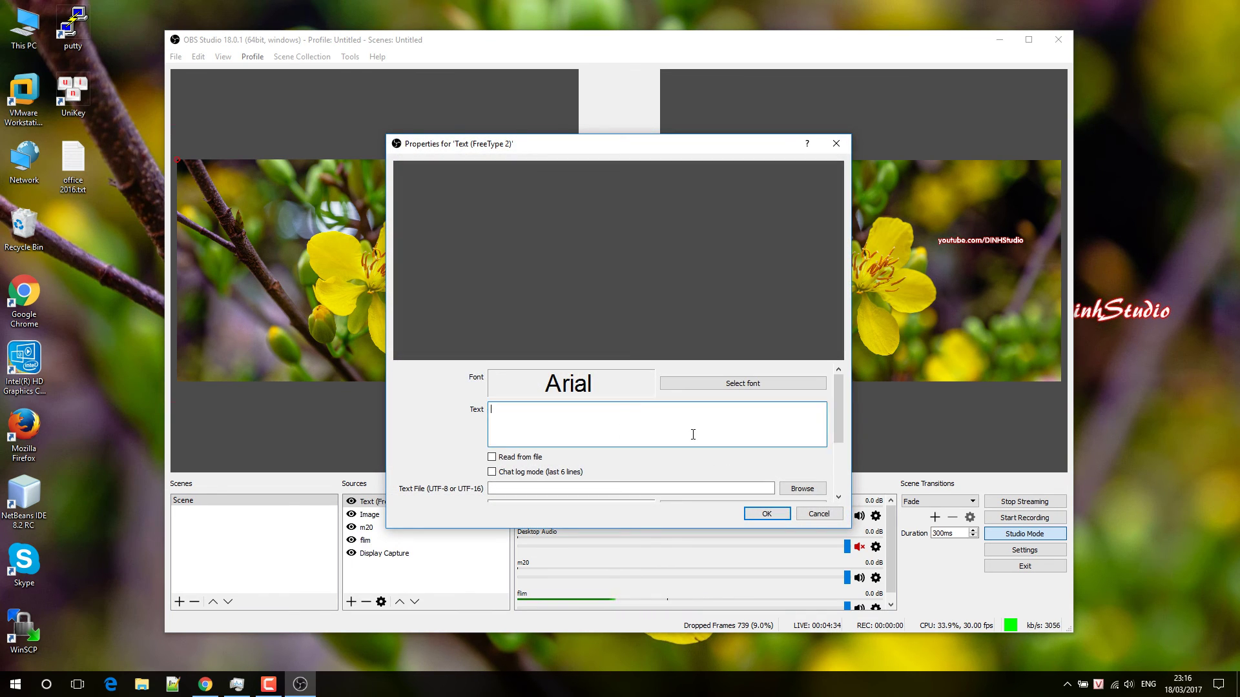
left_click(818, 513)
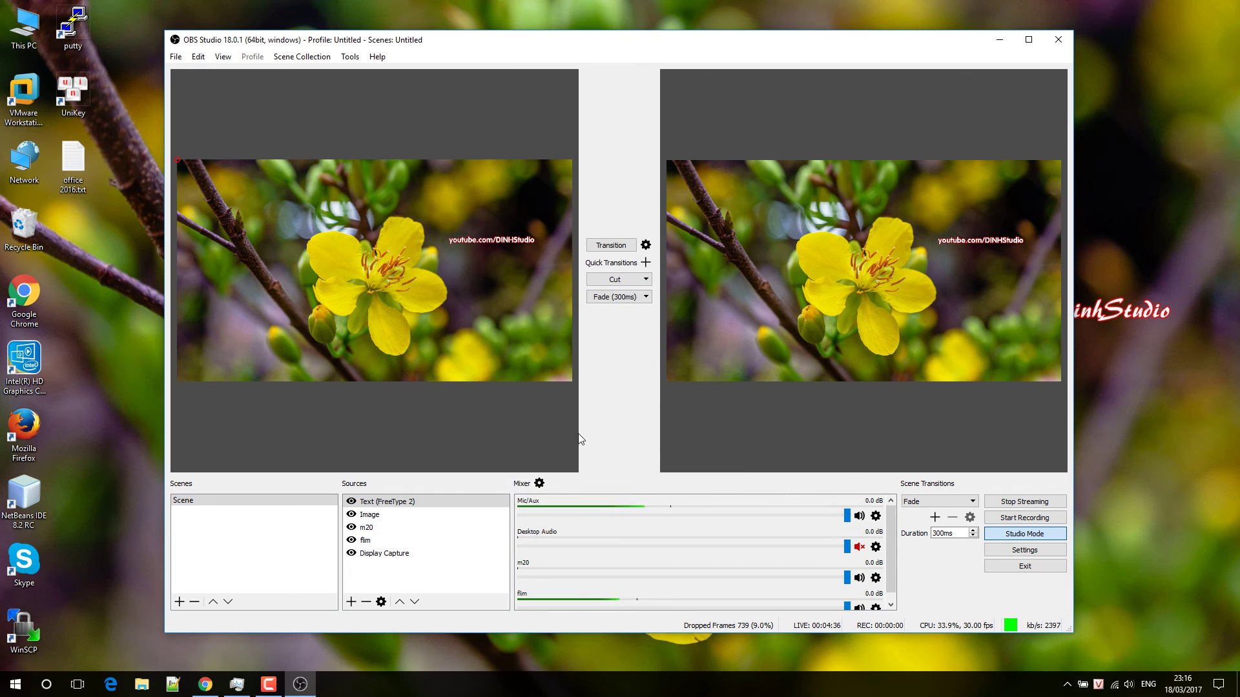
Move the m20 source to the top of the source order and send it live with the Cut quick transition
left_click(367, 529)
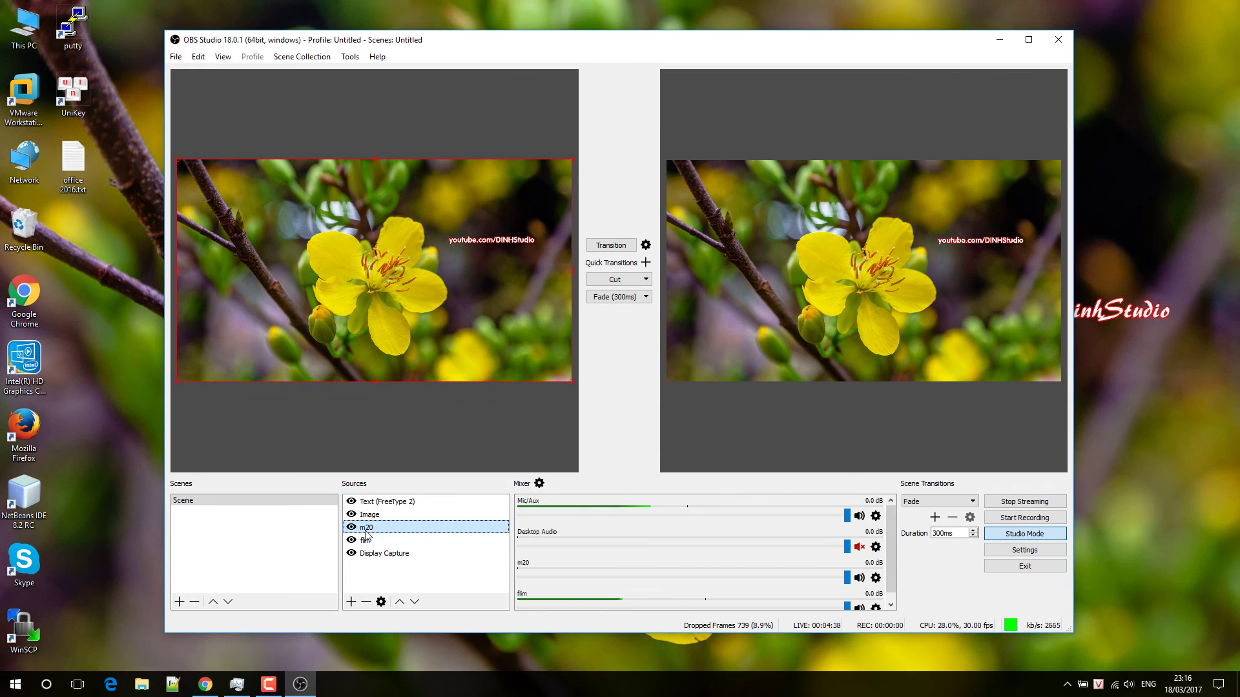
left_click(399, 602)
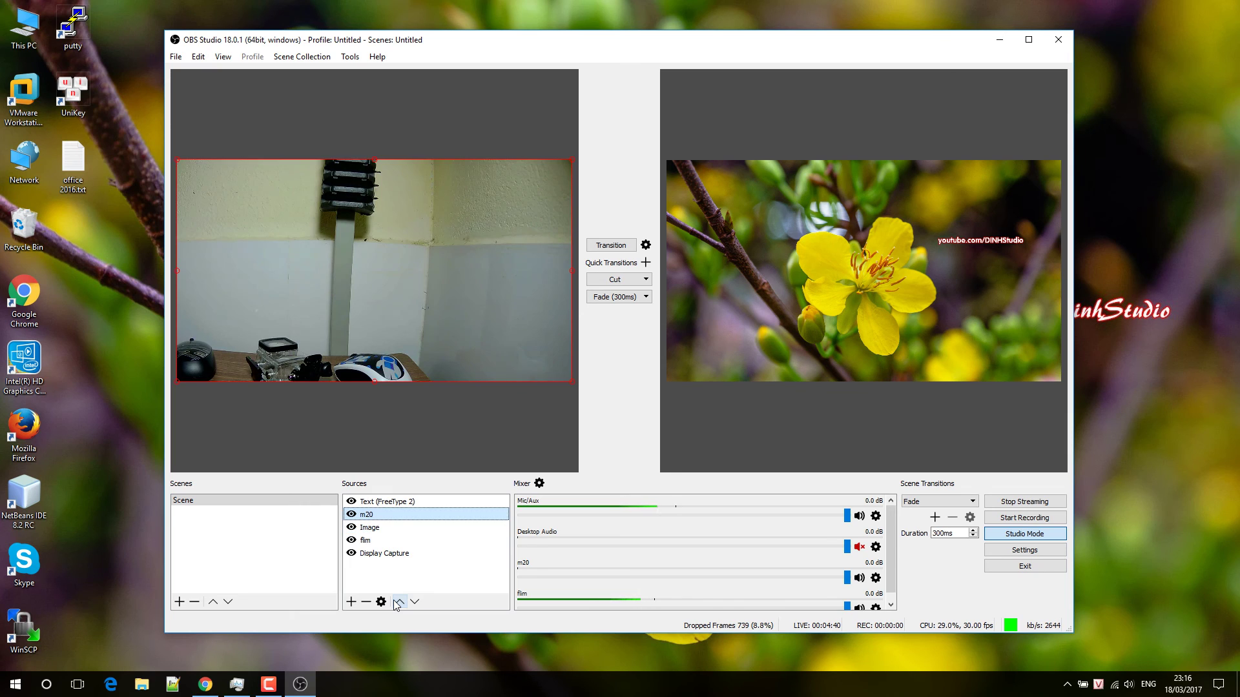
left_click(399, 601)
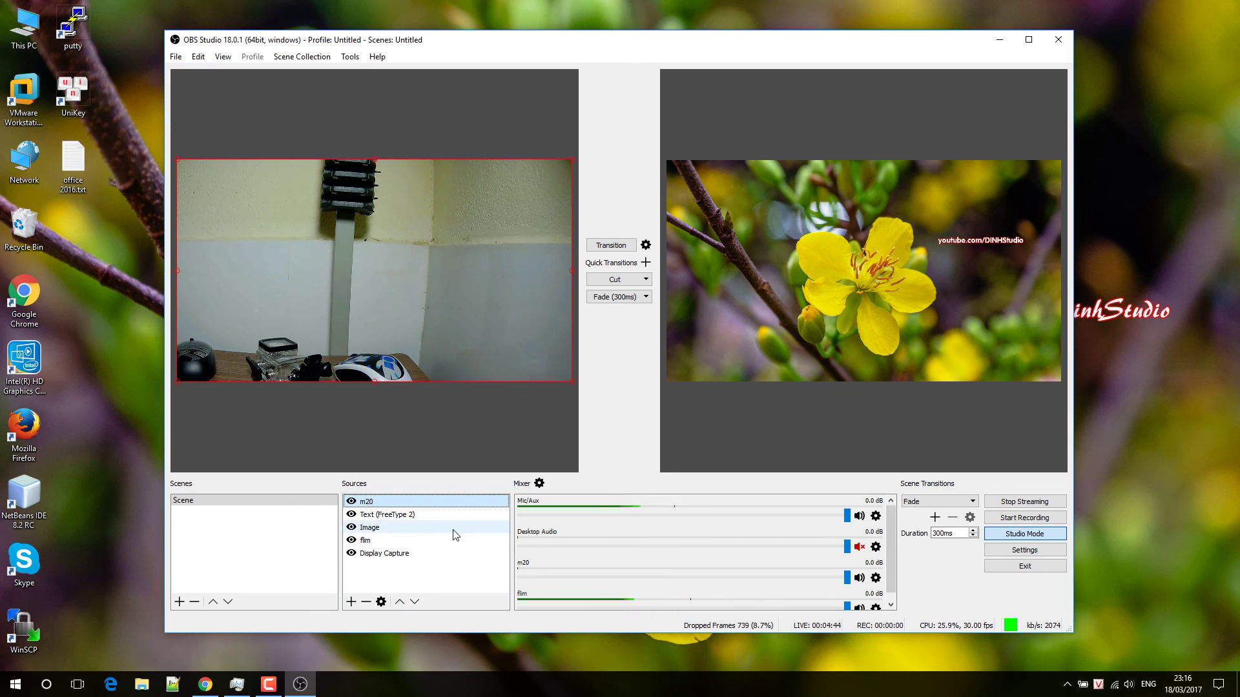
left_click(604, 283)
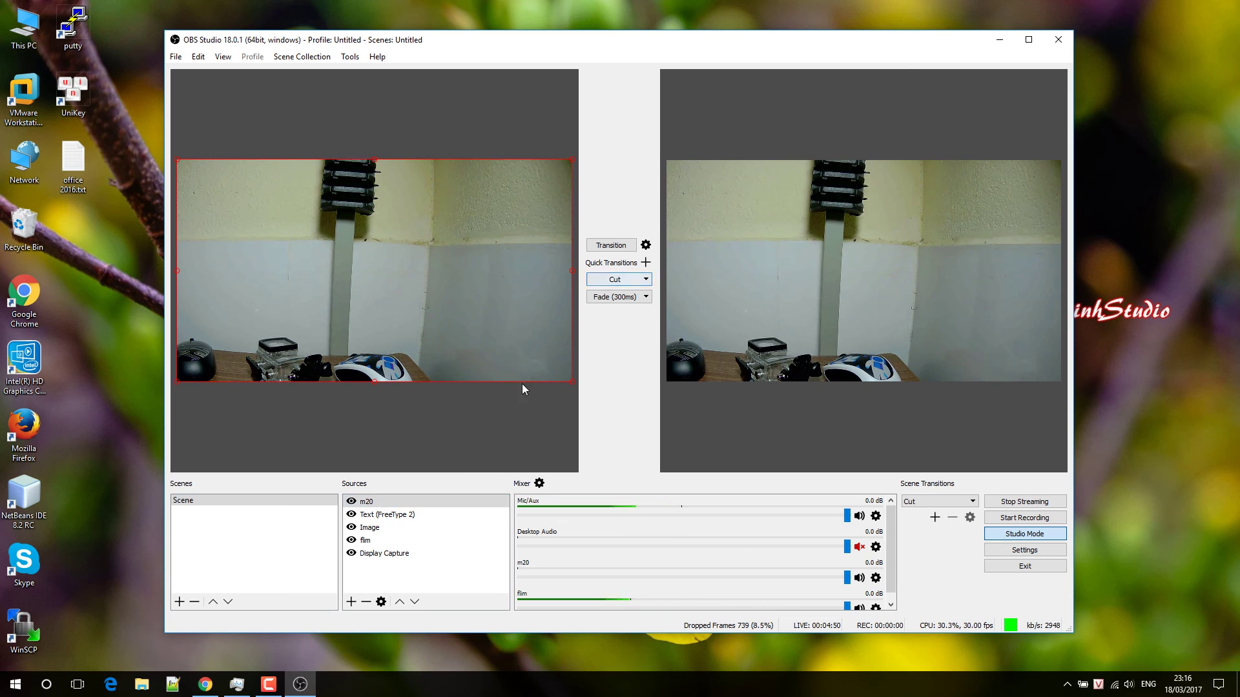
Switch to Chrome and check the live post on the profile timeline for the camera picture
left_click(206, 684)
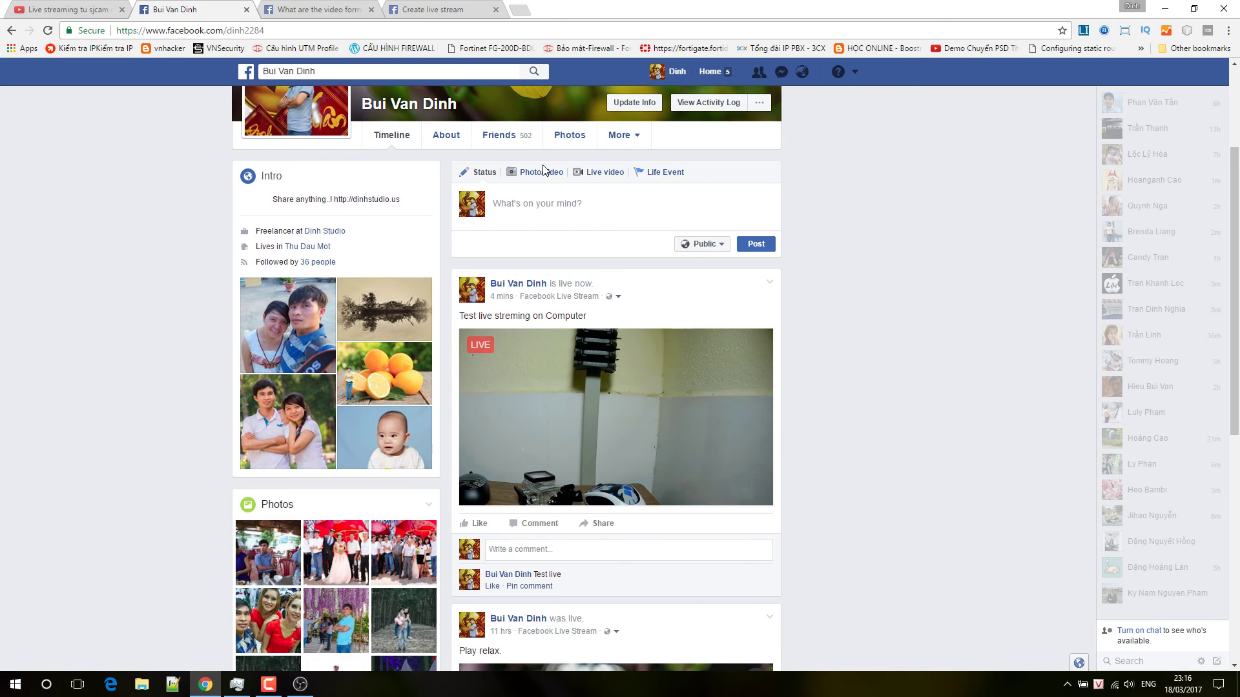
left_click(674, 78)
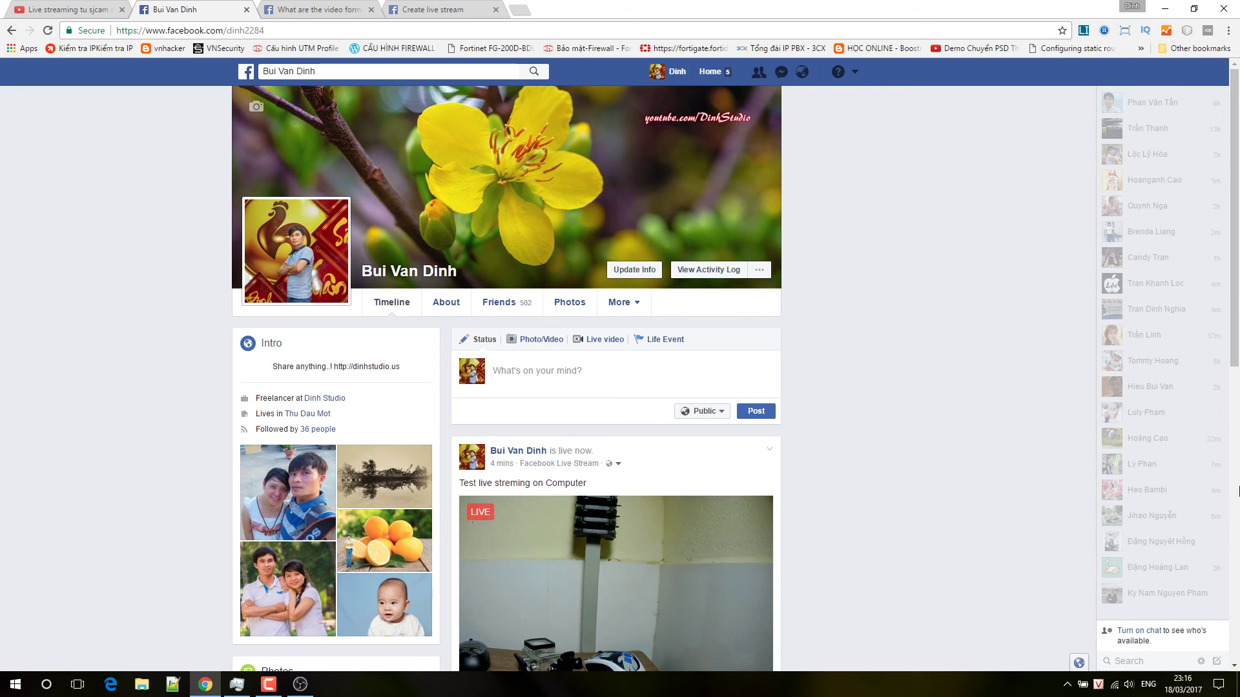
scroll(1232, 394, "down", 2)
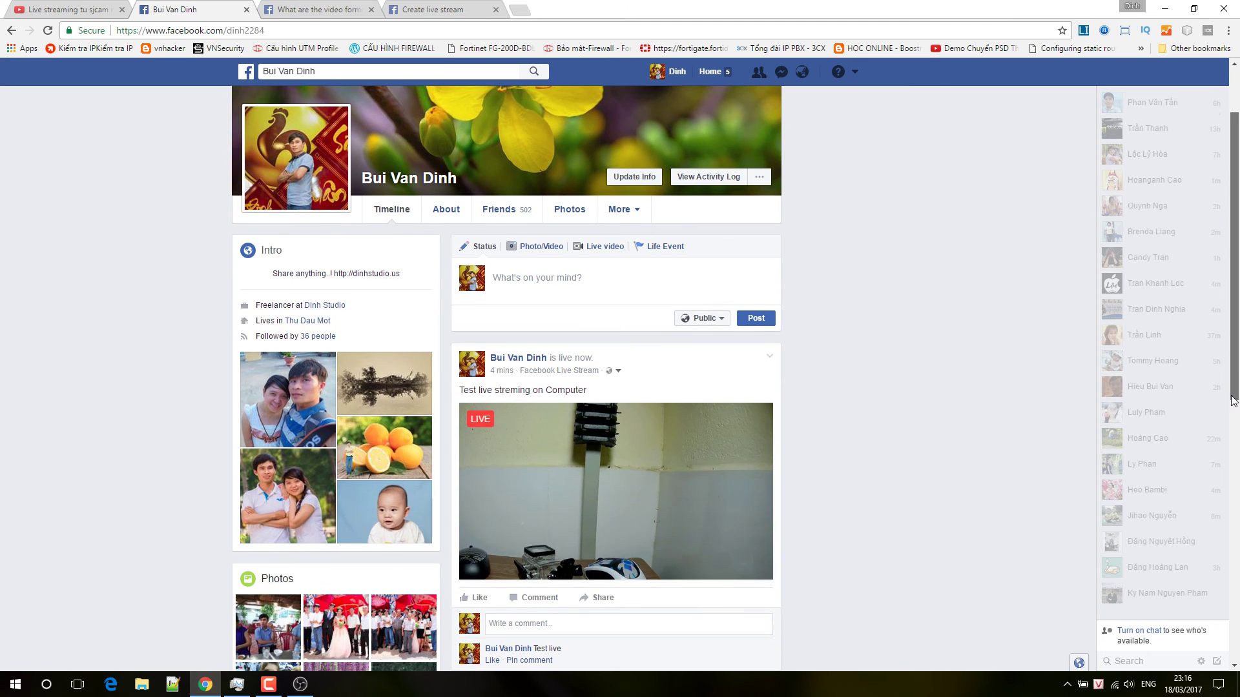
Return to OBS Studio, move Display Capture to the top of the source order, and transition it to the live output
left_click(1163, 9)
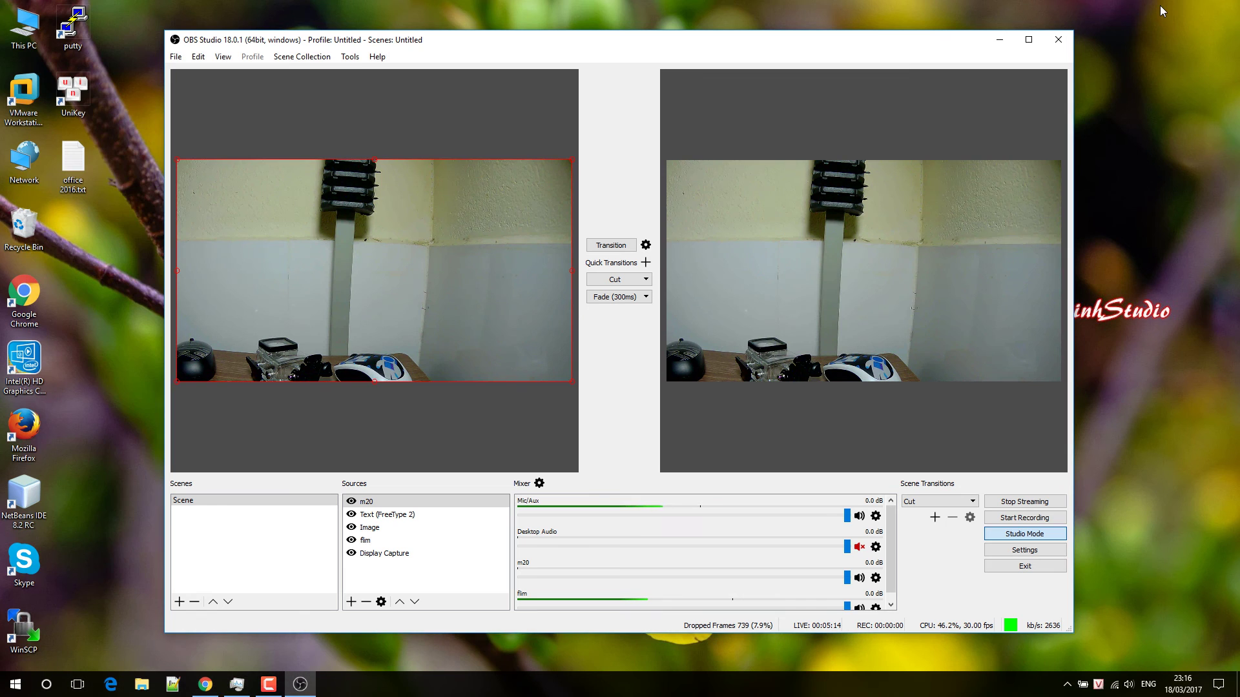
left_click(364, 557)
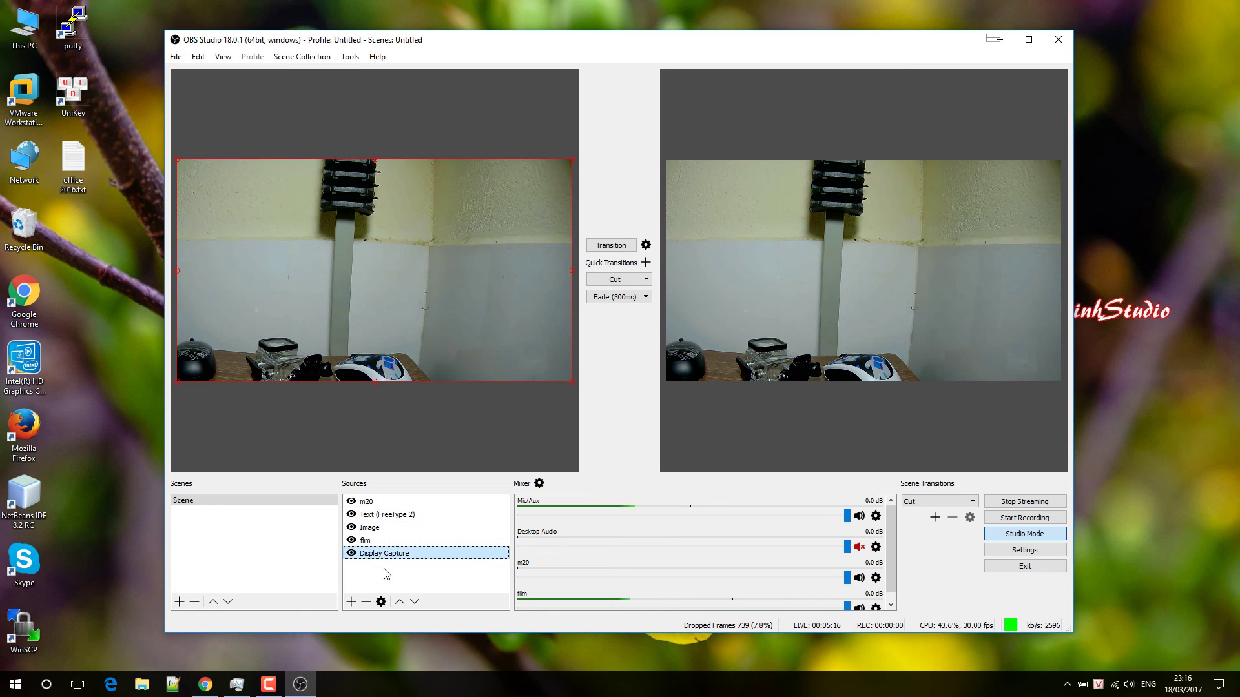
left_click(400, 603)
left_click(399, 603)
left_click(399, 603)
left_click(399, 603)
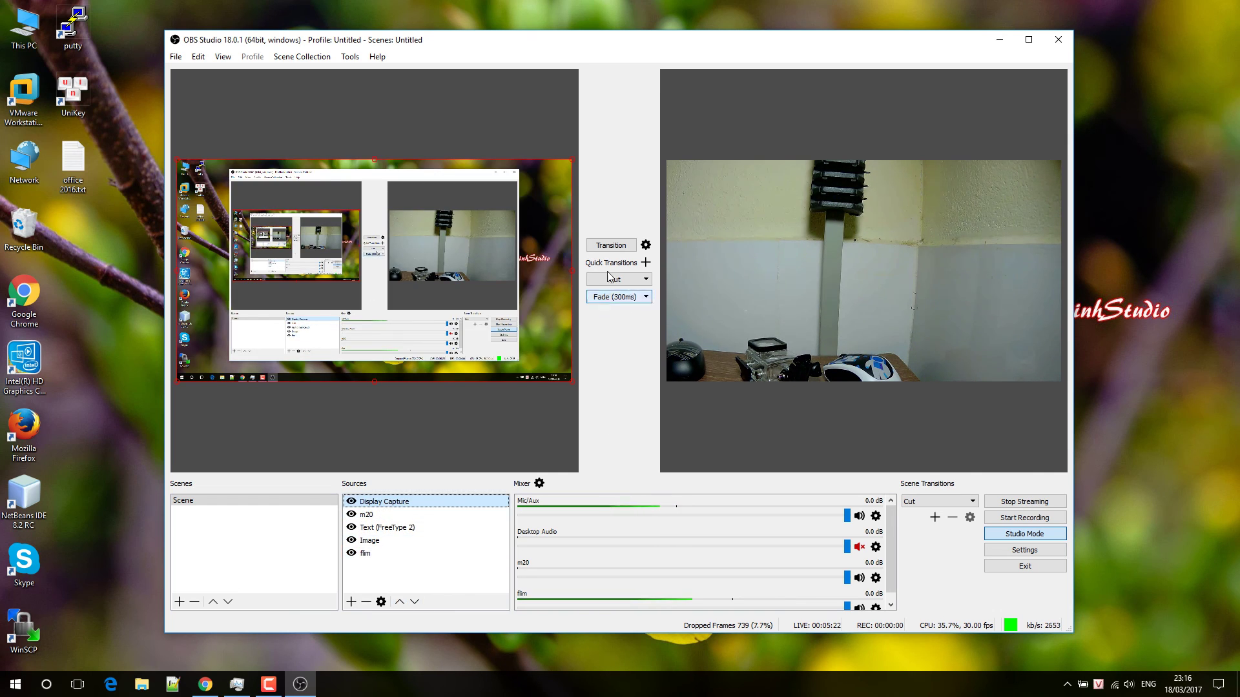
left_click(611, 245)
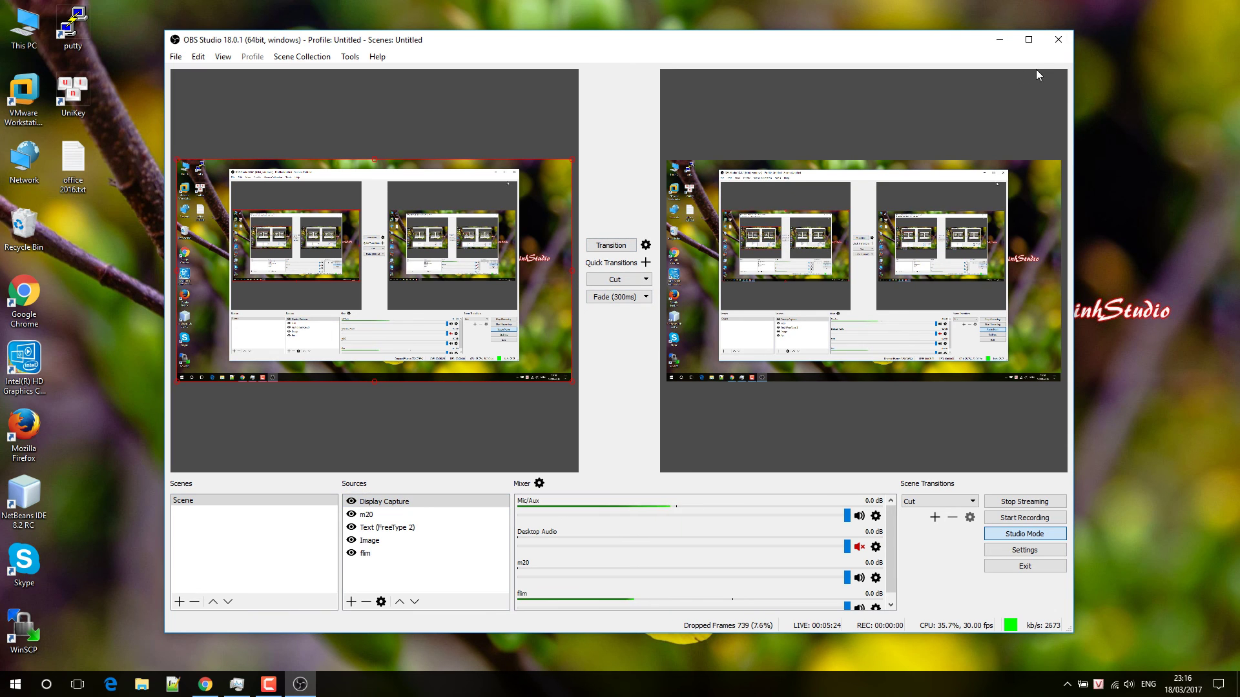
Minimize OBS Studio, switch to Chrome, and open the page facebook.com/dinhstudio.us in a new tab
left_click(1003, 40)
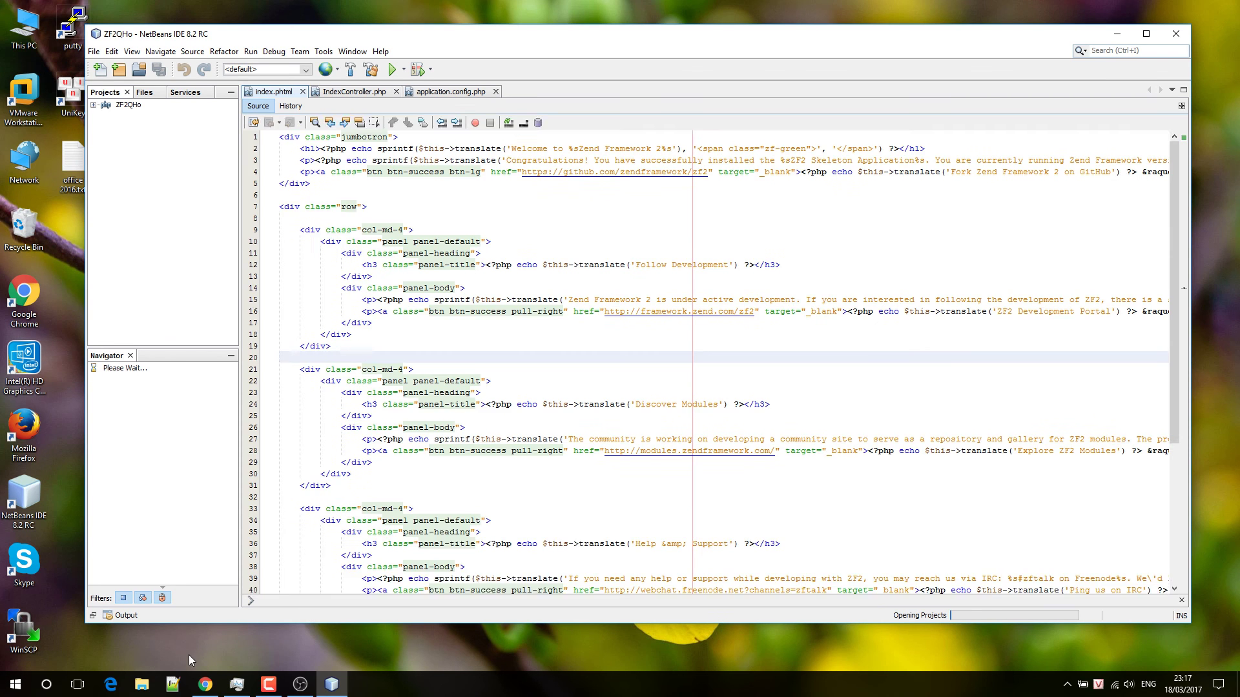
left_click(205, 685)
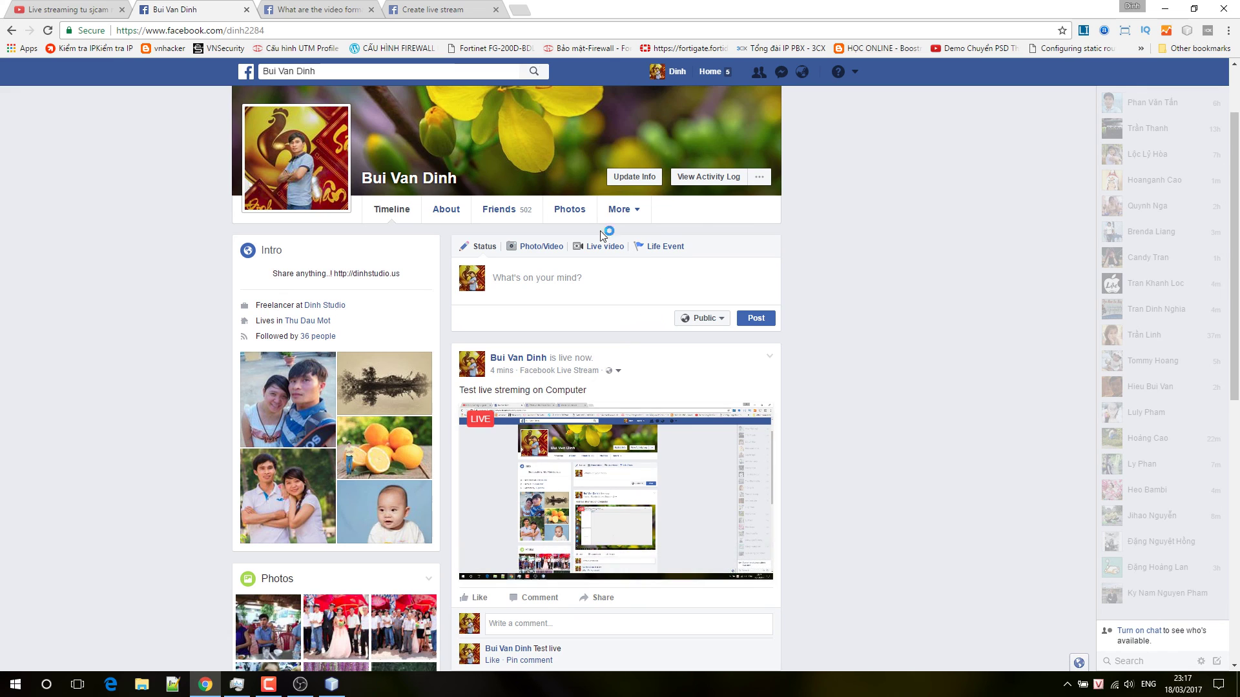
left_click(519, 10)
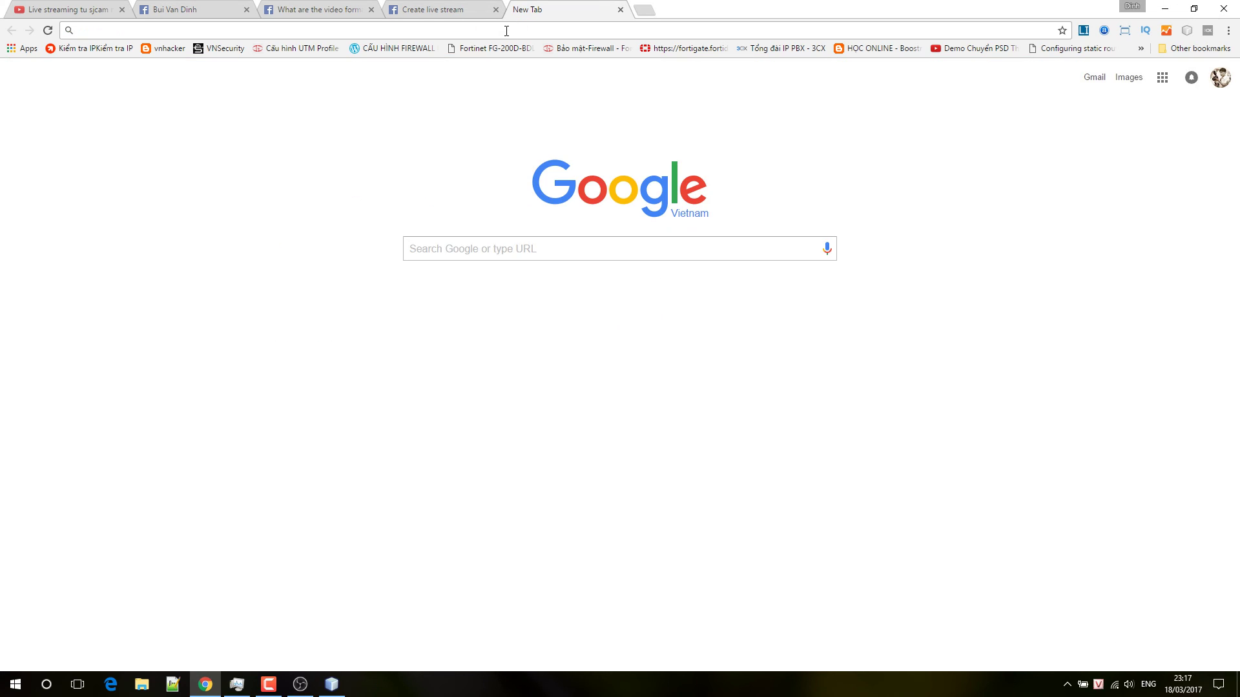
type("facebook.com")
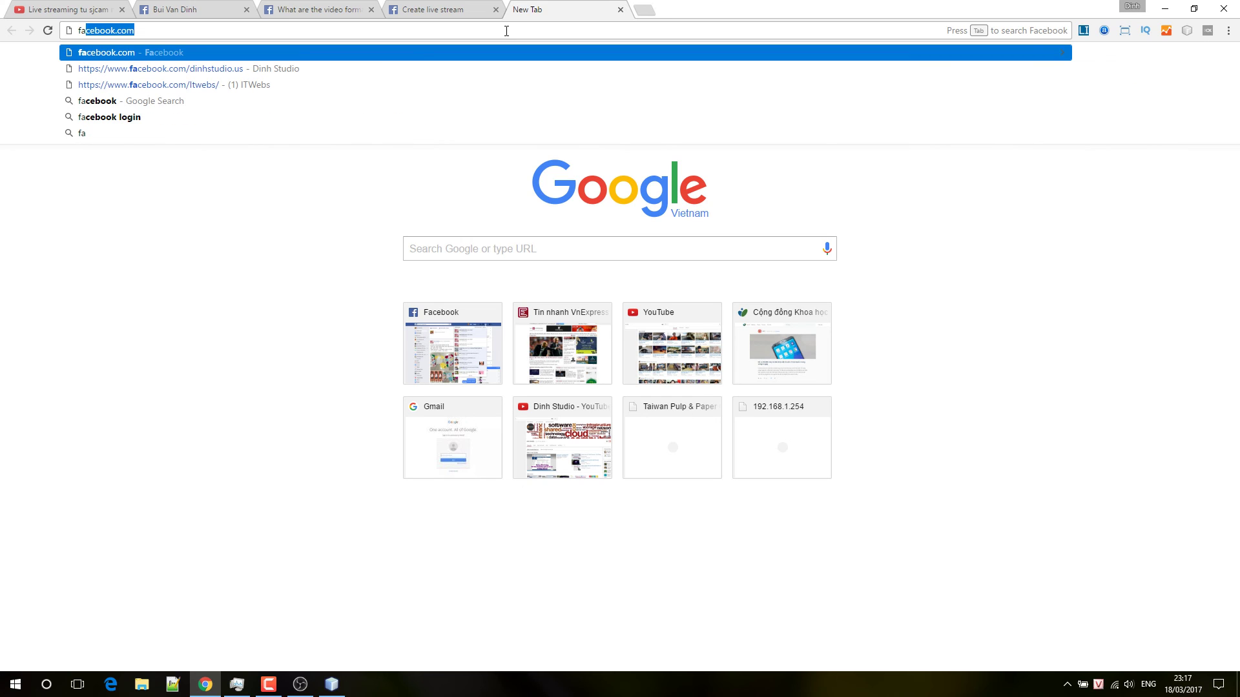
key("Down")
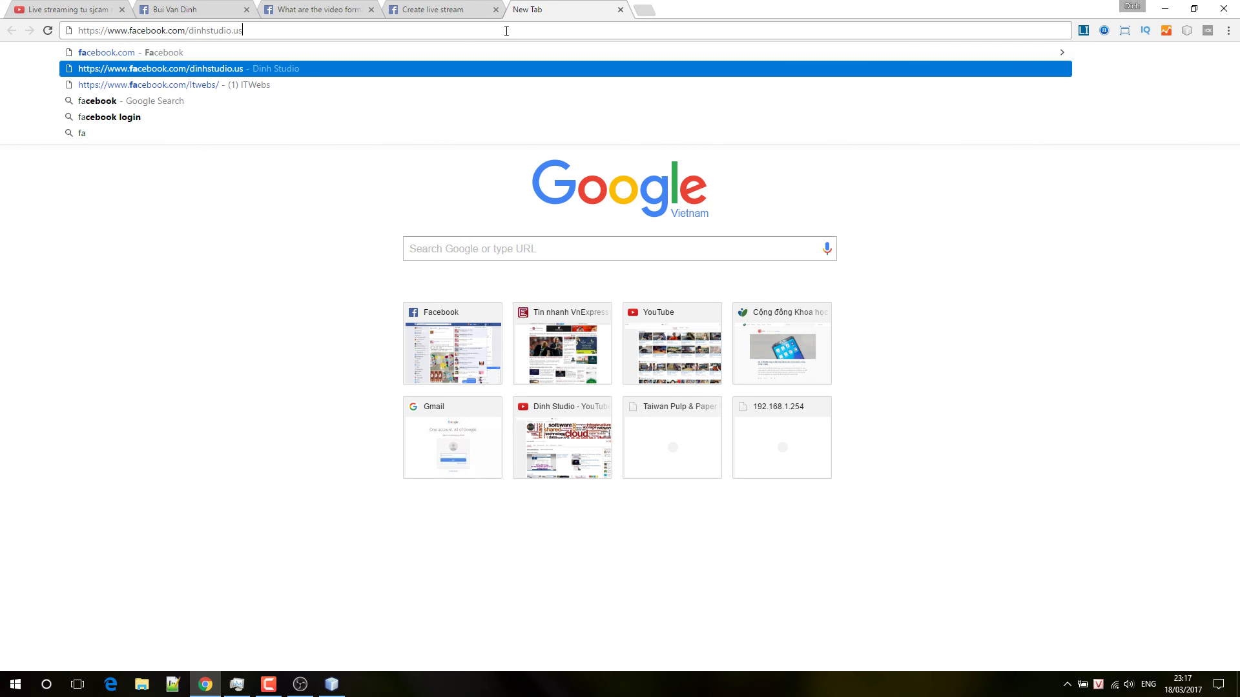
key("Return")
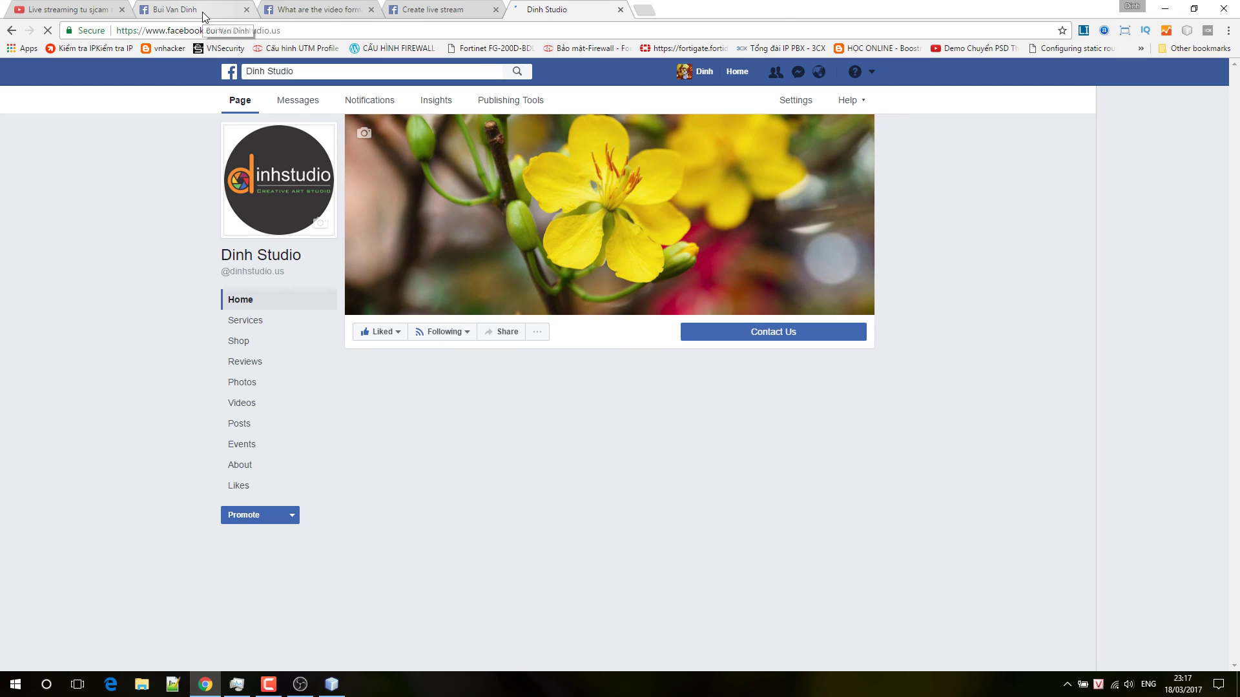
Check the screen capture in the profile's live post, and open the video list of the Dinh Studio YouTube channel
left_click(203, 12)
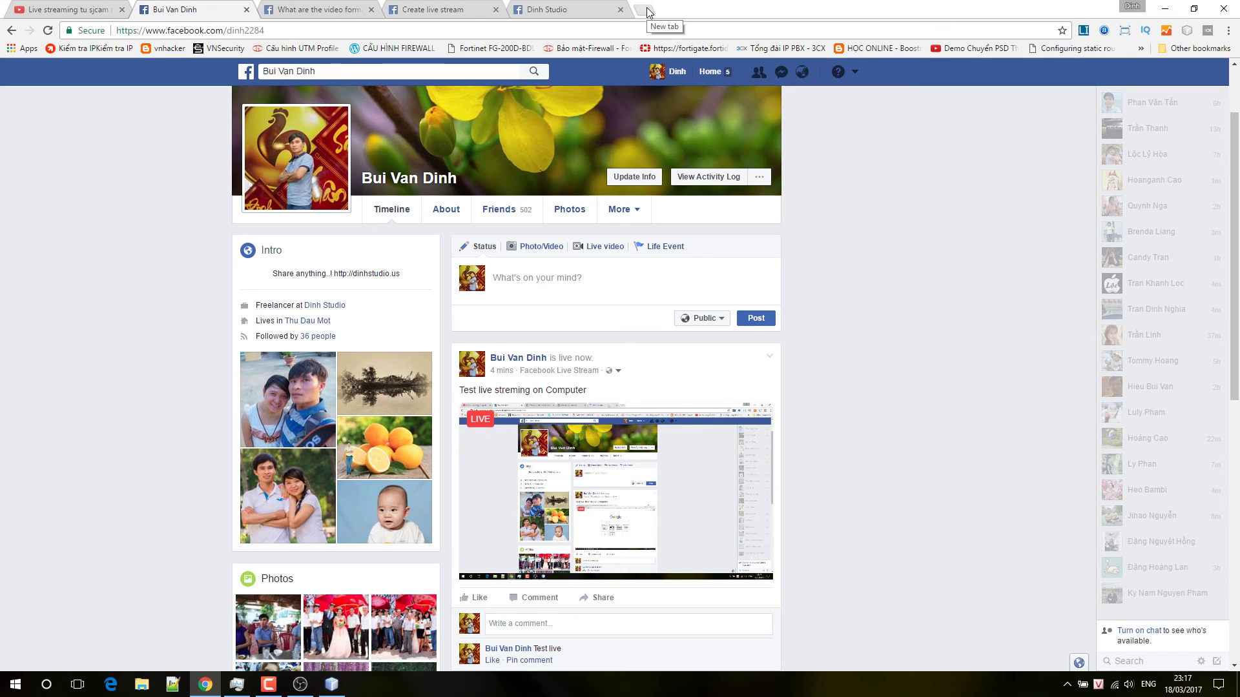
left_click(88, 14)
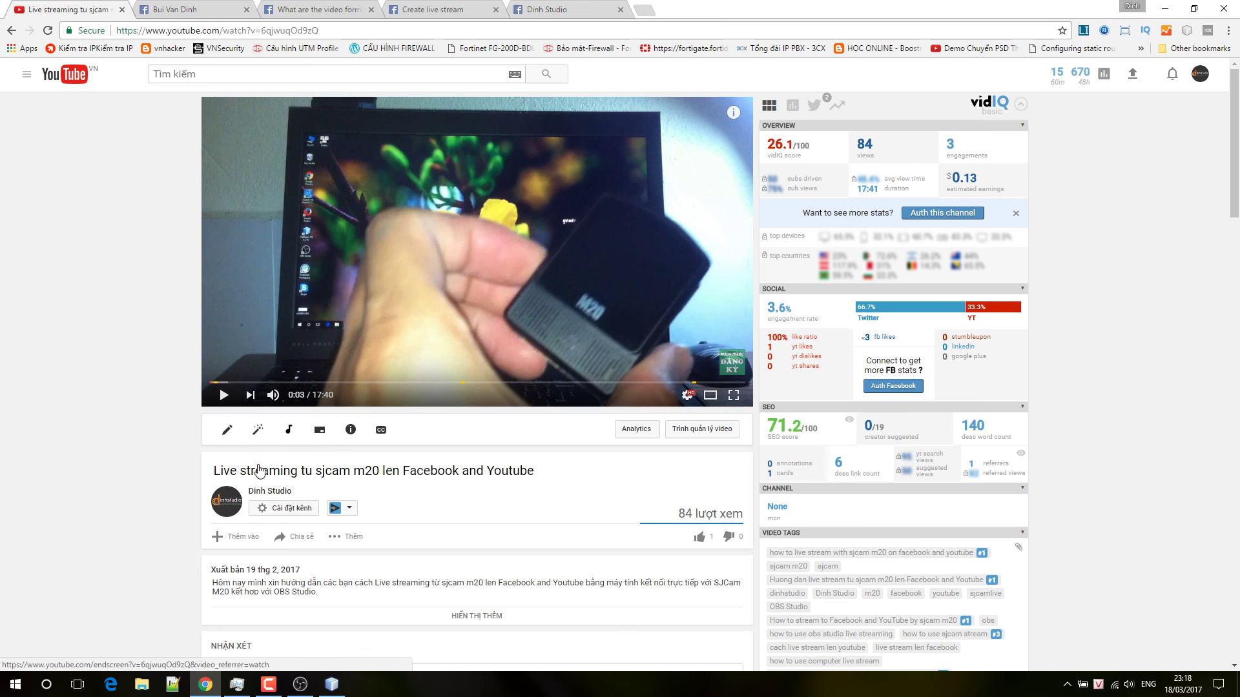
left_click(263, 492)
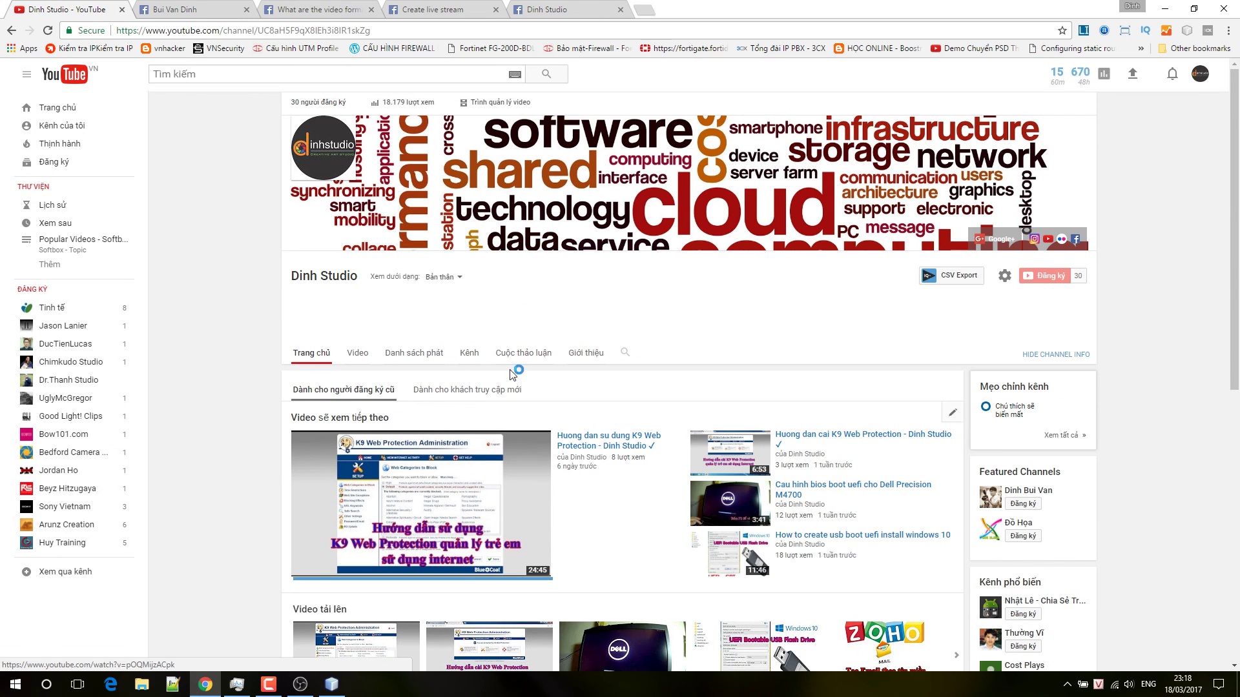
left_click(364, 360)
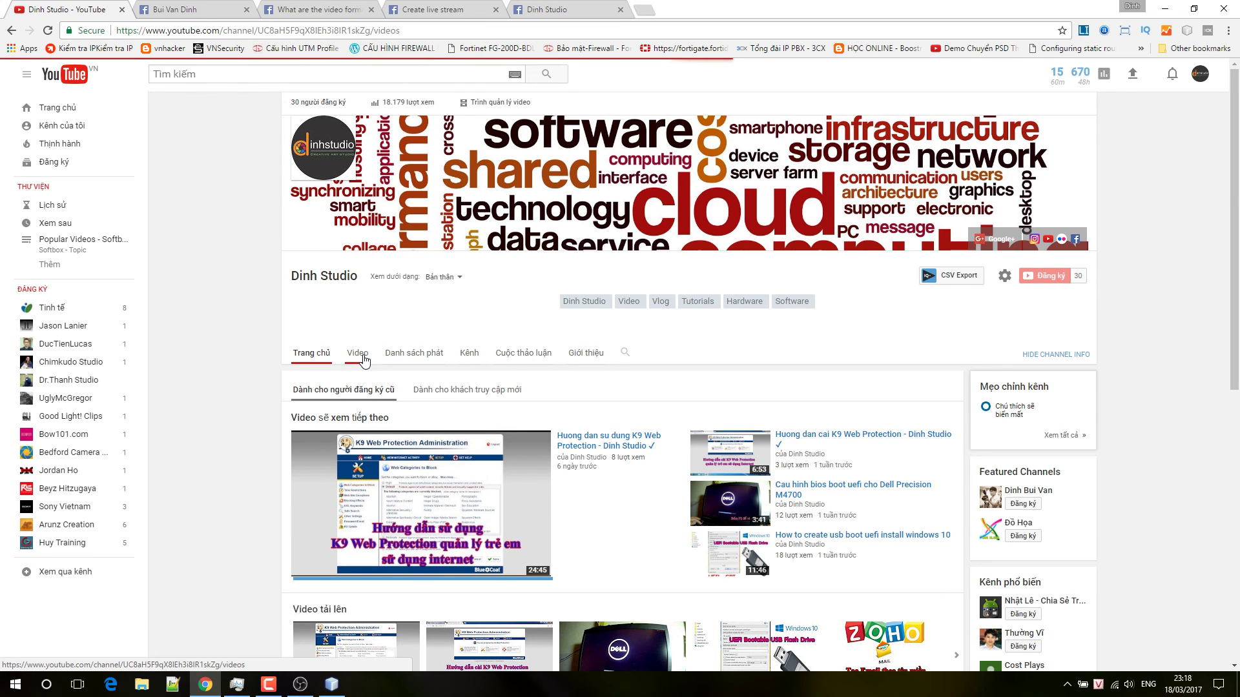